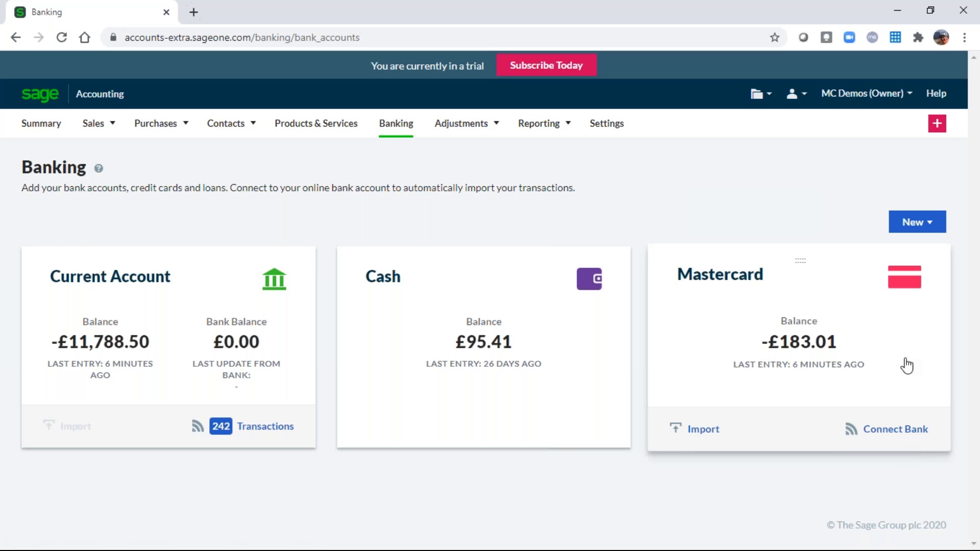
Search the Sage Accounting Help Centre for 'bank feeds'.
{"action": "left_click", "coordinate": [937, 95]}
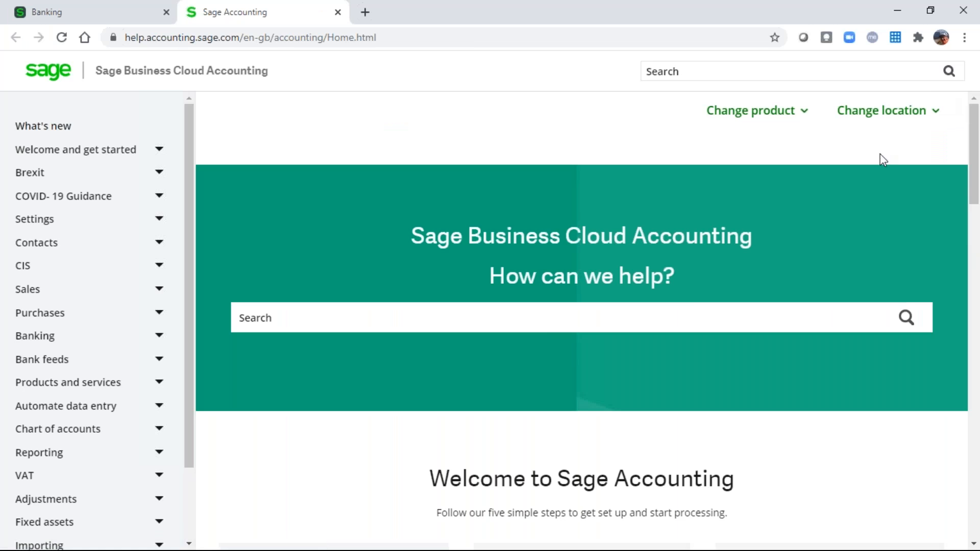
{"action": "type", "text": "bank feeds"}
{"action": "key", "text": "Return"}
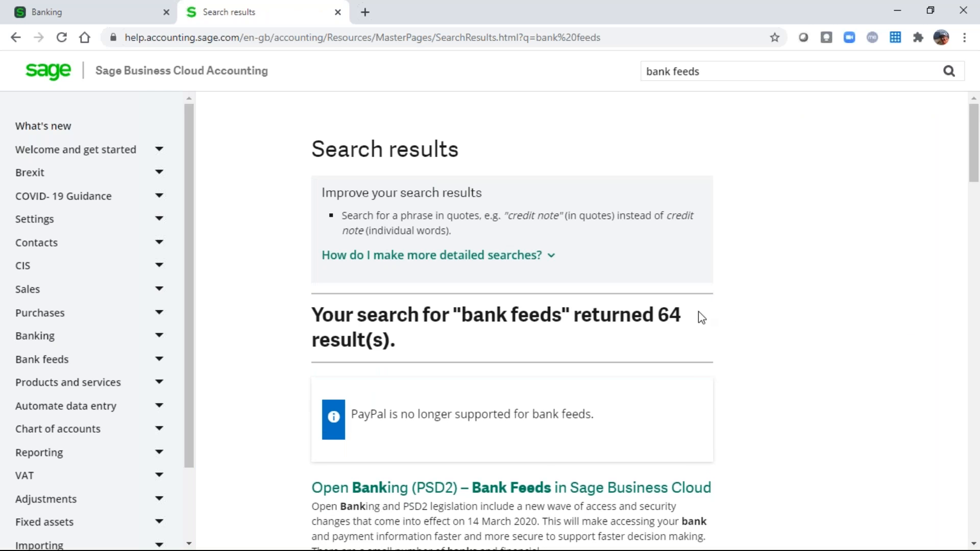
Open the 'What are bank feeds?' article and read down to the bank-availability link.
{"action": "scroll", "coordinate": [812, 319], "scroll_direction": "down", "scroll_amount": 5}
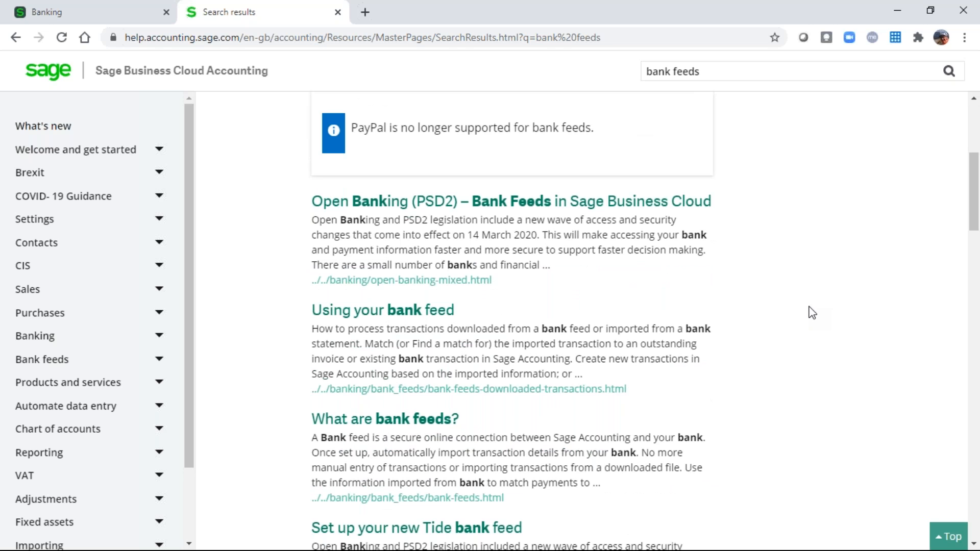
{"action": "left_click", "coordinate": [398, 421]}
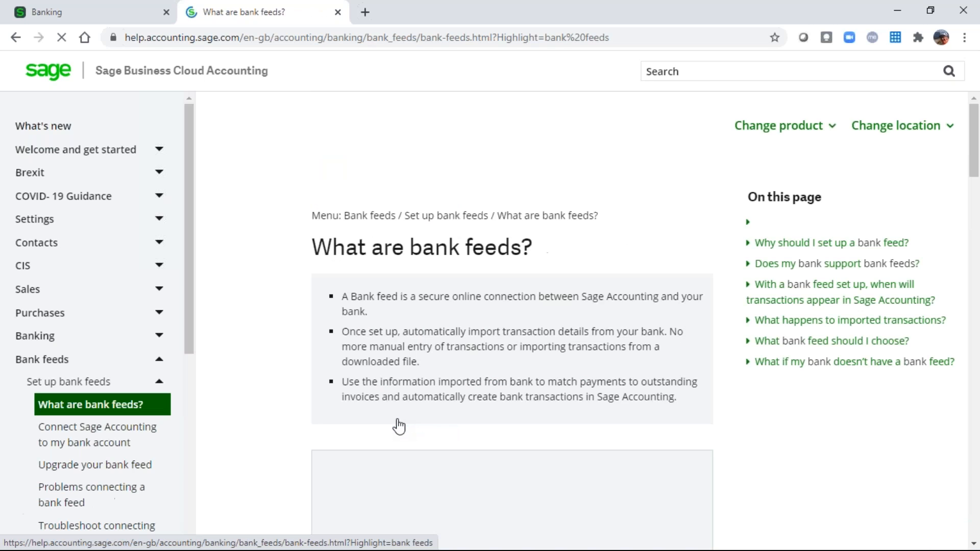
{"action": "scroll", "coordinate": [404, 424], "scroll_direction": "down", "scroll_amount": 7}
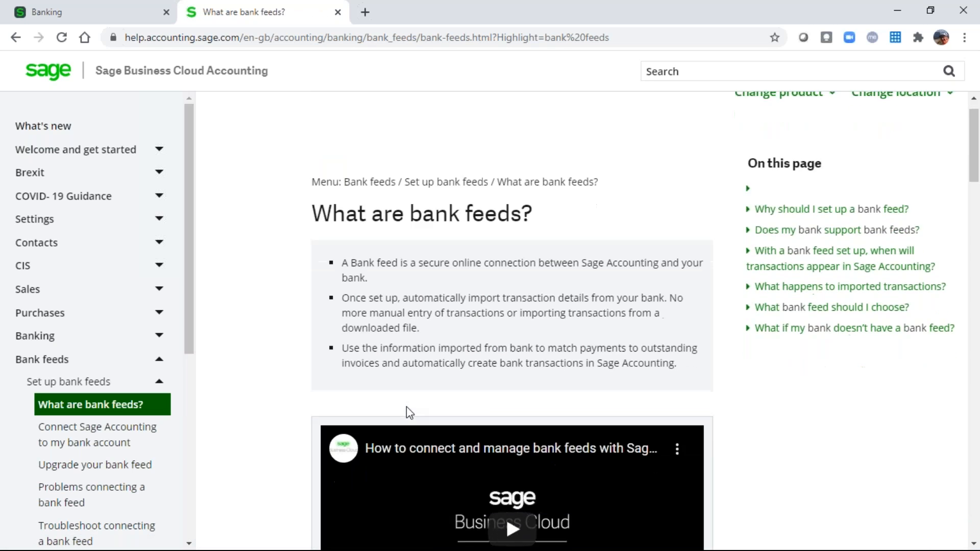
{"action": "scroll", "coordinate": [455, 385], "scroll_direction": "down", "scroll_amount": 4}
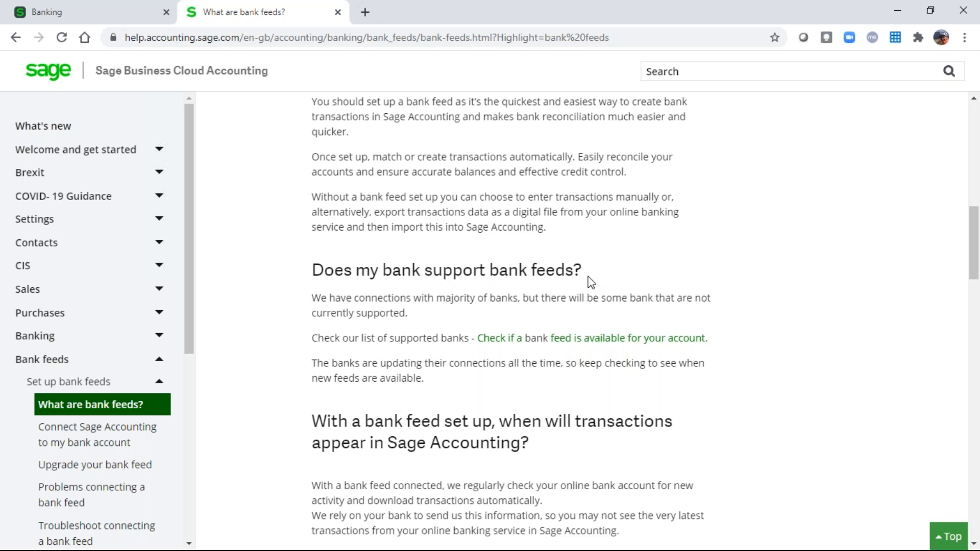
{"action": "left_click", "coordinate": [587, 339]}
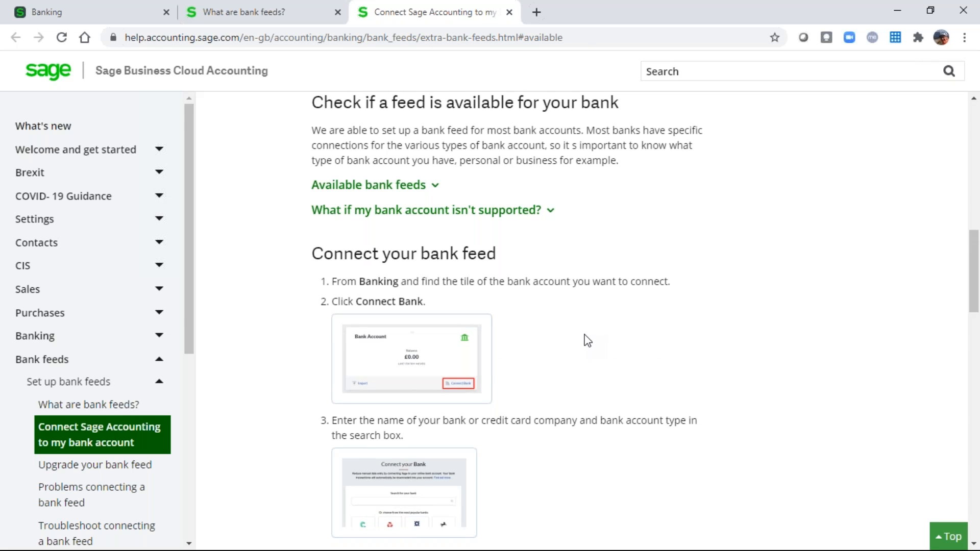
Expand Available bank feeds, review banks like Barclays, HSBC and Lloyds, then close the article.
{"action": "scroll", "coordinate": [587, 340], "scroll_direction": "down", "scroll_amount": 8}
{"action": "scroll", "coordinate": [580, 335], "scroll_direction": "up", "scroll_amount": 12}
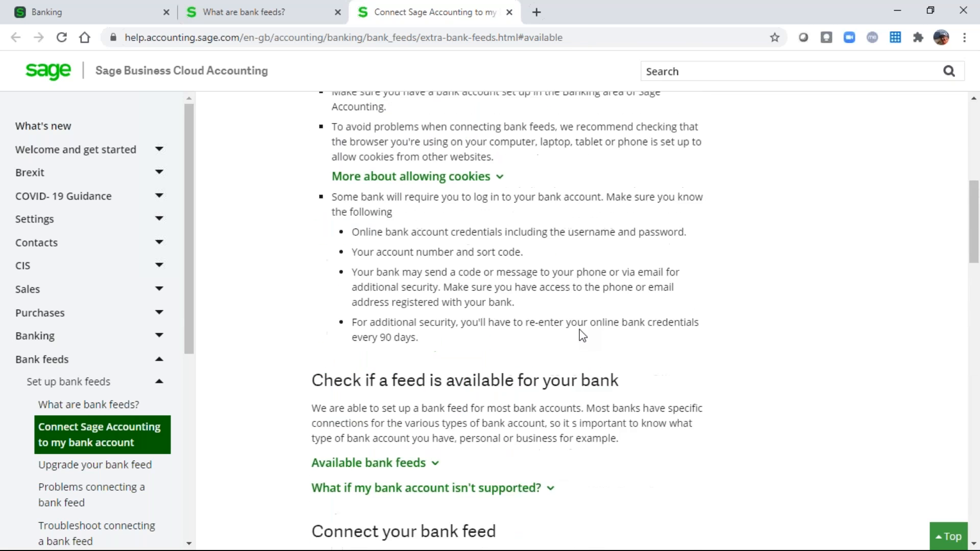
{"action": "scroll", "coordinate": [523, 368], "scroll_direction": "down", "scroll_amount": 4}
{"action": "left_click", "coordinate": [379, 258]}
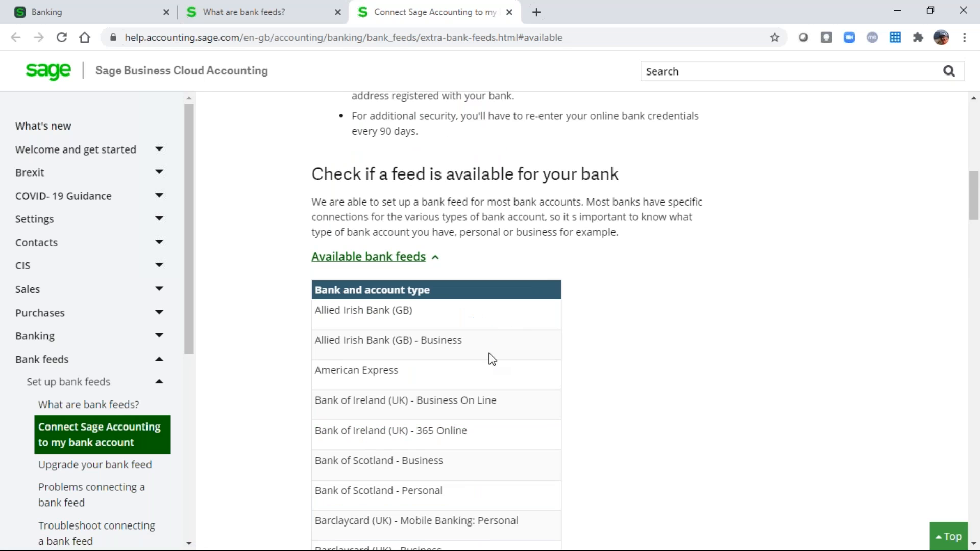
{"action": "scroll", "coordinate": [507, 345], "scroll_direction": "down", "scroll_amount": 7}
{"action": "scroll", "coordinate": [536, 355], "scroll_direction": "down", "scroll_amount": 2}
{"action": "scroll", "coordinate": [539, 357], "scroll_direction": "down", "scroll_amount": 6}
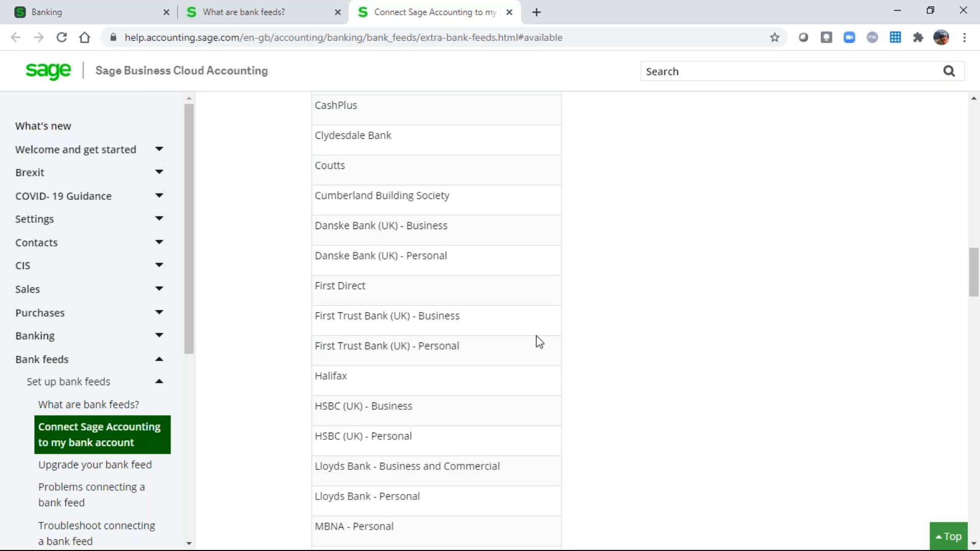
{"action": "scroll", "coordinate": [540, 342], "scroll_direction": "up", "scroll_amount": 3}
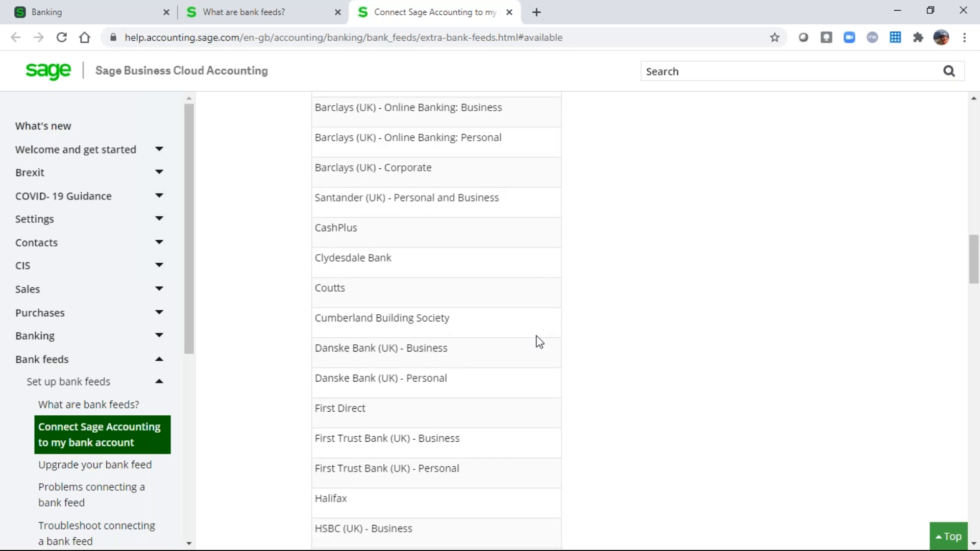
{"action": "scroll", "coordinate": [540, 344], "scroll_direction": "up", "scroll_amount": 4}
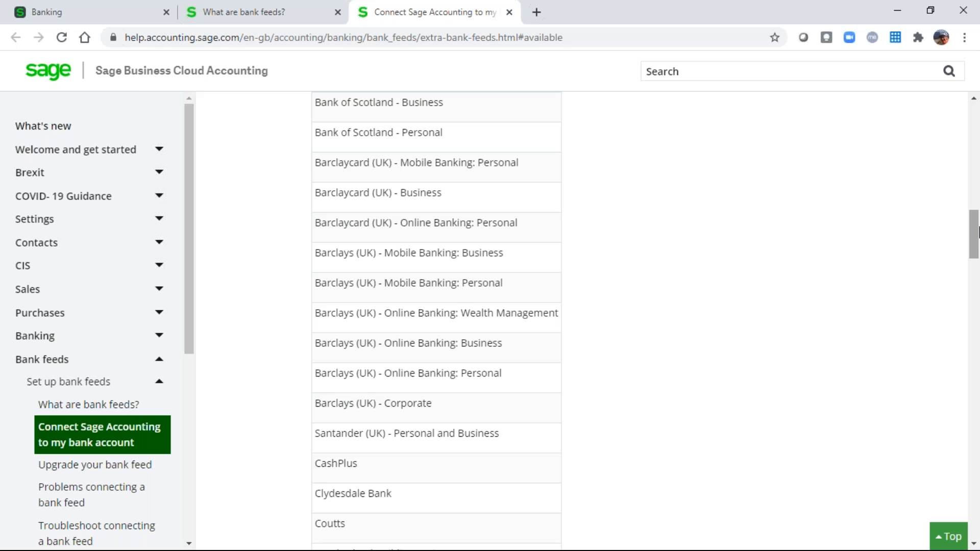
{"action": "left_click", "coordinate": [510, 13]}
Back on Banking, begin a bank feed connection for Mastercard and pick Bank of Scotland.
{"action": "left_click", "coordinate": [339, 13]}
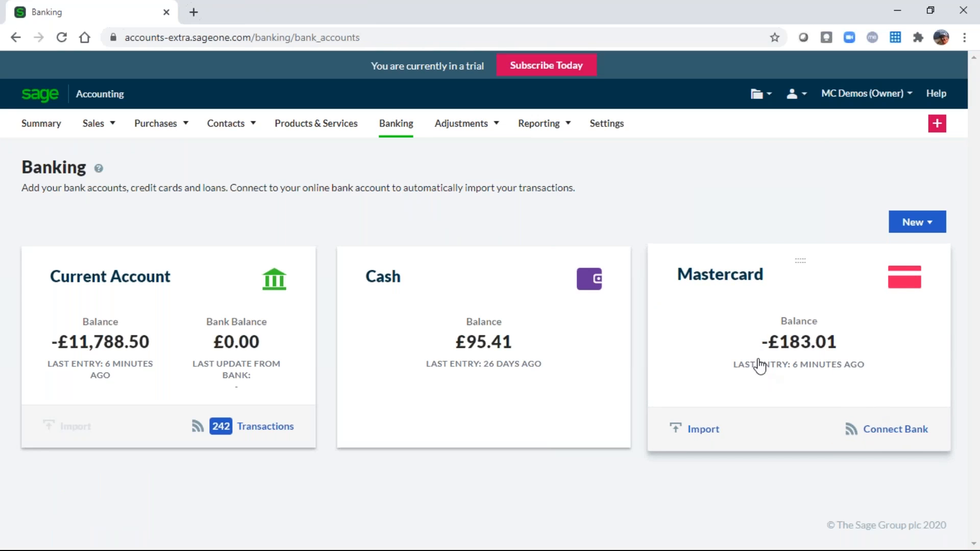
{"action": "left_click", "coordinate": [904, 437]}
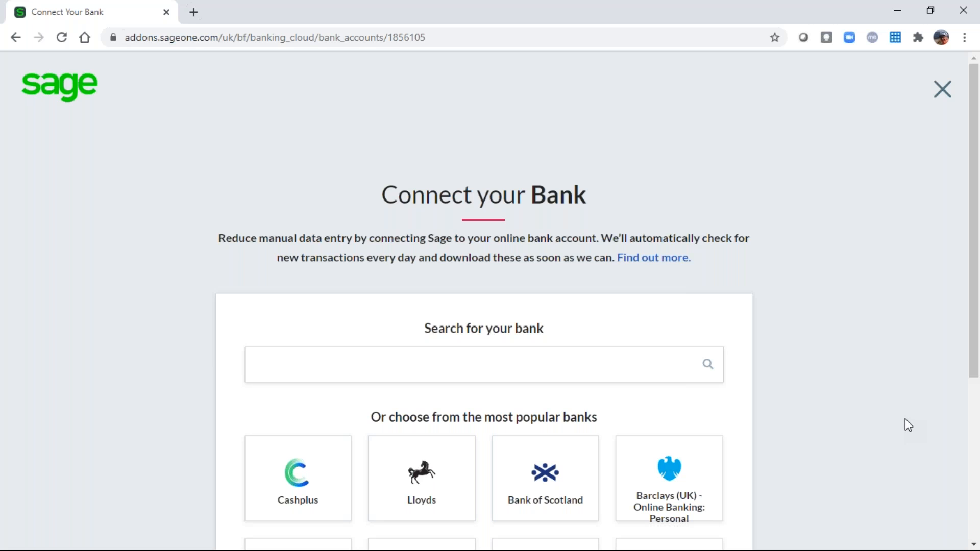
{"action": "scroll", "coordinate": [905, 419], "scroll_direction": "down", "scroll_amount": 3}
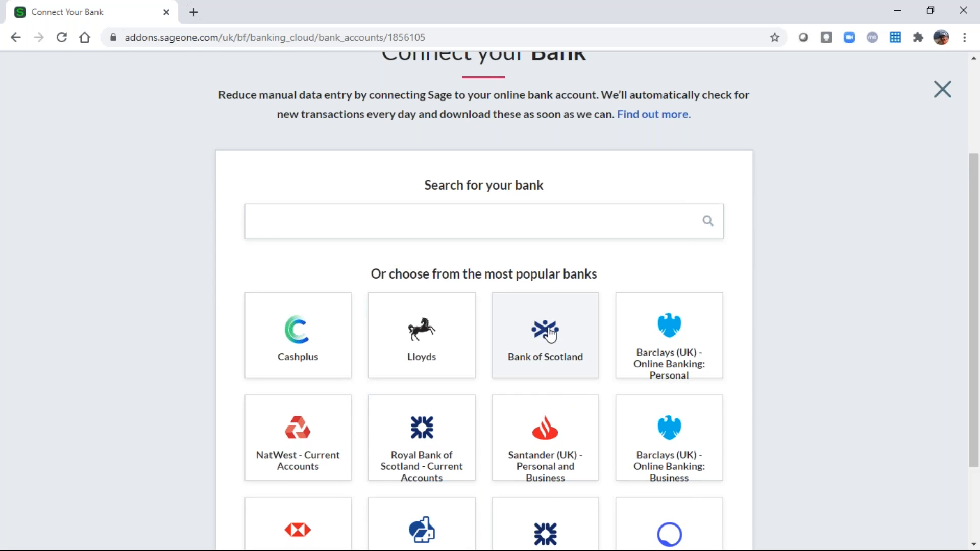
{"action": "left_click", "coordinate": [546, 332]}
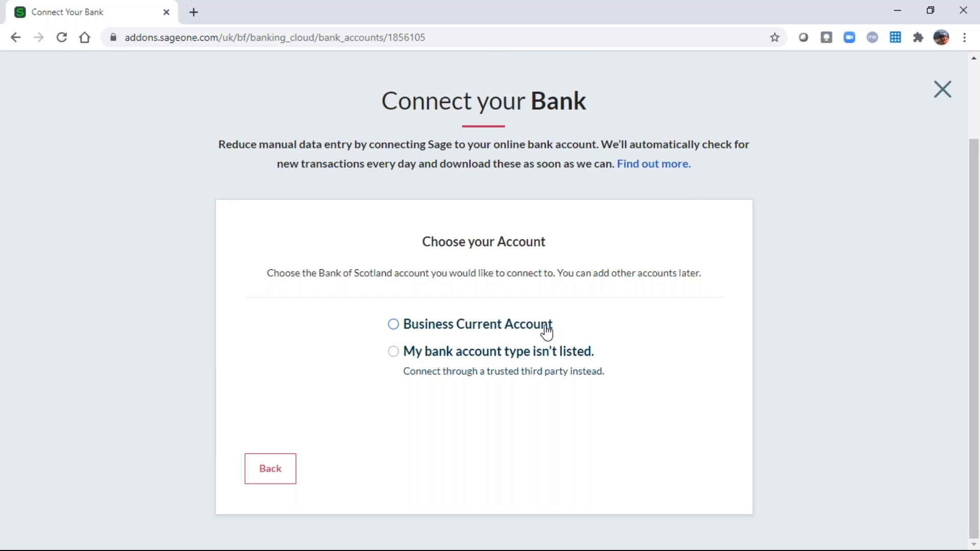
Choose Business Current Account, continue to the details form, then cancel the feed setup.
{"action": "left_click", "coordinate": [394, 327]}
{"action": "left_click", "coordinate": [685, 470]}
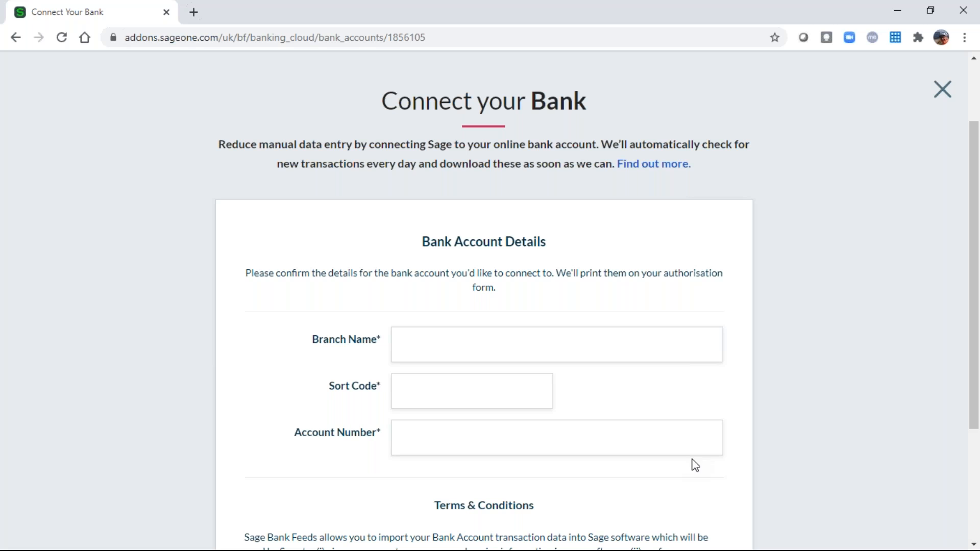
{"action": "left_click", "coordinate": [944, 96]}
{"action": "left_click", "coordinate": [555, 352]}
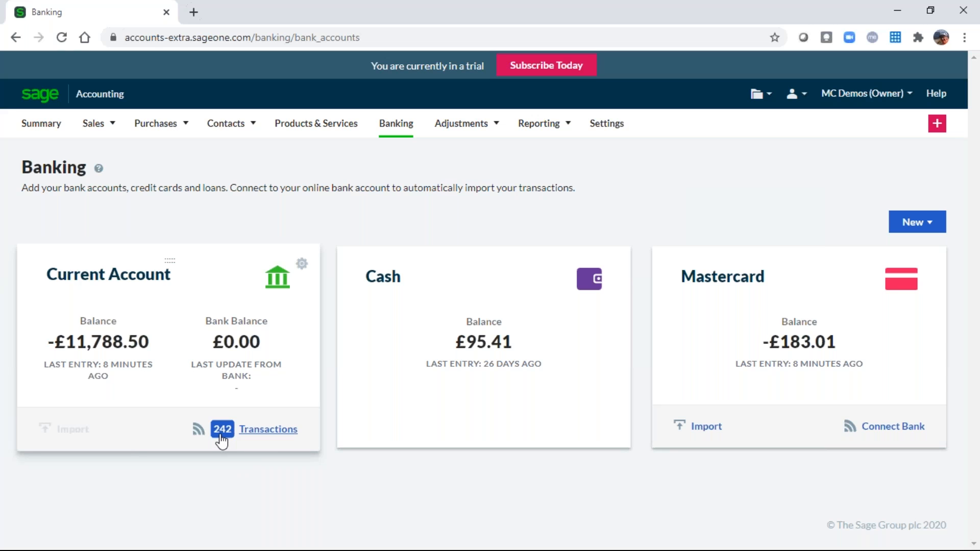
Open the Current Account's Incoming Bank Transactions and scroll through its 242 statement lines.
{"action": "left_click", "coordinate": [263, 434]}
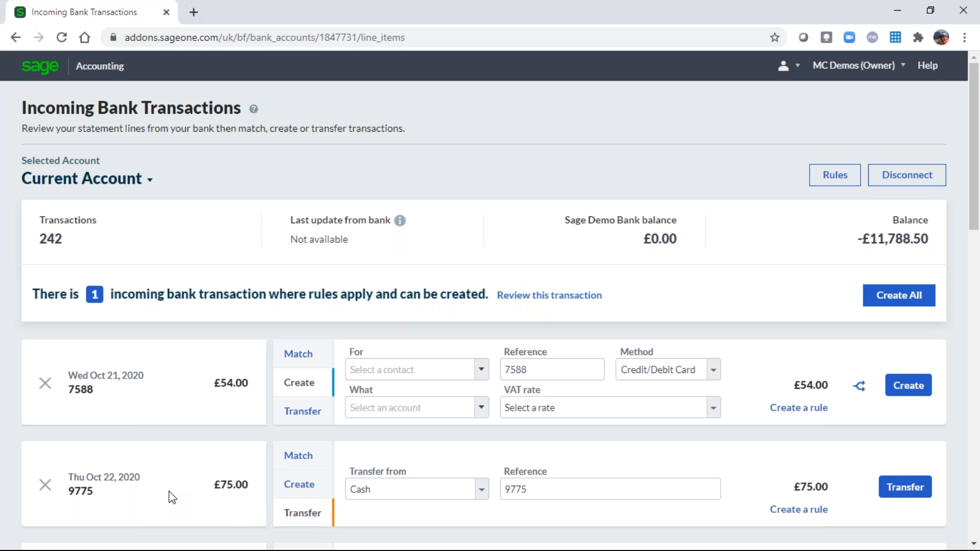
{"action": "scroll", "coordinate": [172, 497], "scroll_direction": "down", "scroll_amount": 2}
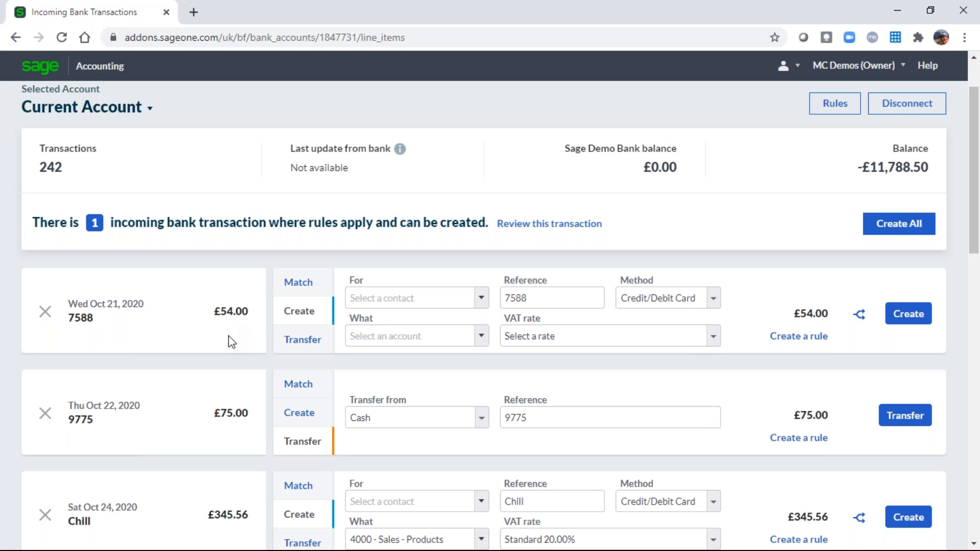
{"action": "scroll", "coordinate": [224, 387], "scroll_direction": "down", "scroll_amount": 3}
{"action": "scroll", "coordinate": [227, 394], "scroll_direction": "down", "scroll_amount": 3}
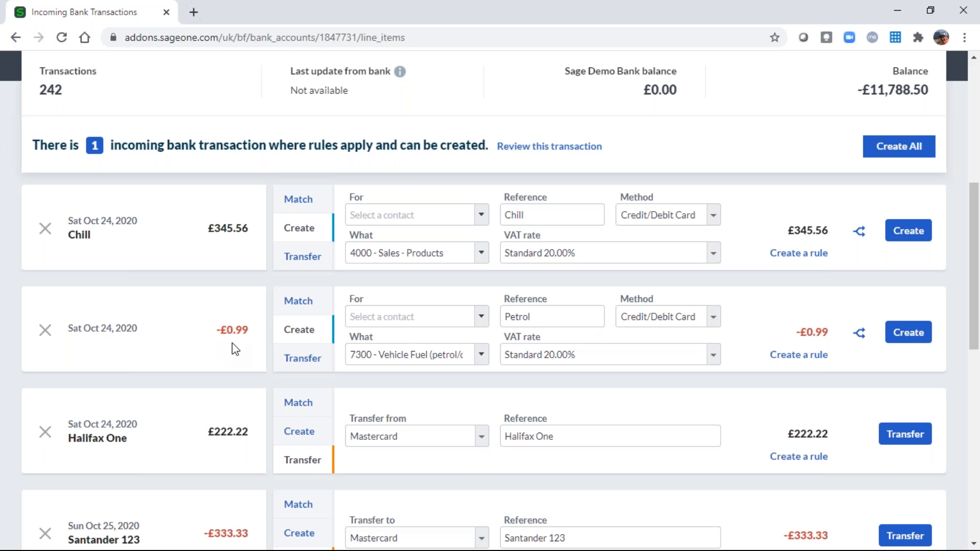
{"action": "scroll", "coordinate": [256, 327], "scroll_direction": "up", "scroll_amount": 2}
{"action": "scroll", "coordinate": [256, 323], "scroll_direction": "up", "scroll_amount": 4}
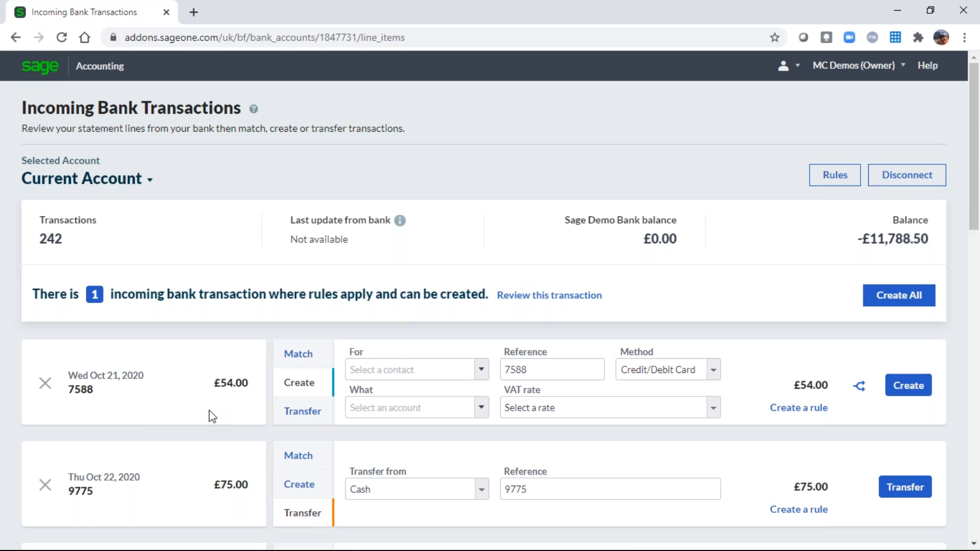
Discard the £54.00 incoming transaction 7588 and confirm.
{"action": "left_click", "coordinate": [46, 386]}
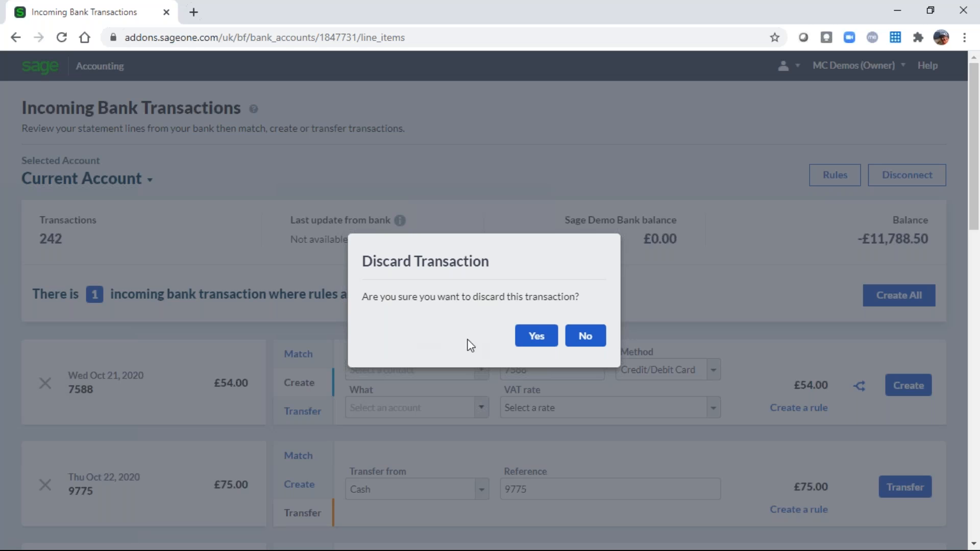
{"action": "left_click", "coordinate": [537, 336]}
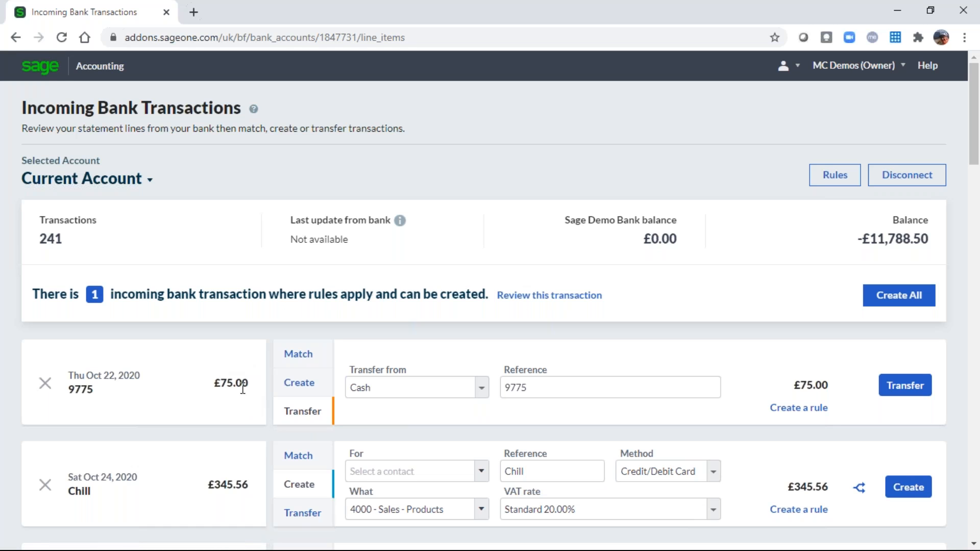
Show the Match view for the £75.00 bank line 9775.
{"action": "left_click", "coordinate": [304, 367]}
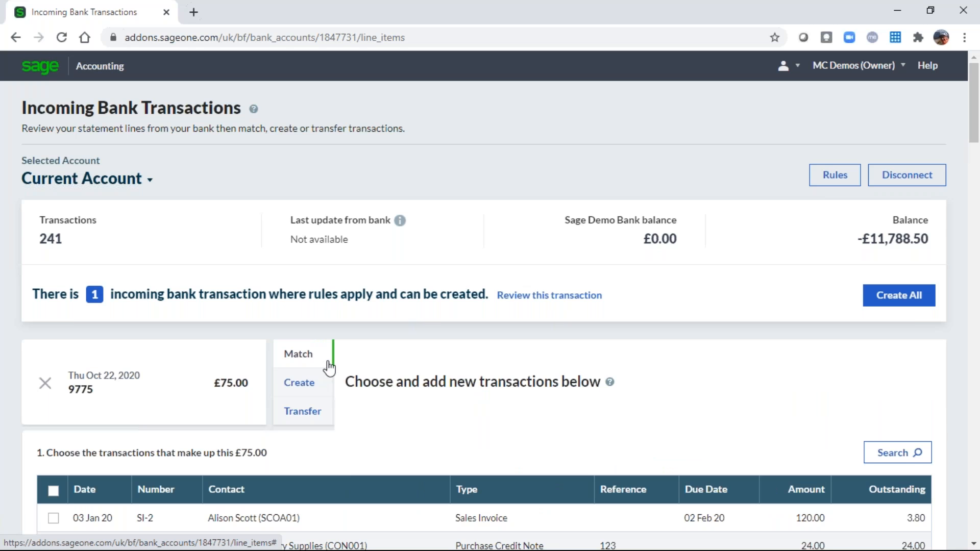
Tick the 05 Jun 20 A1 Design Services invoice SI-522 in the Choose transactions table.
{"action": "scroll", "coordinate": [508, 424], "scroll_direction": "down", "scroll_amount": 4}
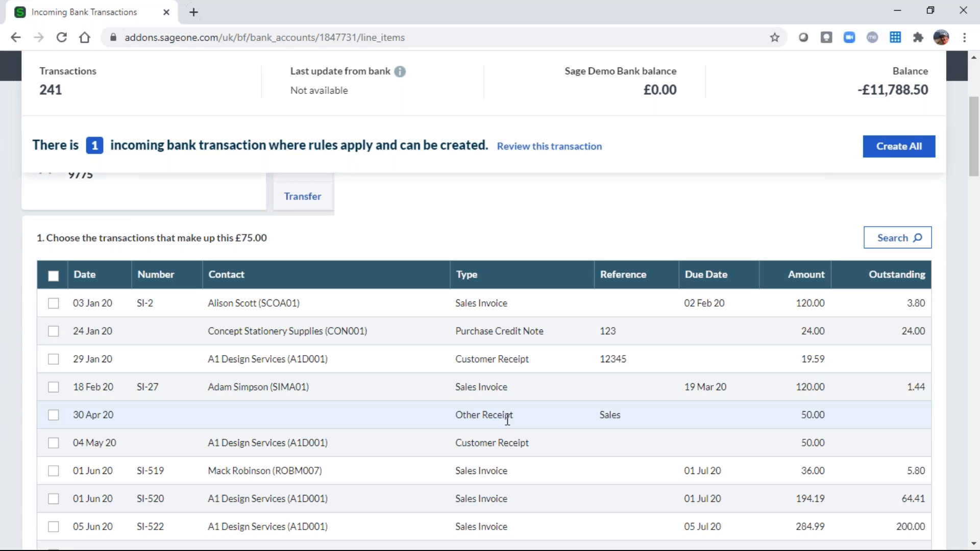
{"action": "scroll", "coordinate": [507, 419], "scroll_direction": "up", "scroll_amount": 1}
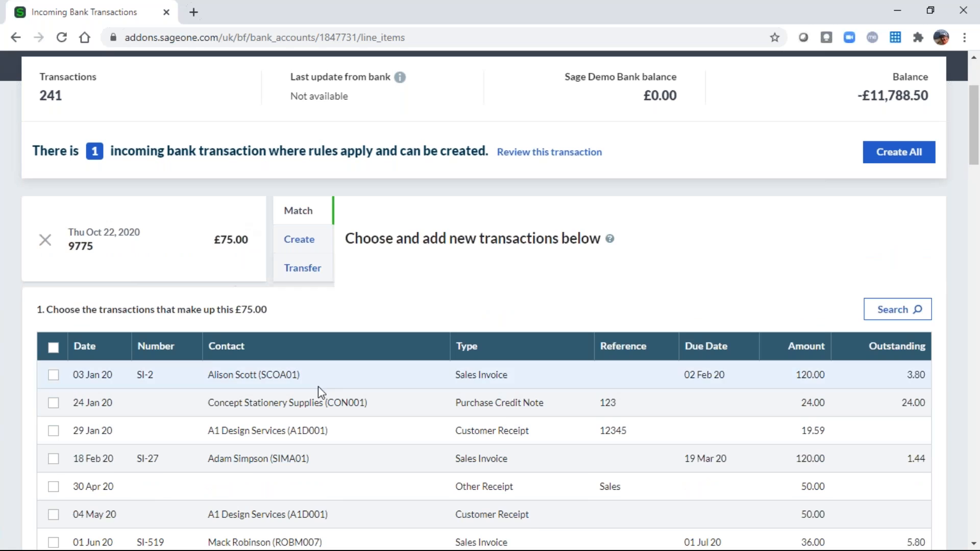
{"action": "scroll", "coordinate": [357, 398], "scroll_direction": "down", "scroll_amount": 3}
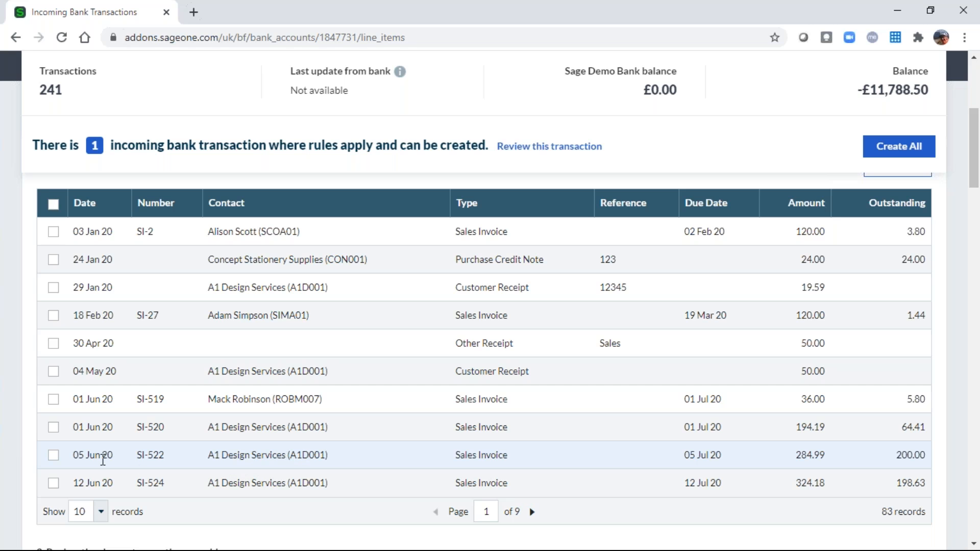
{"action": "left_click", "coordinate": [53, 458]}
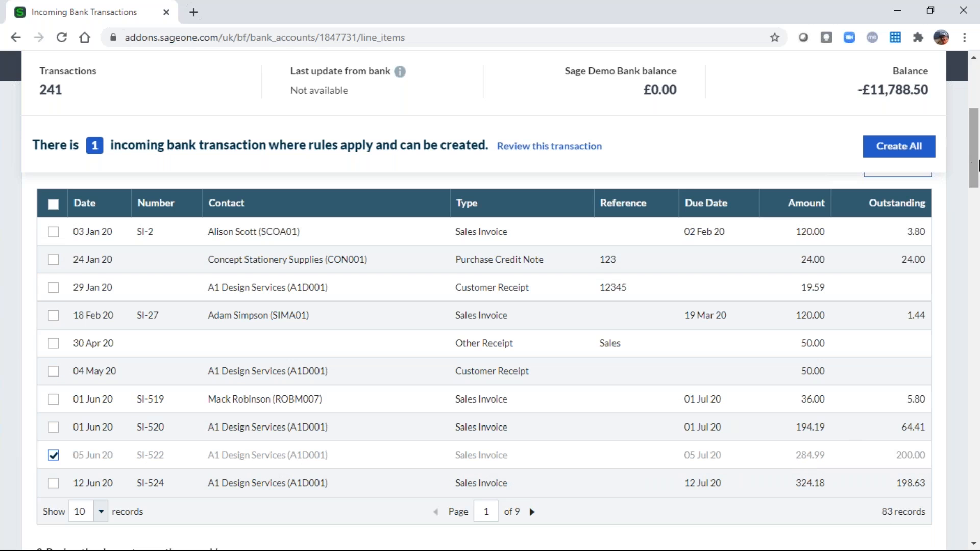
{"action": "left_click_drag", "start_coordinate": [975, 162], "coordinate": [975, 148]}
{"action": "scroll", "coordinate": [975, 149], "scroll_direction": "down", "scroll_amount": 4}
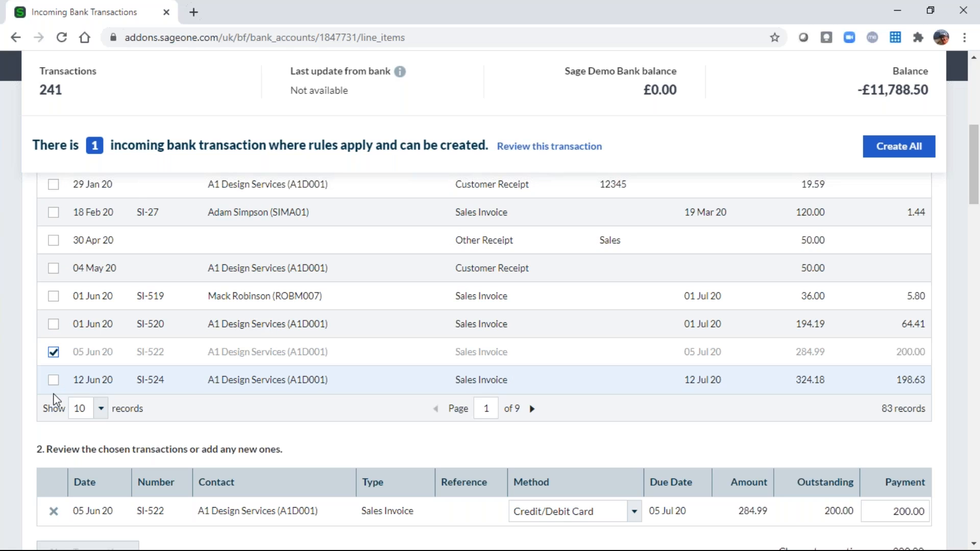
{"action": "scroll", "coordinate": [354, 473], "scroll_direction": "down", "scroll_amount": 3}
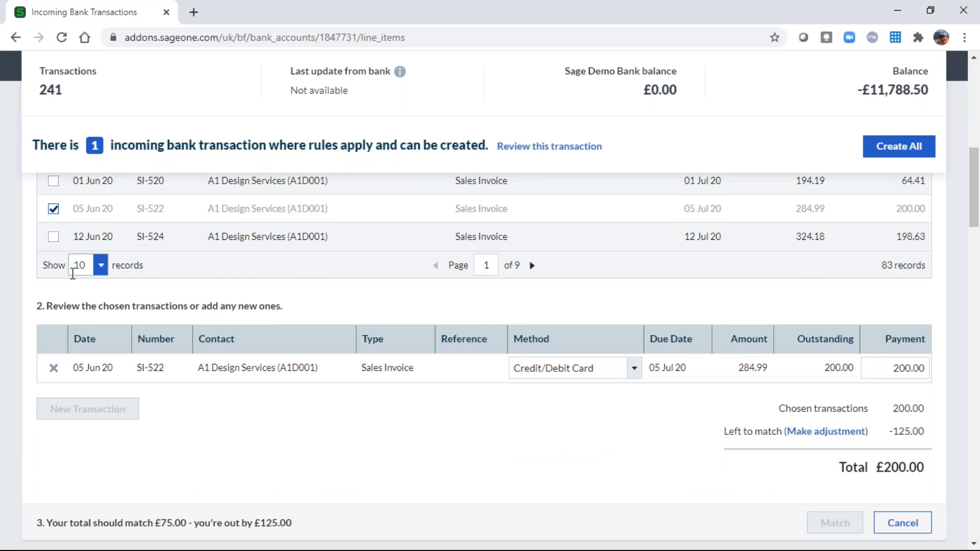
Match the £75.00 line to SI-522 with a £75 Electronic payment.
{"action": "left_click", "coordinate": [53, 237]}
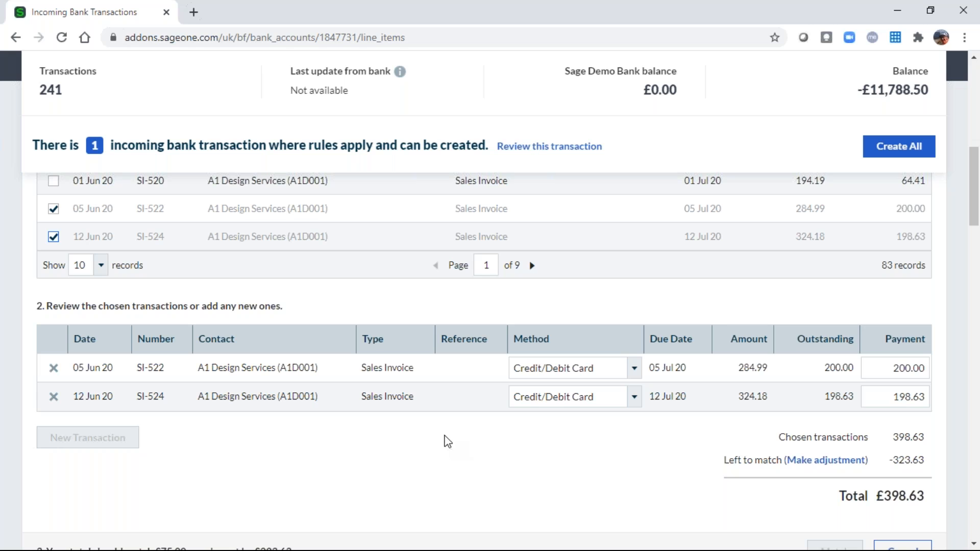
{"action": "left_click", "coordinate": [53, 397]}
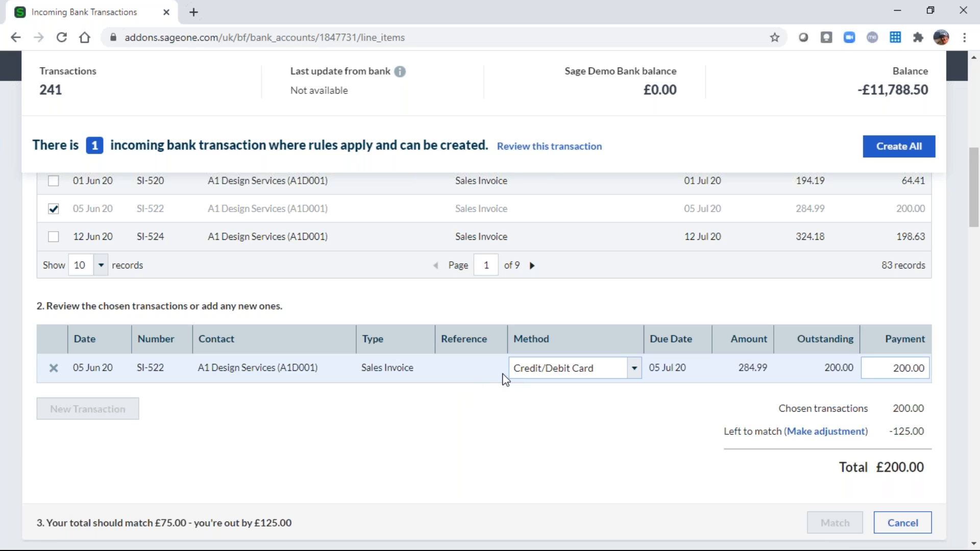
{"action": "left_click", "coordinate": [634, 368]}
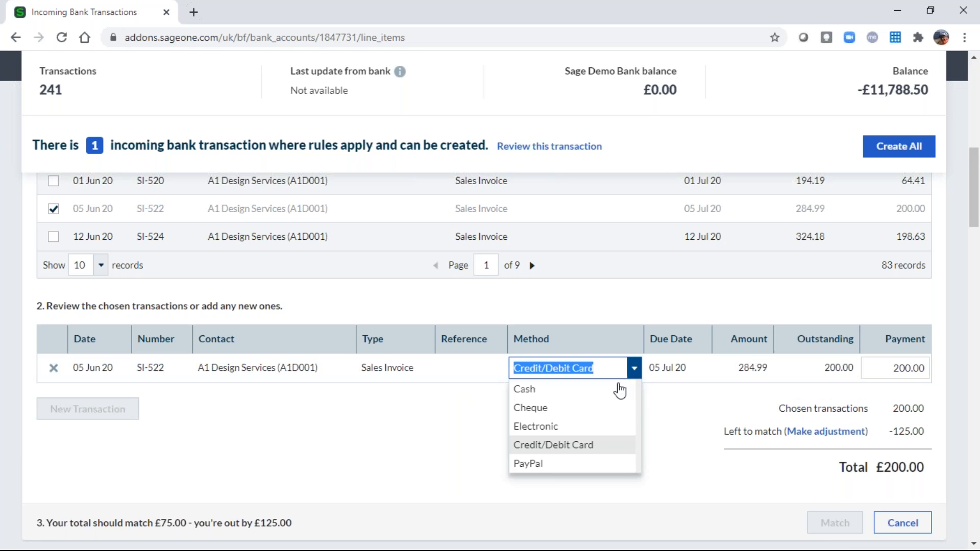
{"action": "left_click", "coordinate": [546, 431]}
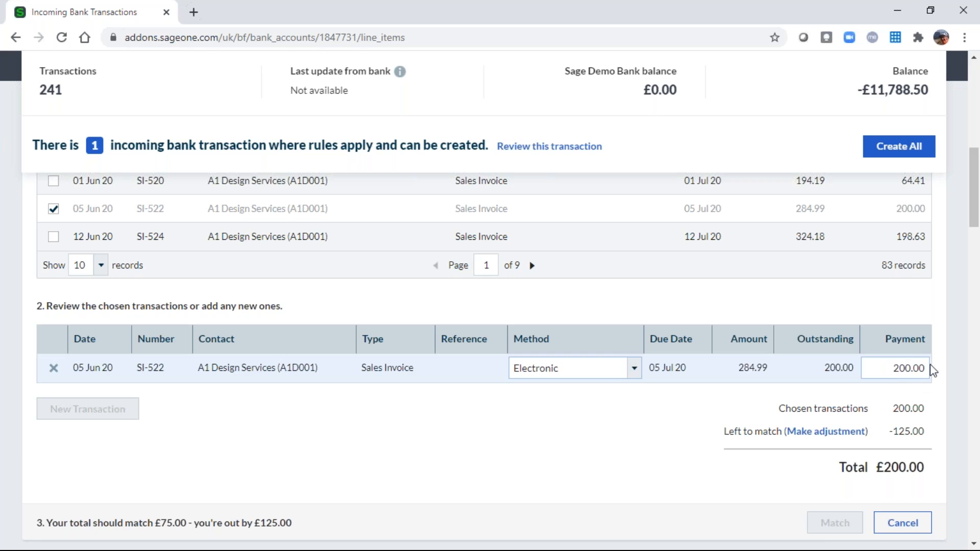
{"action": "double_click", "coordinate": [894, 369]}
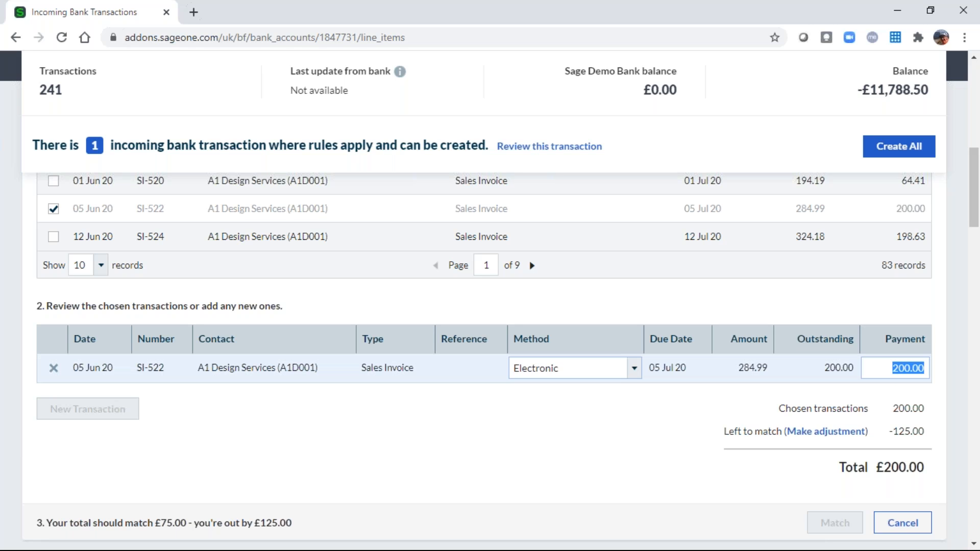
{"action": "type", "text": "75"}
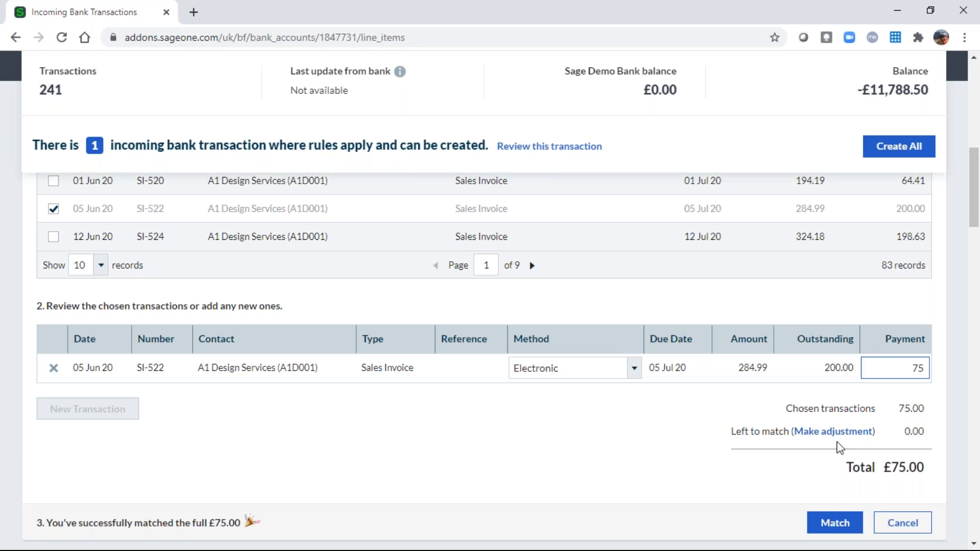
{"action": "left_click", "coordinate": [832, 526]}
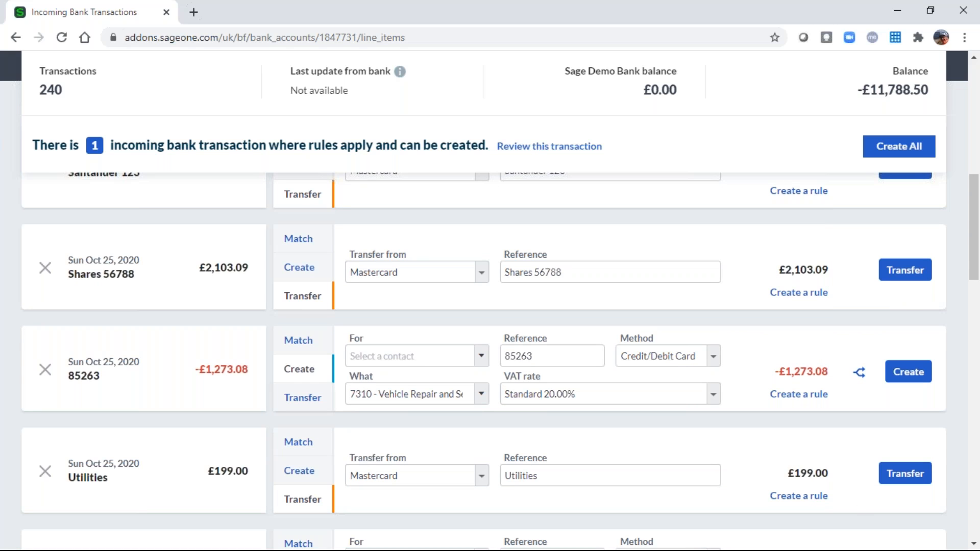
Scroll the 240 remaining transactions down to line 85263, suggested for 7310 Vehicle Repair.
{"action": "scroll", "coordinate": [970, 261], "scroll_direction": "up", "scroll_amount": 10}
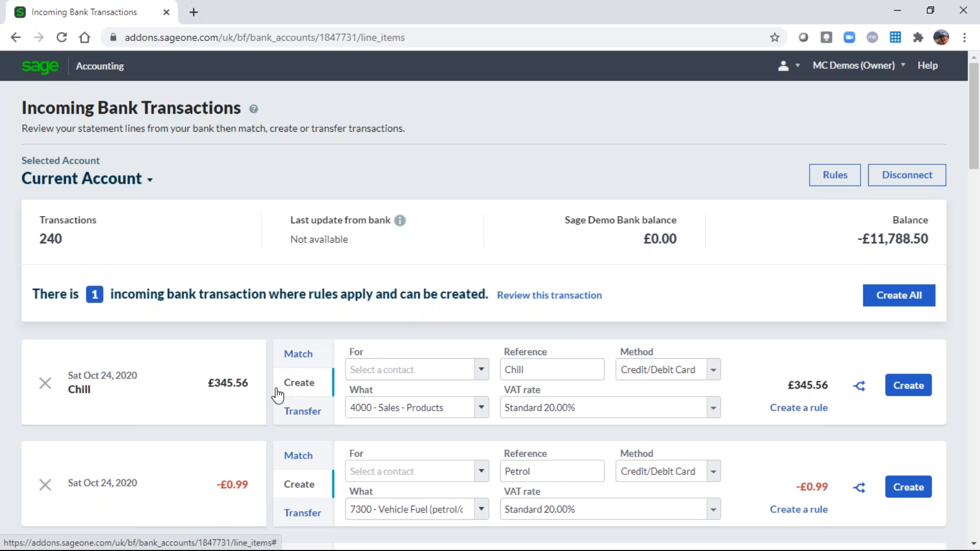
{"action": "scroll", "coordinate": [249, 485], "scroll_direction": "down", "scroll_amount": 3}
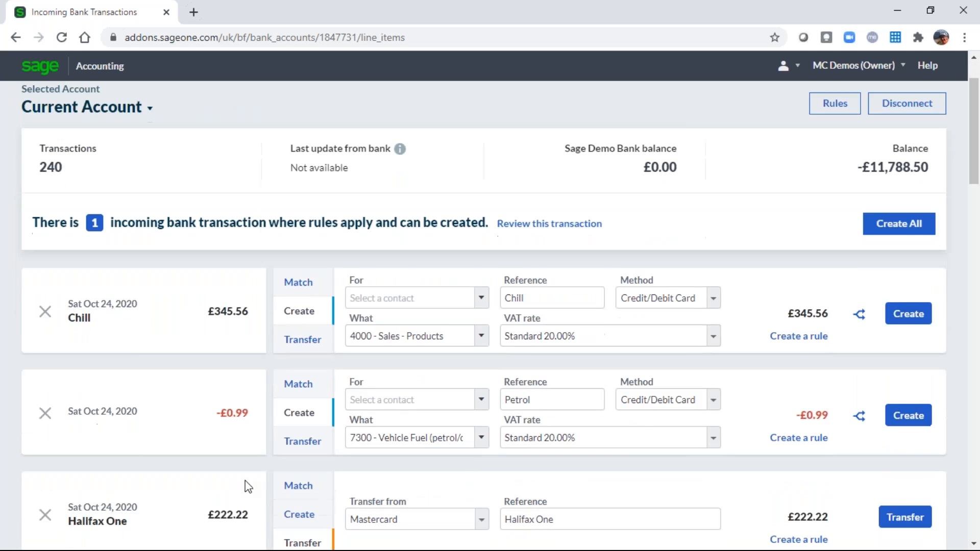
{"action": "scroll", "coordinate": [246, 478], "scroll_direction": "down", "scroll_amount": 1}
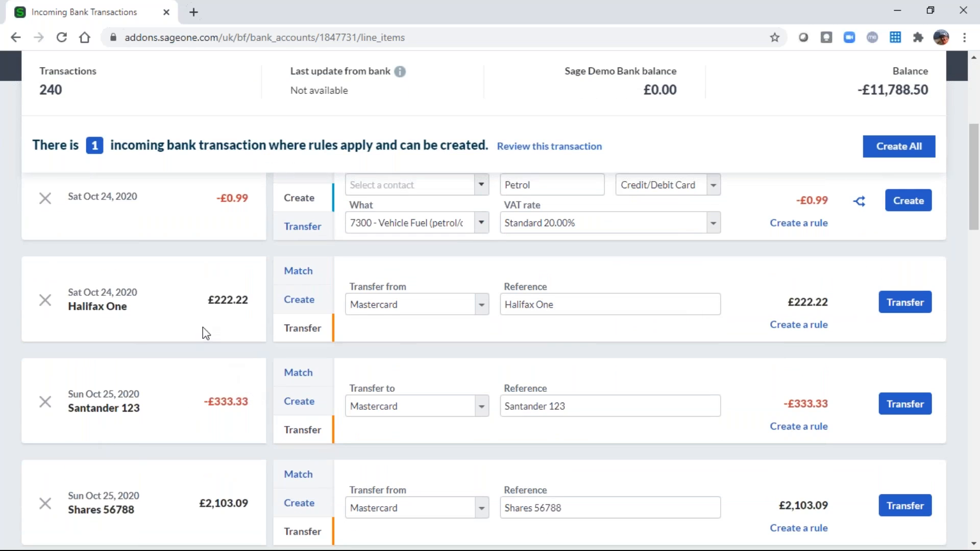
{"action": "scroll", "coordinate": [141, 319], "scroll_direction": "down", "scroll_amount": 4}
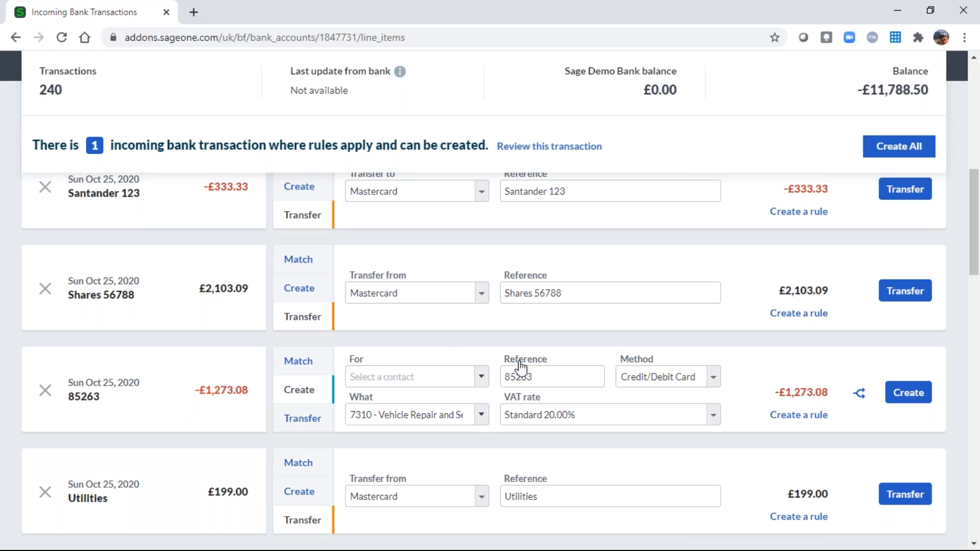
Recode the −£1,273.08 payment 85263 from vehicle repairs to 0030 Office equipment.
{"action": "left_click", "coordinate": [532, 379]}
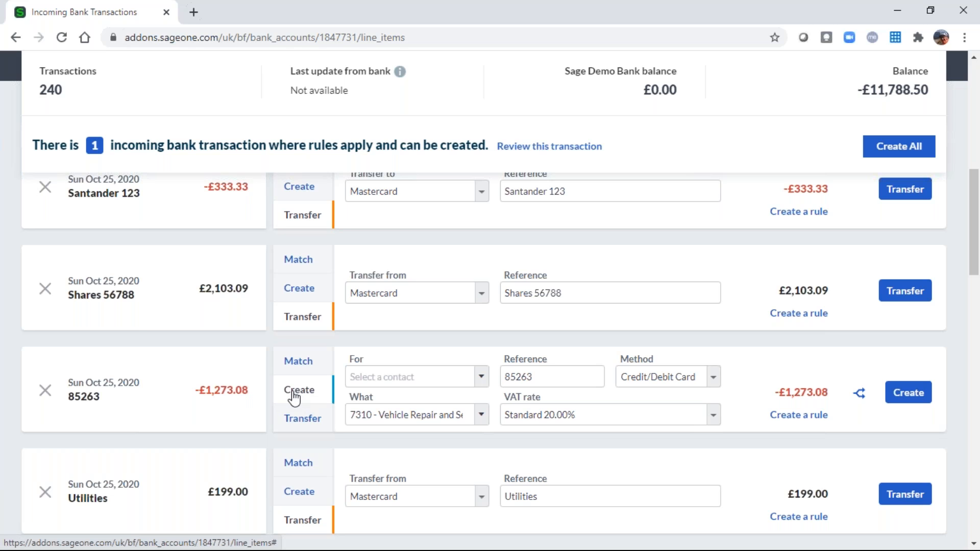
{"action": "left_click", "coordinate": [541, 378]}
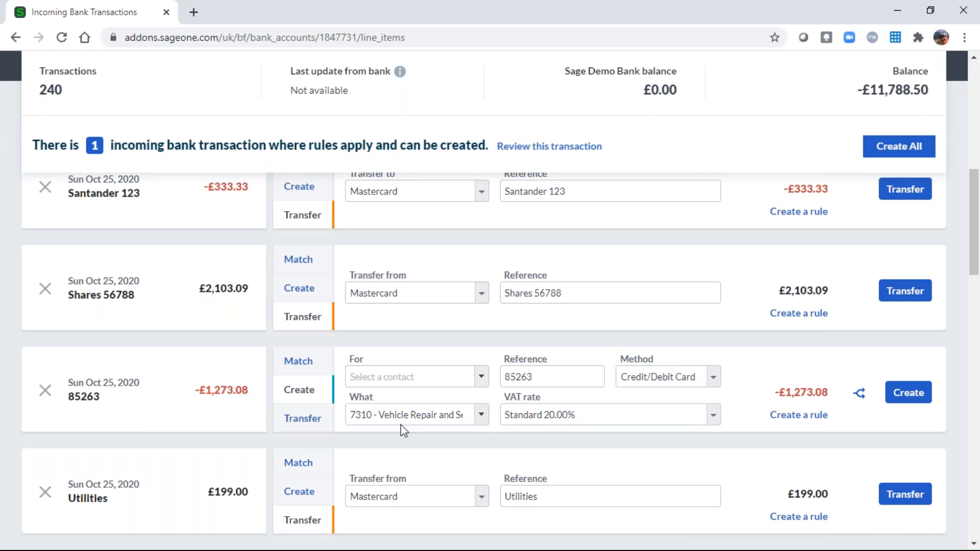
{"action": "left_click", "coordinate": [482, 416]}
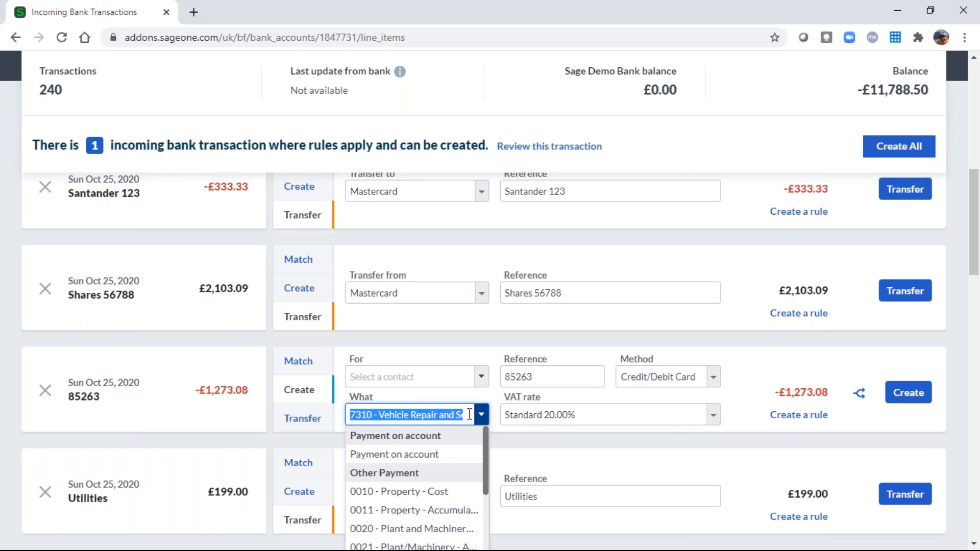
{"action": "type", "text": "office"}
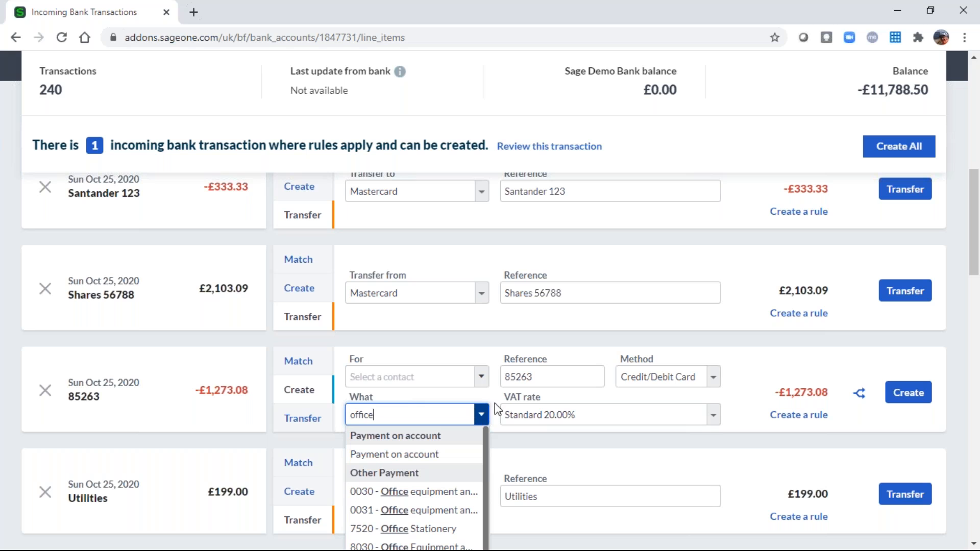
{"action": "left_click", "coordinate": [409, 493]}
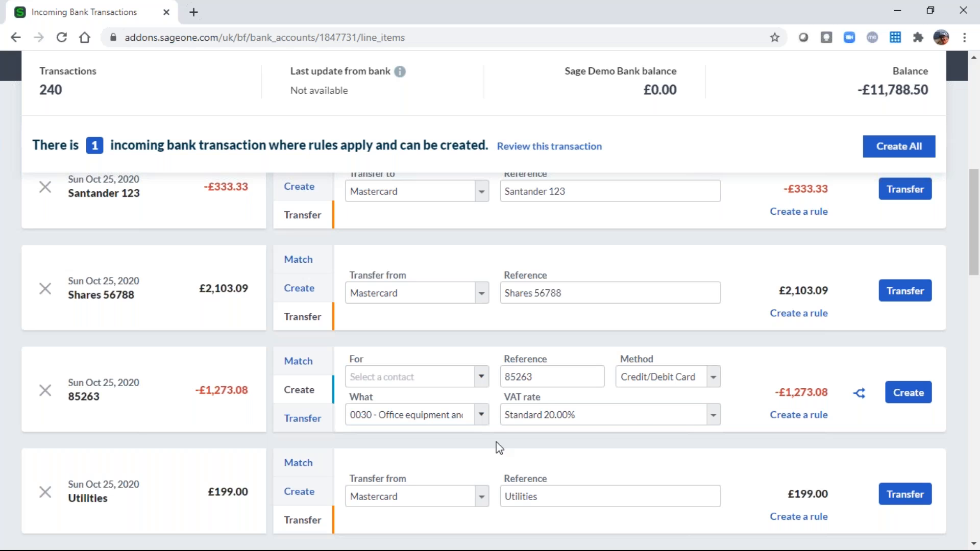
Cancel the split on payment 85263 and create it as one 0030 Office equipment entry.
{"action": "left_click", "coordinate": [862, 402]}
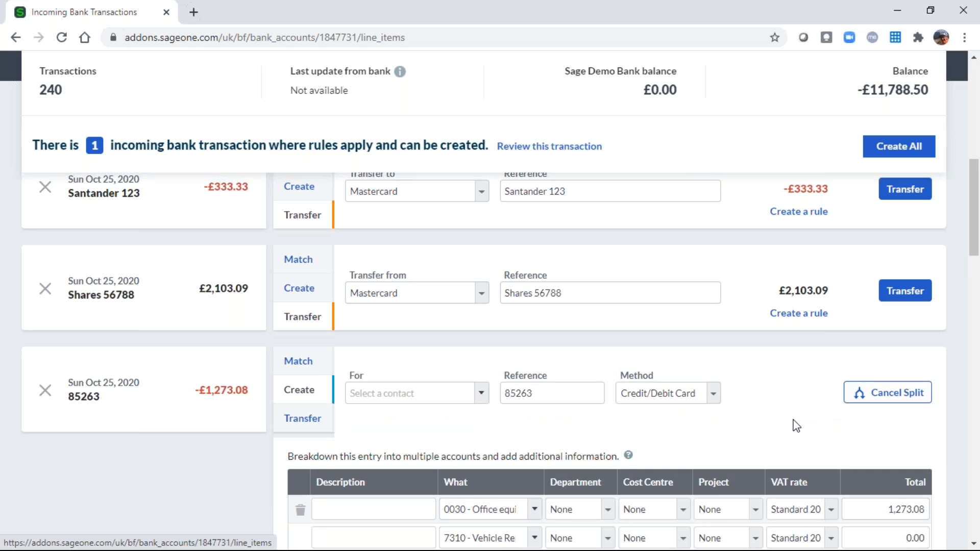
{"action": "scroll", "coordinate": [796, 427], "scroll_direction": "down", "scroll_amount": 4}
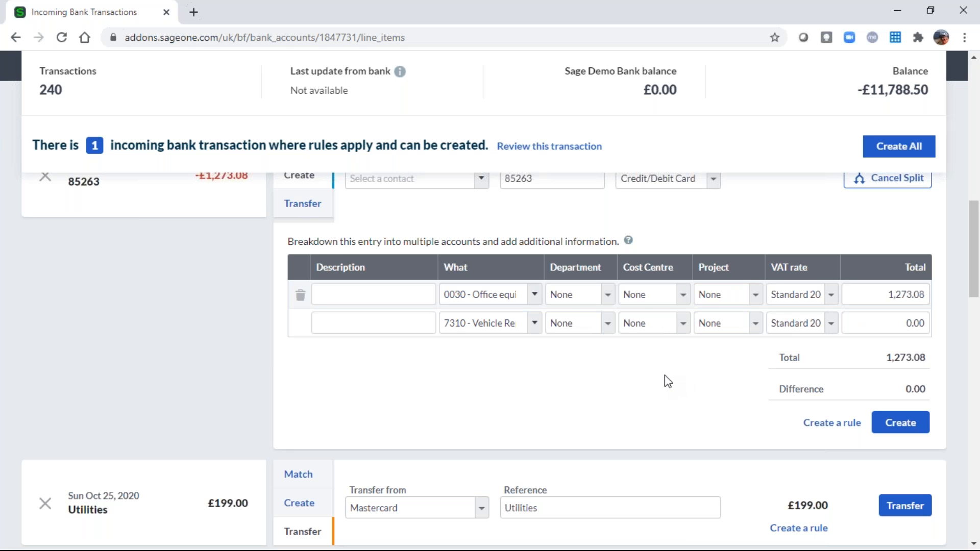
{"action": "scroll", "coordinate": [667, 380], "scroll_direction": "up", "scroll_amount": 3}
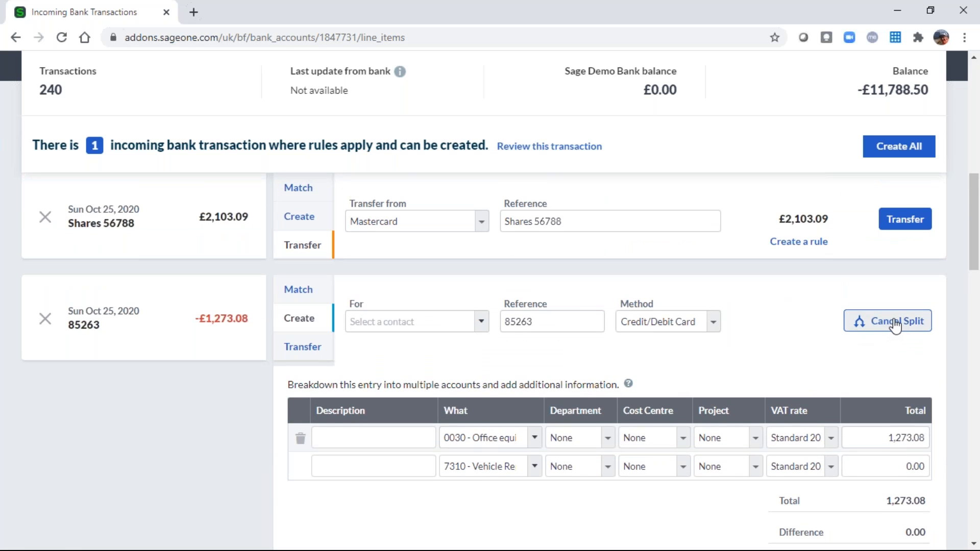
{"action": "left_click", "coordinate": [896, 323]}
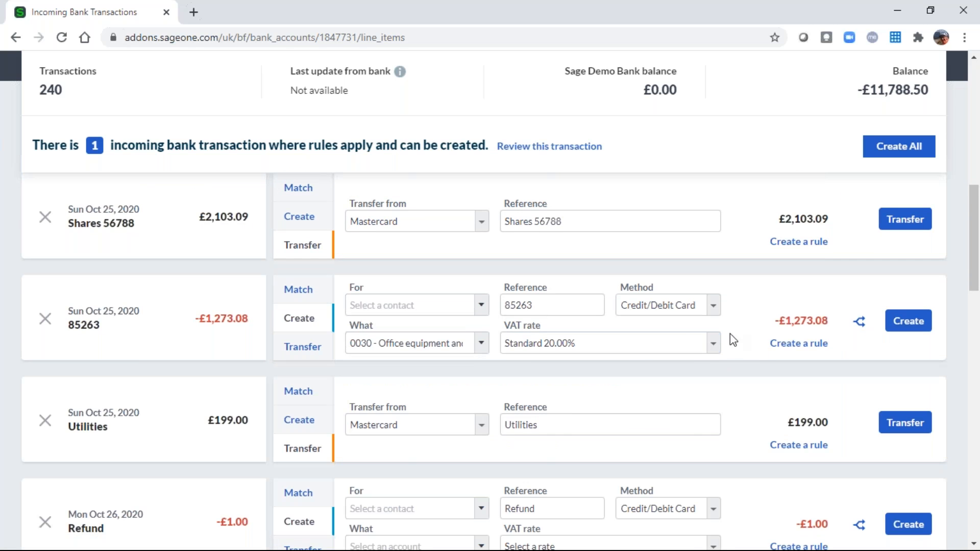
{"action": "left_click", "coordinate": [908, 323]}
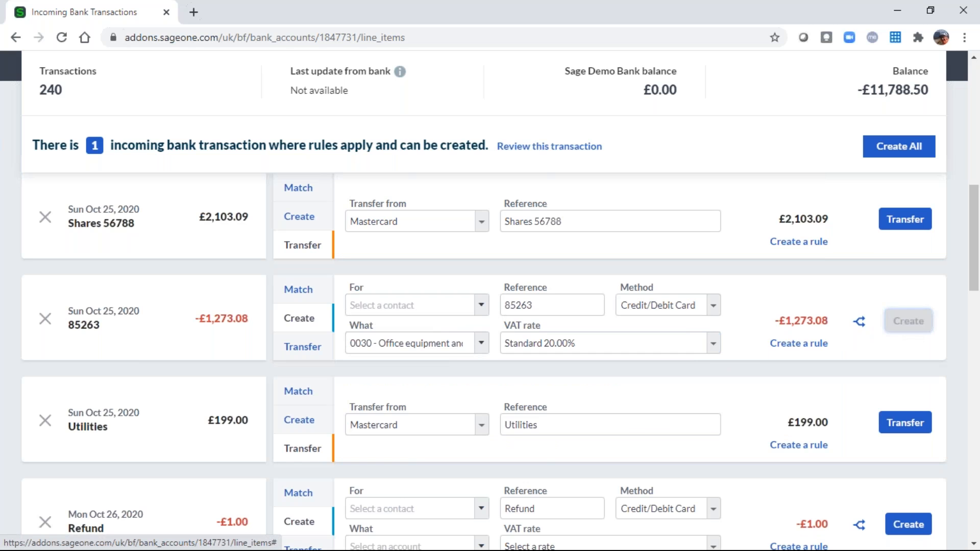
Finish recording payment 85263, then transfer the −£333.33 Santander 123 payment to Mastercard.
{"action": "left_click", "coordinate": [518, 315]}
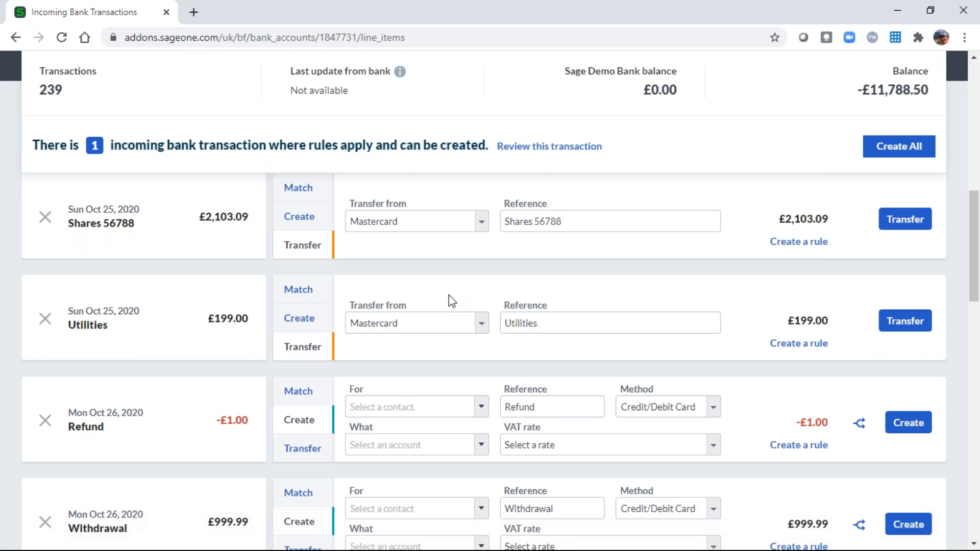
{"action": "scroll", "coordinate": [449, 295], "scroll_direction": "down", "scroll_amount": 1}
{"action": "scroll", "coordinate": [449, 295], "scroll_direction": "up", "scroll_amount": 4}
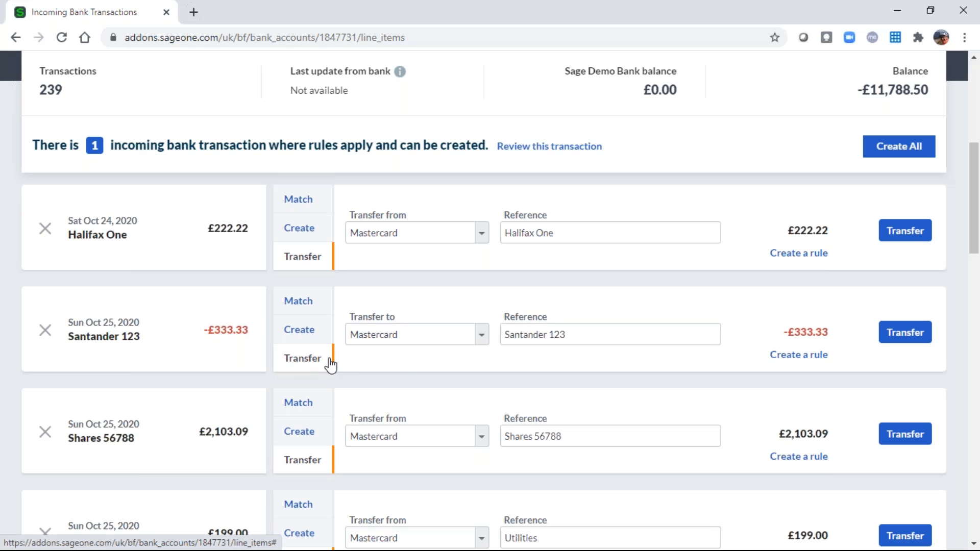
{"action": "left_click", "coordinate": [889, 345]}
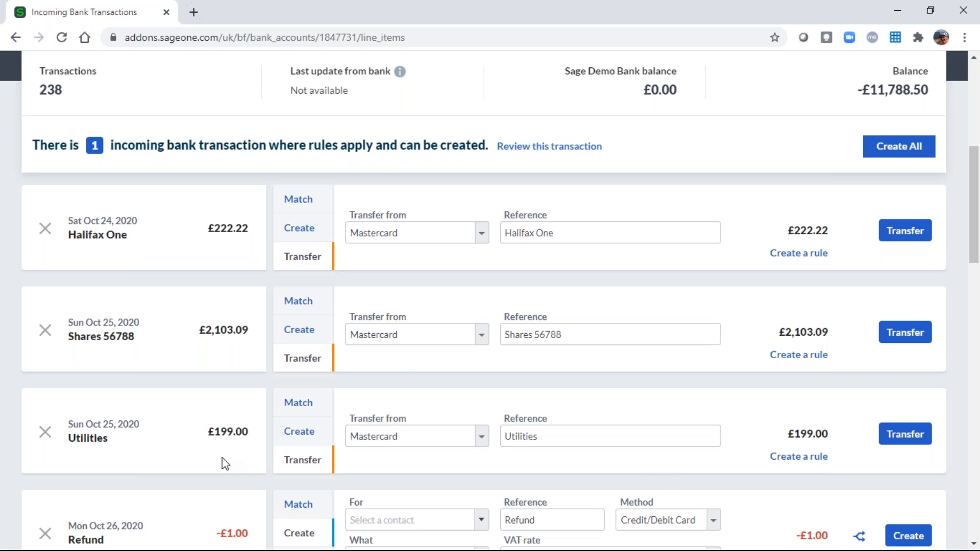
{"action": "scroll", "coordinate": [222, 455], "scroll_direction": "down", "scroll_amount": 1}
{"action": "scroll", "coordinate": [222, 455], "scroll_direction": "up", "scroll_amount": 1}
{"action": "scroll", "coordinate": [222, 455], "scroll_direction": "down", "scroll_amount": 2}
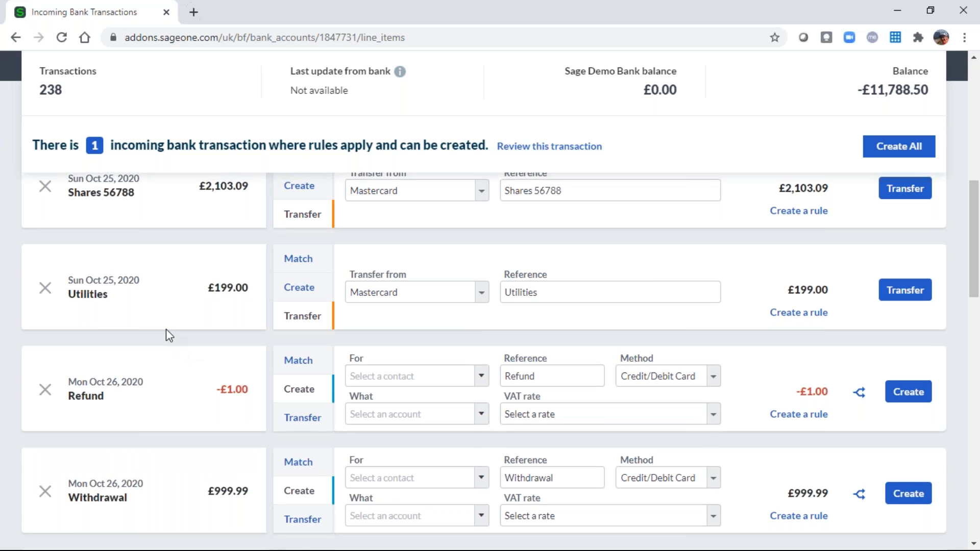
{"action": "scroll", "coordinate": [166, 330], "scroll_direction": "down", "scroll_amount": 5}
{"action": "scroll", "coordinate": [170, 336], "scroll_direction": "down", "scroll_amount": 9}
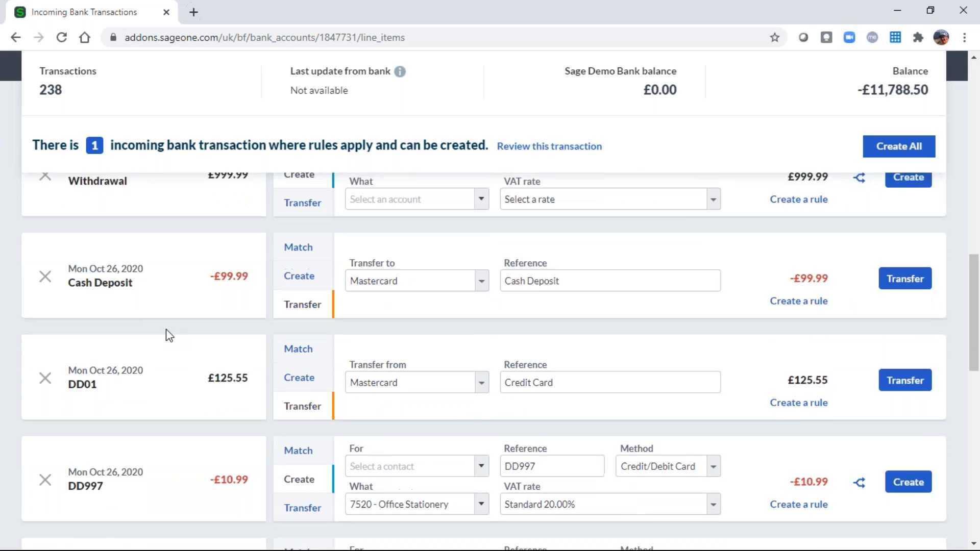
{"action": "scroll", "coordinate": [168, 336], "scroll_direction": "down", "scroll_amount": 6}
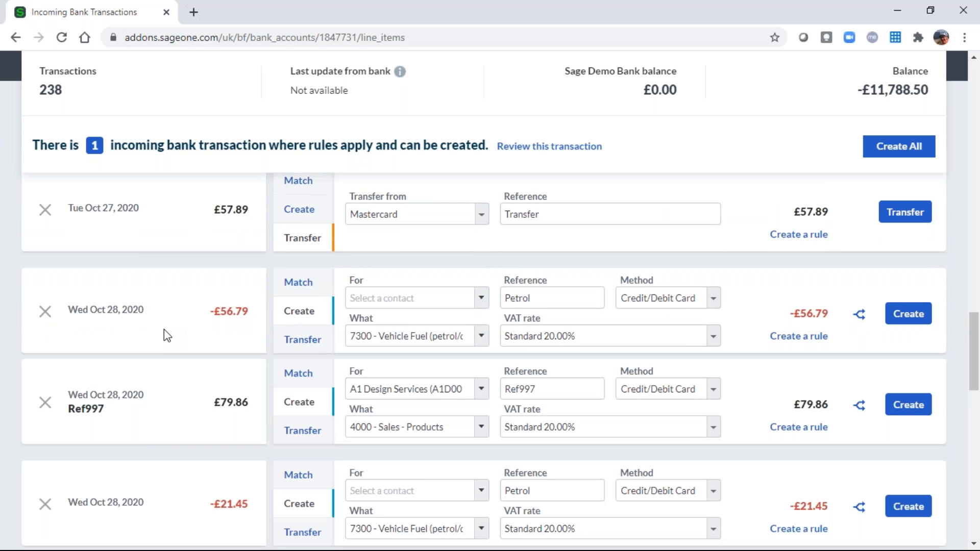
{"action": "scroll", "coordinate": [164, 330], "scroll_direction": "down", "scroll_amount": 6}
{"action": "scroll", "coordinate": [164, 330], "scroll_direction": "down", "scroll_amount": 10}
{"action": "scroll", "coordinate": [164, 336], "scroll_direction": "down", "scroll_amount": 3}
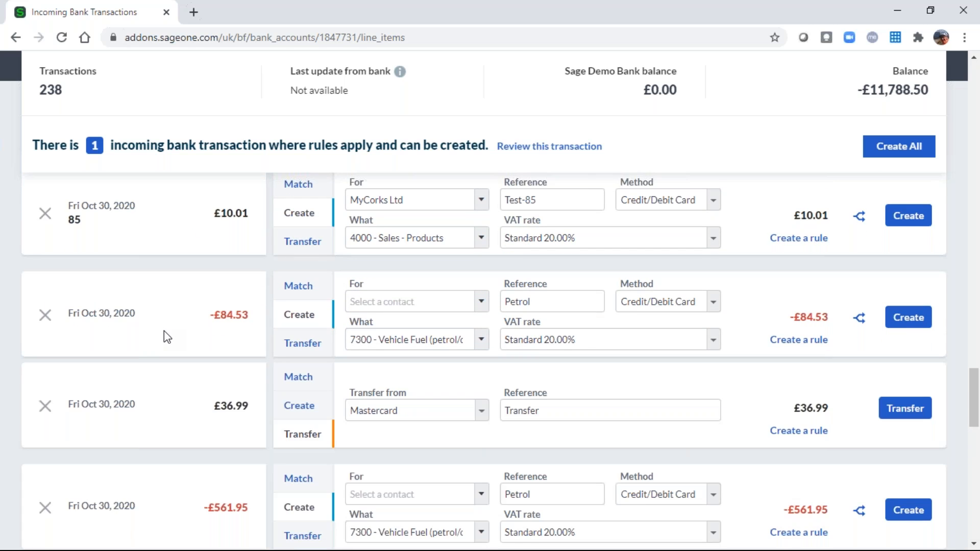
{"action": "scroll", "coordinate": [164, 336], "scroll_direction": "down", "scroll_amount": 10}
{"action": "scroll", "coordinate": [164, 332], "scroll_direction": "down", "scroll_amount": 9}
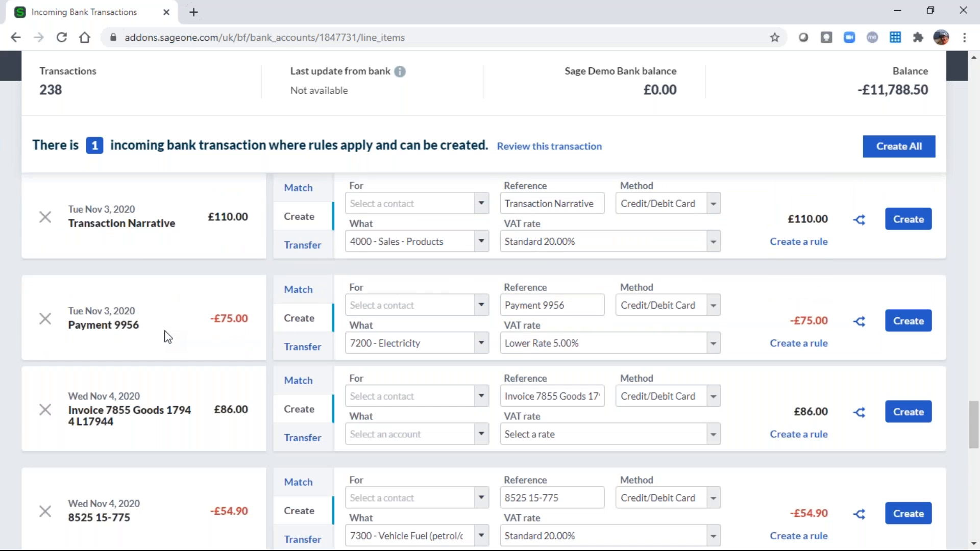
{"action": "scroll", "coordinate": [168, 337], "scroll_direction": "down", "scroll_amount": 9}
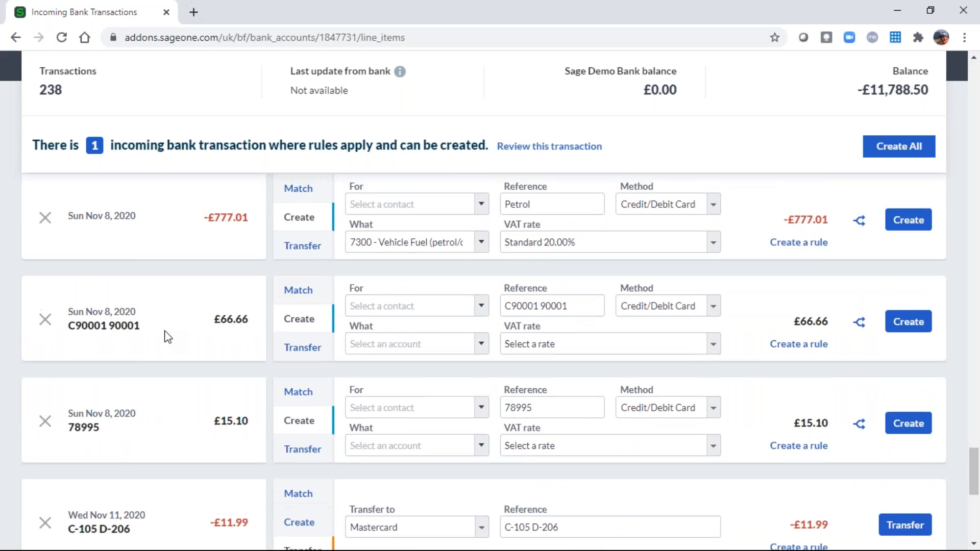
{"action": "scroll", "coordinate": [167, 337], "scroll_direction": "down", "scroll_amount": 10}
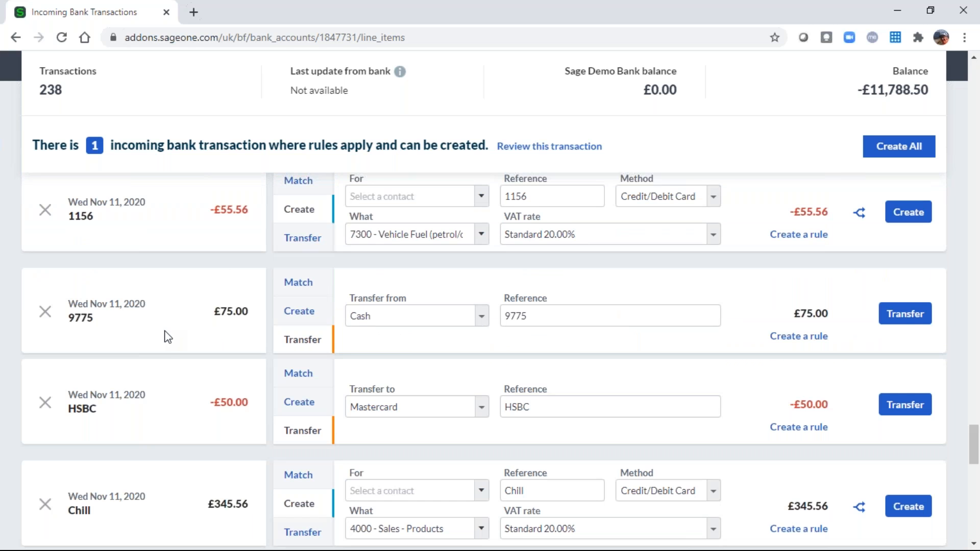
{"action": "scroll", "coordinate": [168, 337], "scroll_direction": "down", "scroll_amount": 5}
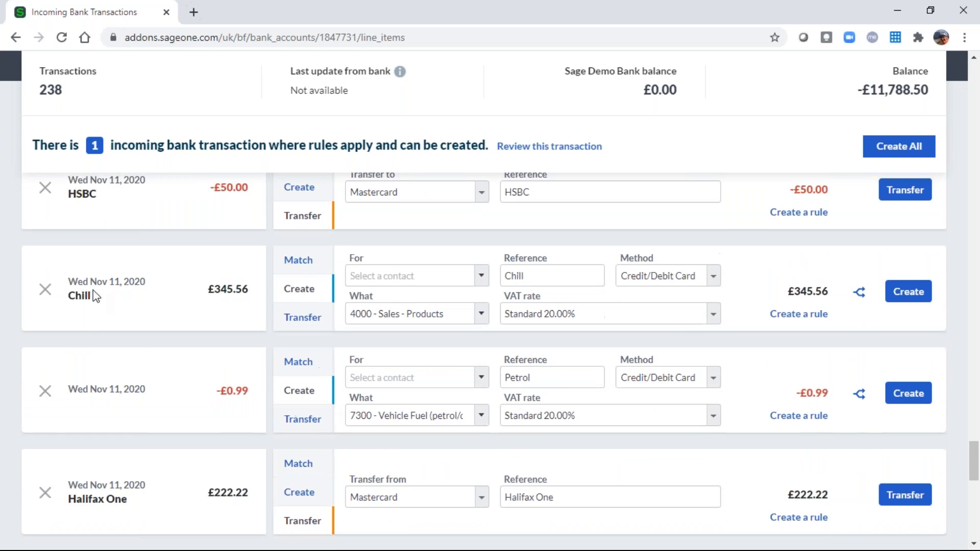
{"action": "scroll", "coordinate": [95, 296], "scroll_direction": "up", "scroll_amount": 3}
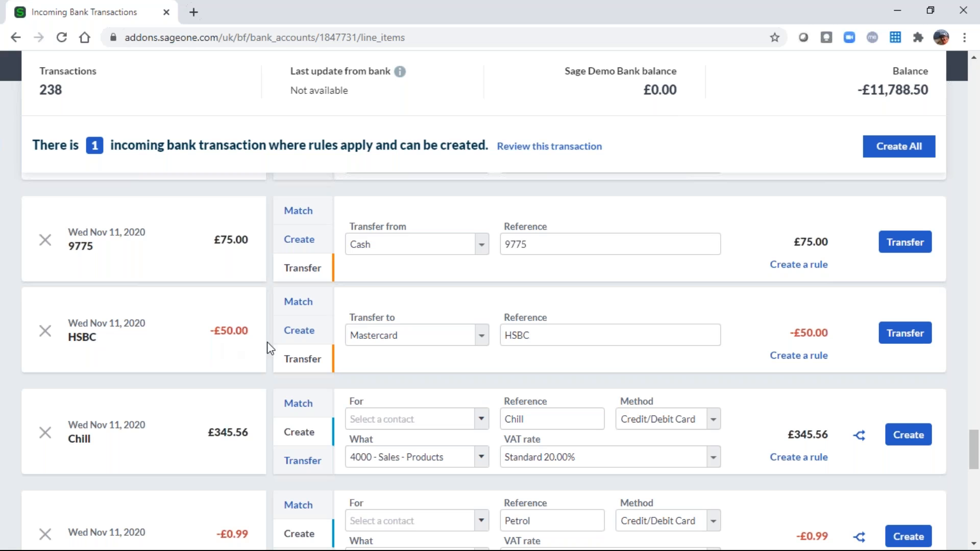
Start a bank rule from the −£50.00 HSBC transfer and name it 'Credit Card'.
{"action": "left_click", "coordinate": [800, 357]}
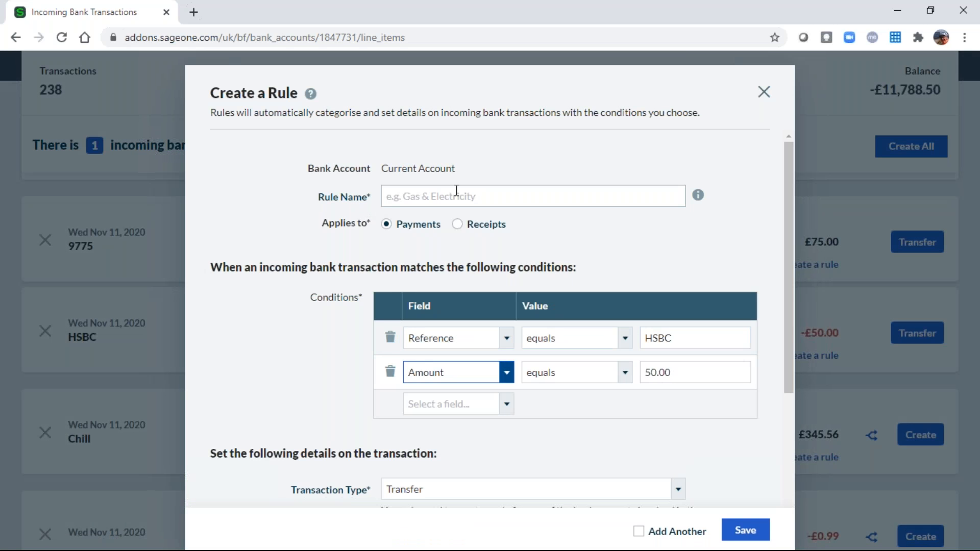
{"action": "left_click", "coordinate": [458, 192]}
{"action": "type", "text": "Crddit"}
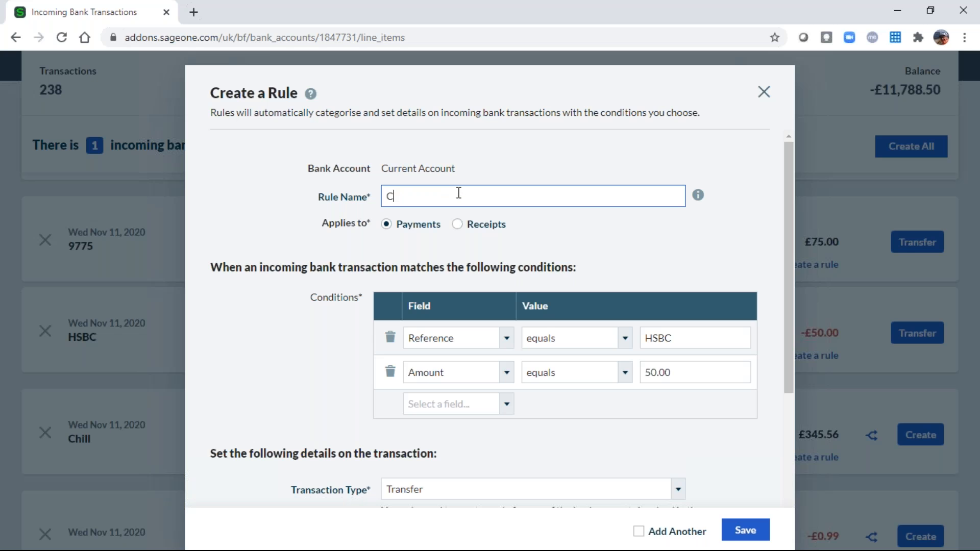
{"action": "key", "text": "BackSpace"}
{"action": "key", "text": "BackSpace"}
{"action": "key", "text": "BackSpace"}
{"action": "key", "text": "BackSpace"}
{"action": "type", "text": "edit Card"}
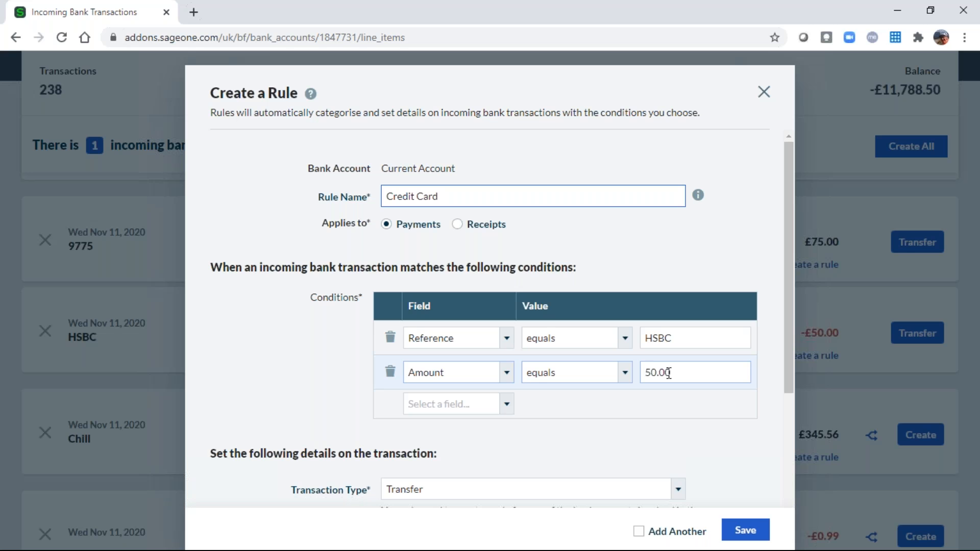
{"action": "scroll", "coordinate": [672, 407], "scroll_direction": "down", "scroll_amount": 3}
Remove the Amount condition, leaving only Reference equals HSBC, and save the Credit Card rule.
{"action": "scroll", "coordinate": [687, 394], "scroll_direction": "down", "scroll_amount": 2}
{"action": "scroll", "coordinate": [686, 394], "scroll_direction": "up", "scroll_amount": 2}
{"action": "scroll", "coordinate": [458, 363], "scroll_direction": "down", "scroll_amount": 2}
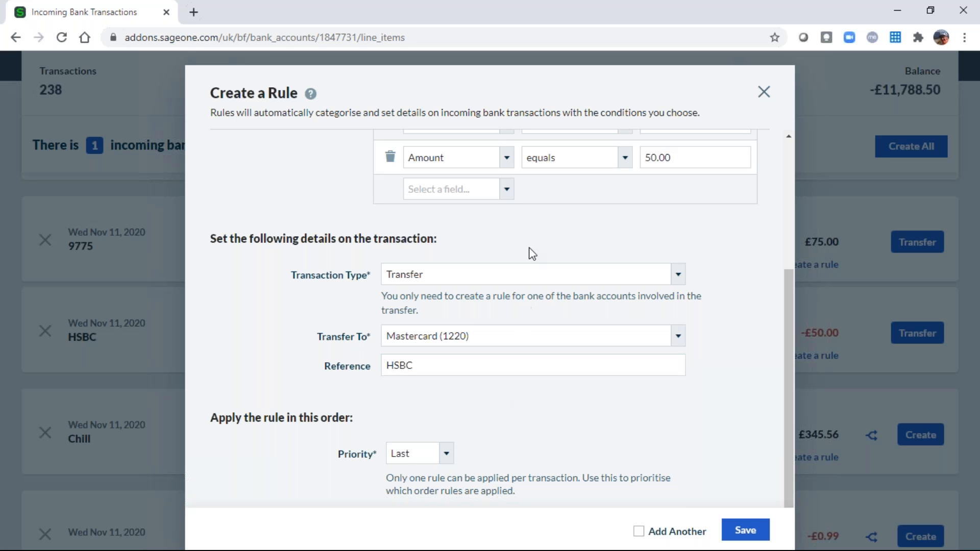
{"action": "scroll", "coordinate": [525, 307], "scroll_direction": "down", "scroll_amount": 1}
{"action": "scroll", "coordinate": [530, 252], "scroll_direction": "up", "scroll_amount": 2}
{"action": "scroll", "coordinate": [545, 279], "scroll_direction": "up", "scroll_amount": 3}
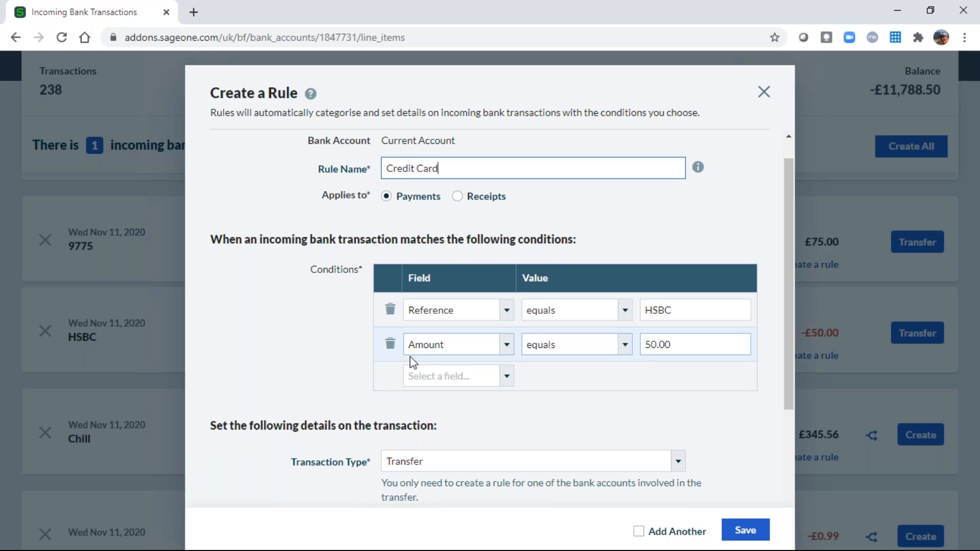
{"action": "left_click", "coordinate": [390, 344]}
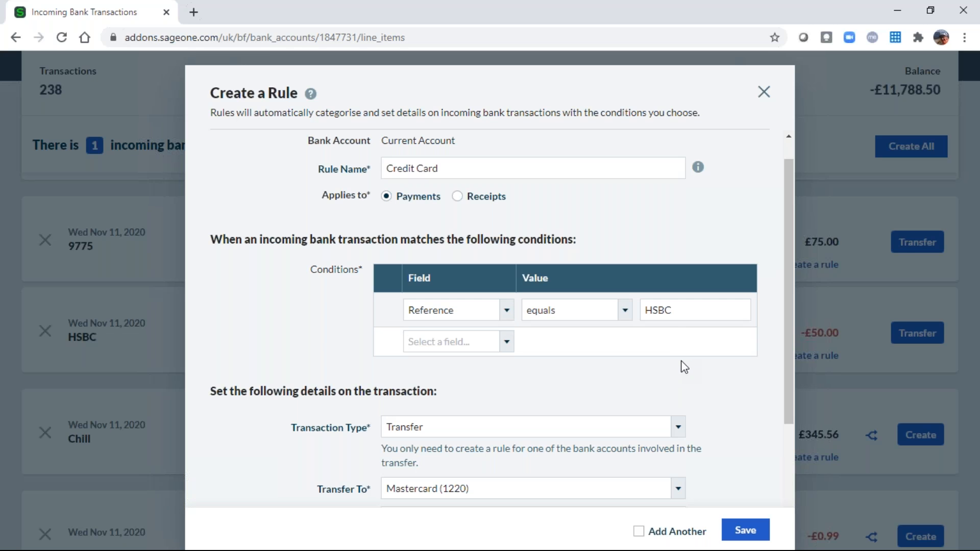
{"action": "left_click", "coordinate": [746, 532]}
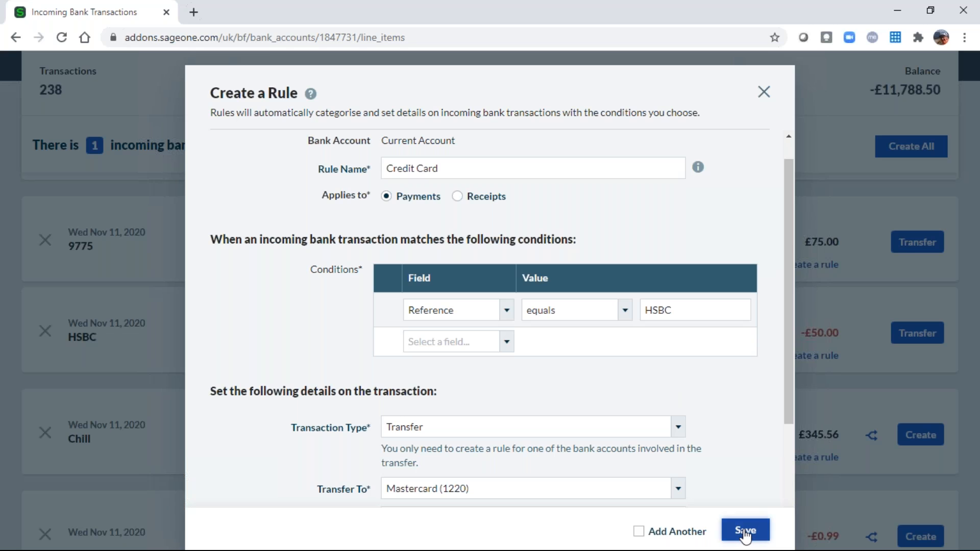
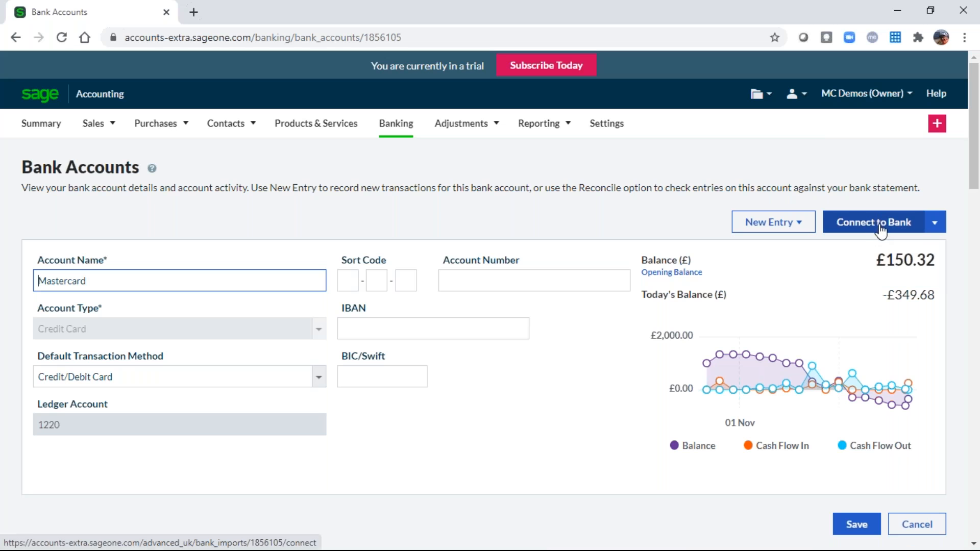
Open the Bank Reconciliation page for Mastercard (1220), with statement date 22/12/2020.
{"action": "left_click", "coordinate": [936, 223]}
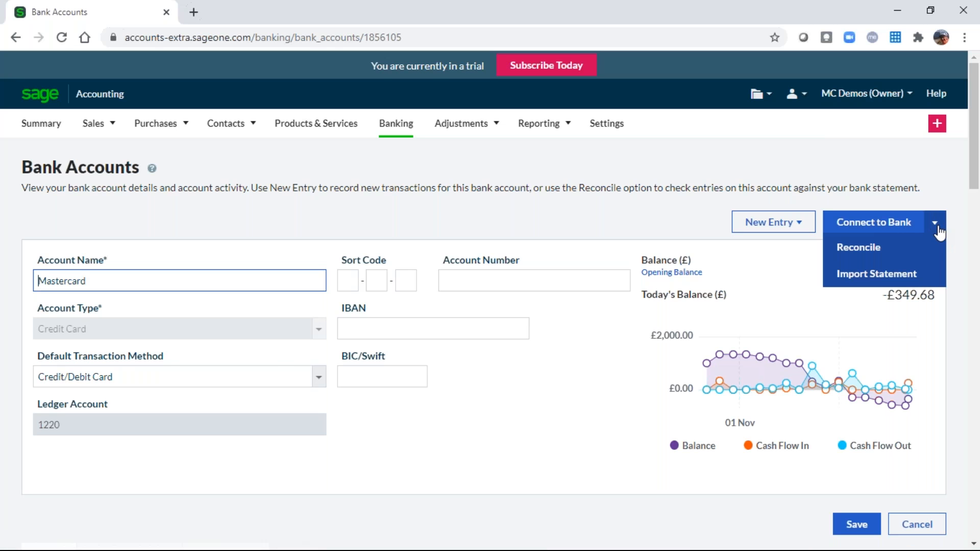
{"action": "left_click", "coordinate": [860, 250]}
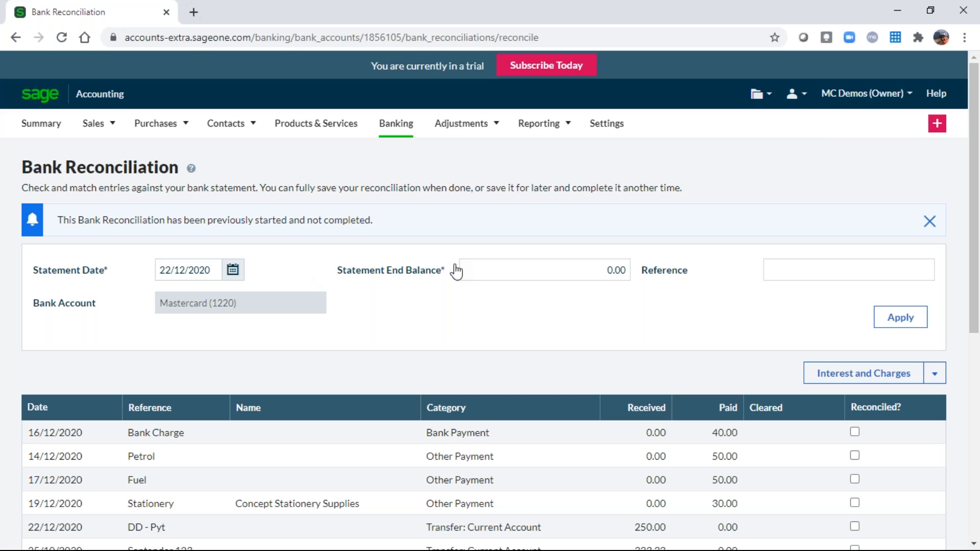
Apply statement end balance -683.01 and reference Lloyds-202012 to the reconciliation.
{"action": "left_click", "coordinate": [536, 272]}
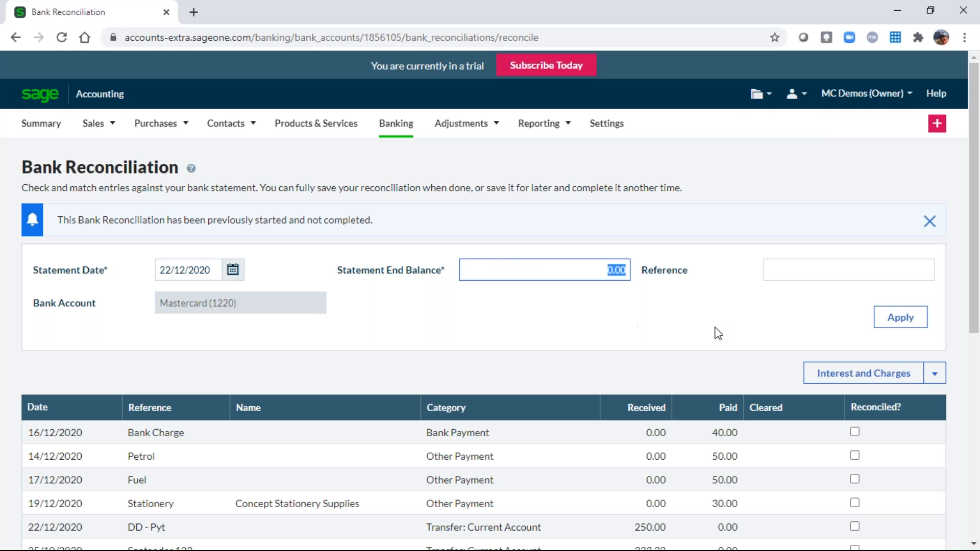
{"action": "type", "text": "-683.01"}
{"action": "key", "text": "Tab"}
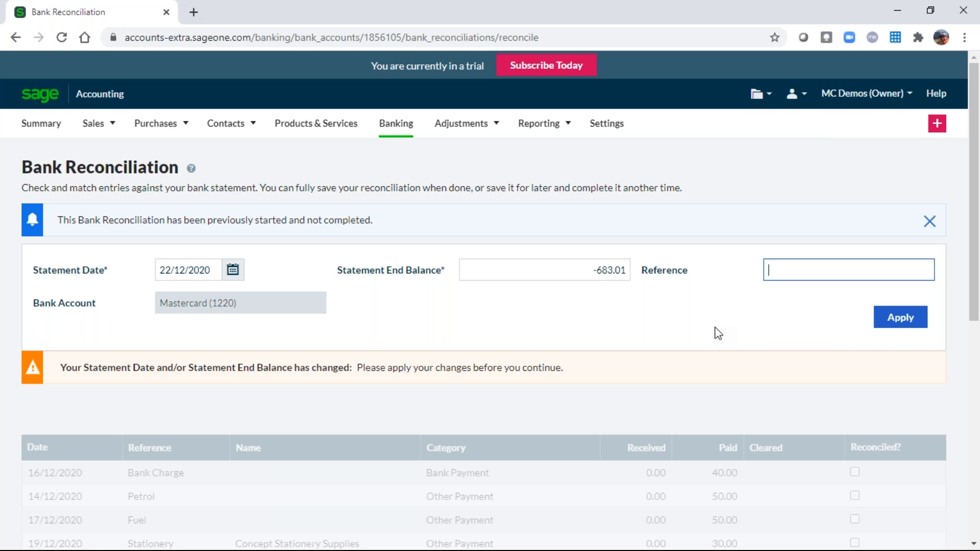
{"action": "type", "text": "Lloyds-202012"}
{"action": "left_click", "coordinate": [901, 320]}
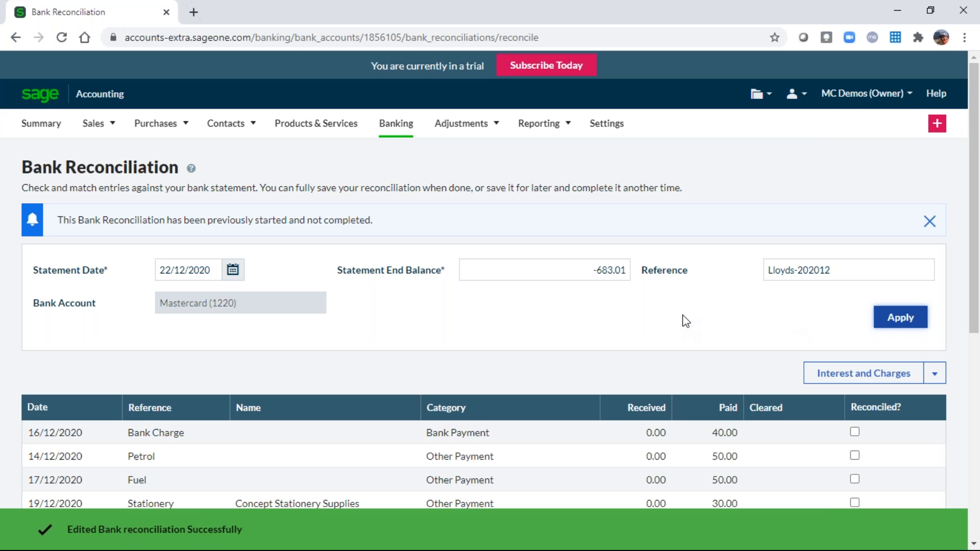
{"action": "scroll", "coordinate": [686, 320], "scroll_direction": "down", "scroll_amount": 3}
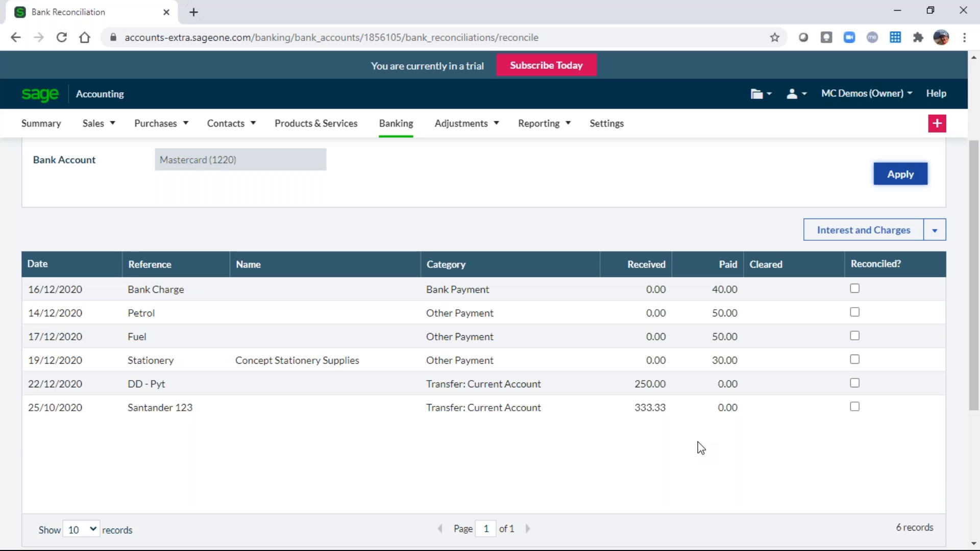
{"action": "scroll", "coordinate": [706, 448], "scroll_direction": "down", "scroll_amount": 4}
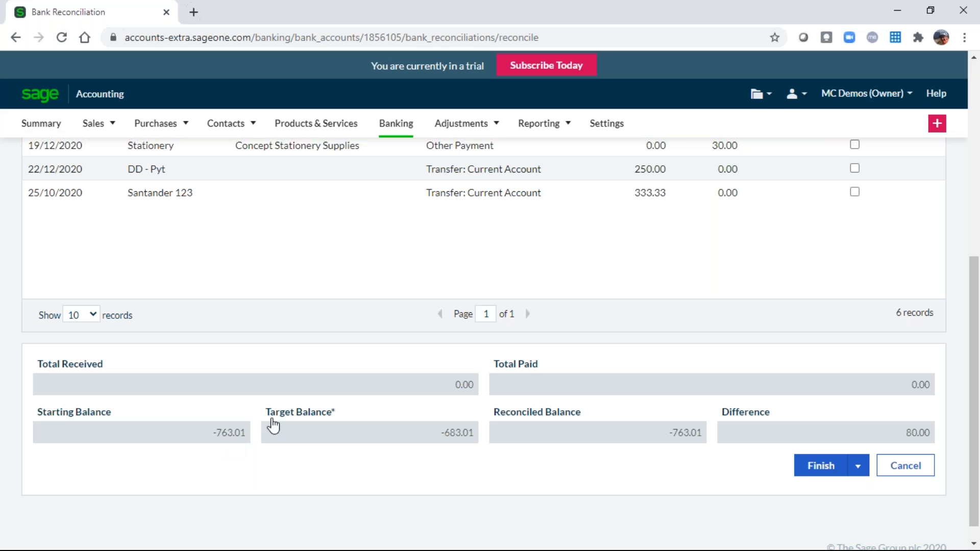
{"action": "scroll", "coordinate": [460, 334], "scroll_direction": "up", "scroll_amount": 2}
{"action": "scroll", "coordinate": [886, 406], "scroll_direction": "up", "scroll_amount": 2}
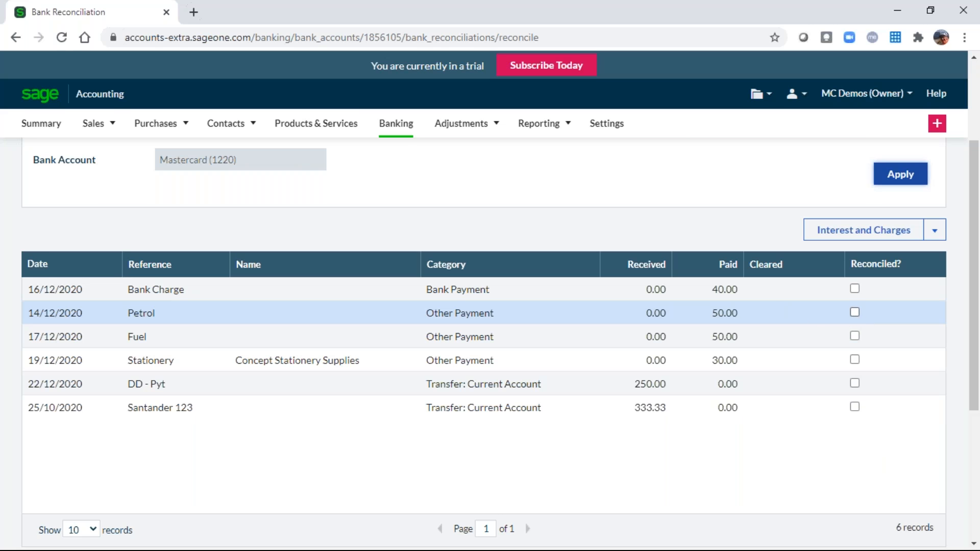
Tick Petrol, Fuel, Bank Charge, Stationery and DD - Pyt as reconciled, reaching difference 0.00.
{"action": "left_click", "coordinate": [855, 312]}
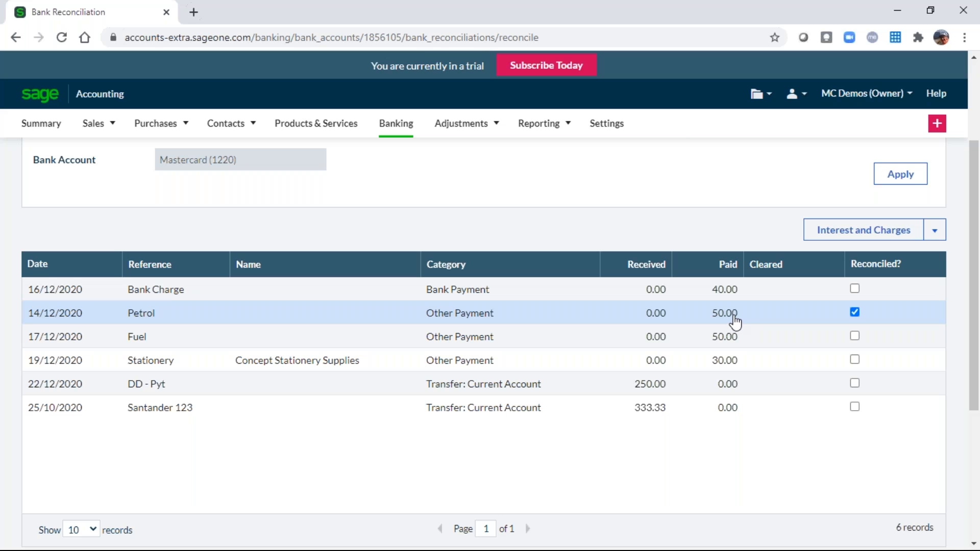
{"action": "scroll", "coordinate": [735, 321], "scroll_direction": "down", "scroll_amount": 3}
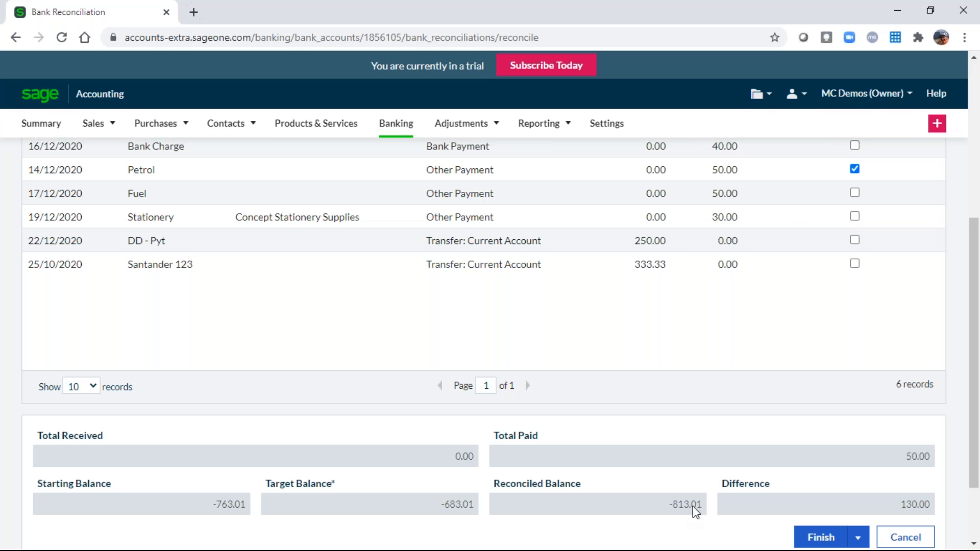
{"action": "left_click", "coordinate": [856, 193]}
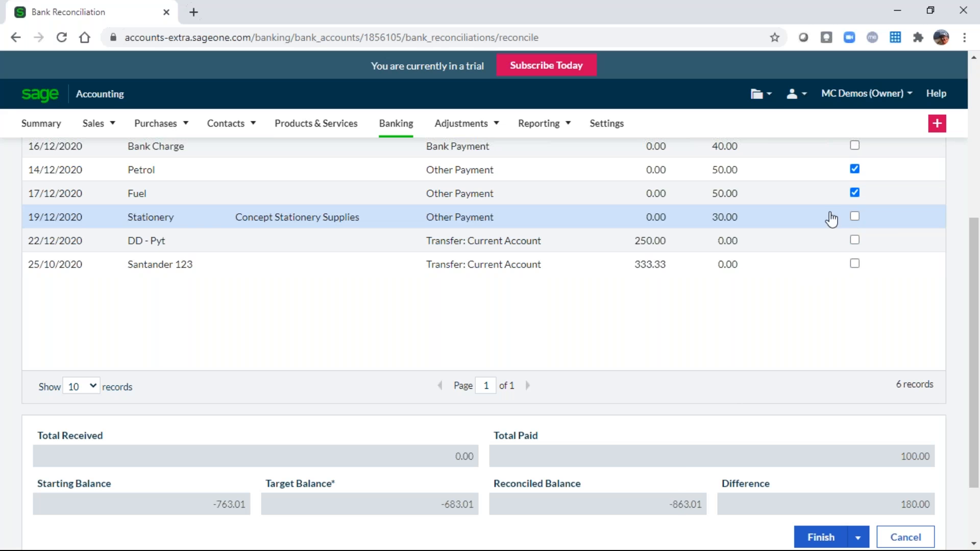
{"action": "left_click", "coordinate": [855, 146]}
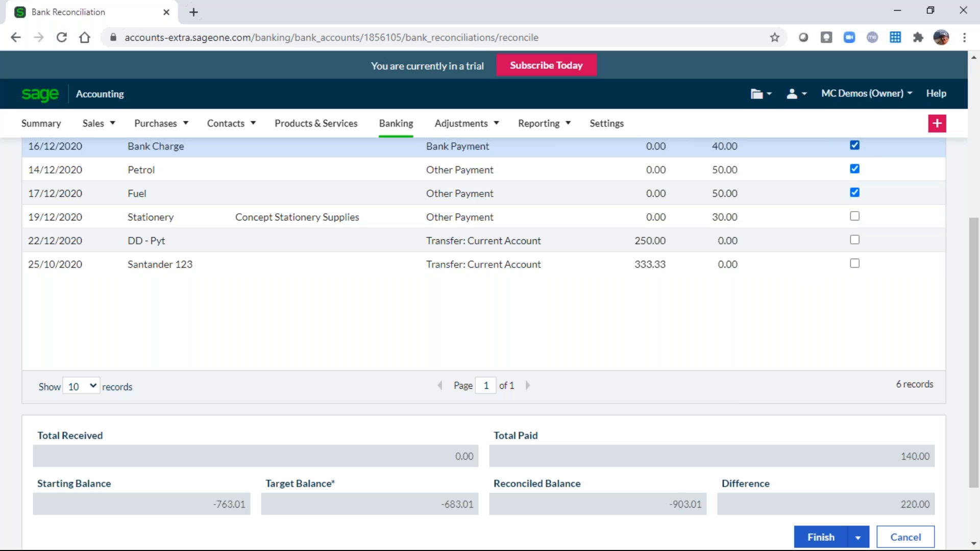
{"action": "left_click", "coordinate": [855, 217]}
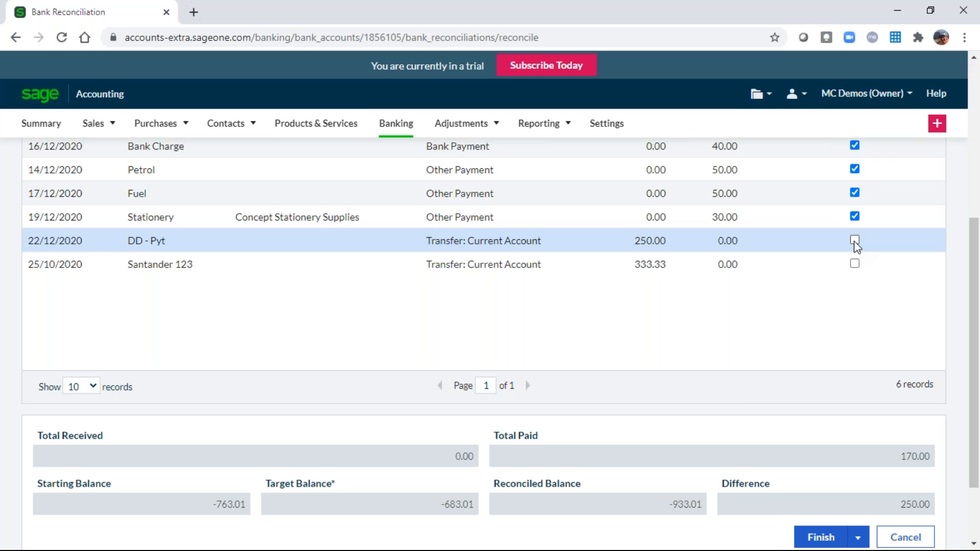
{"action": "left_click", "coordinate": [854, 240]}
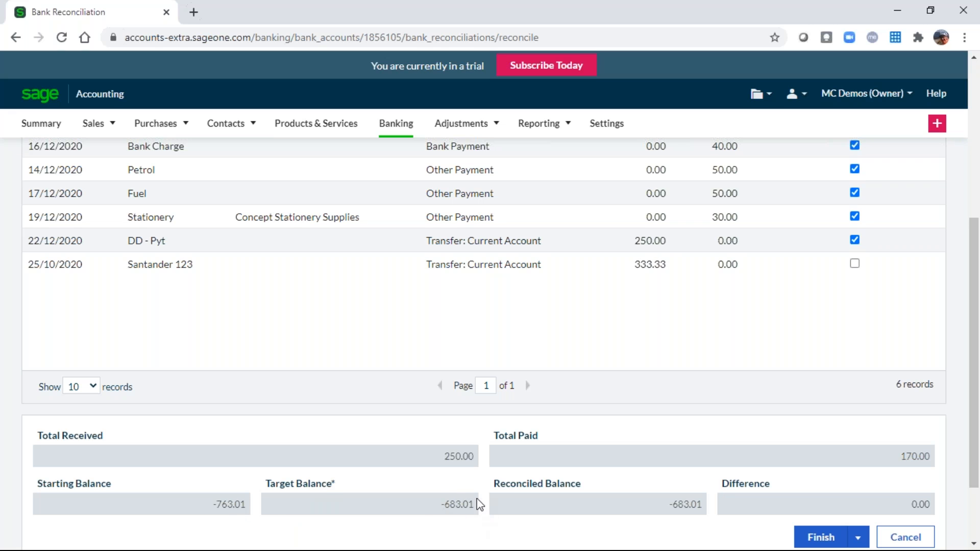
{"action": "left_click_drag", "start_coordinate": [973, 342], "coordinate": [851, 216]}
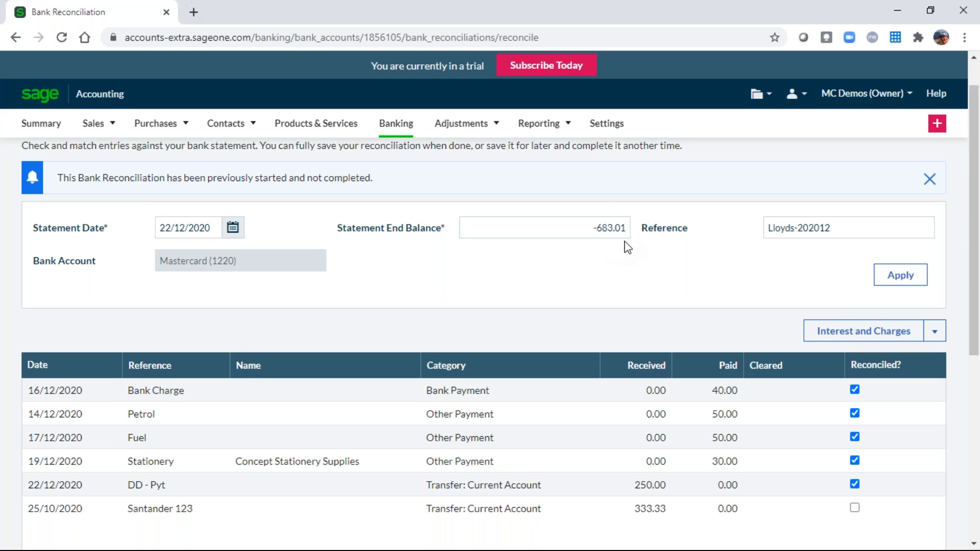
{"action": "left_click_drag", "start_coordinate": [973, 227], "coordinate": [978, 448]}
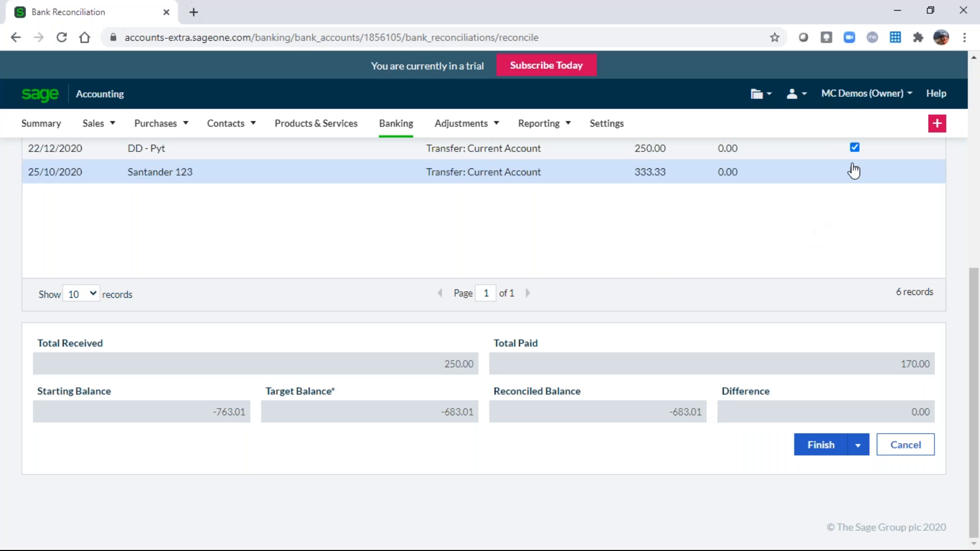
{"action": "left_click", "coordinate": [855, 147]}
{"action": "left_click", "coordinate": [855, 148]}
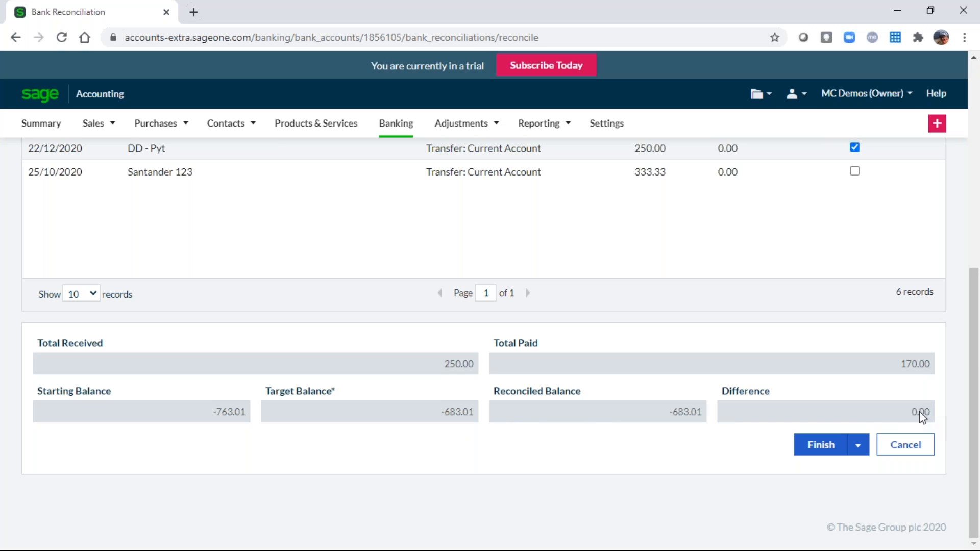
Finish the reconciliation, review the saved summary showing difference 0.00, and return to Banking.
{"action": "left_click", "coordinate": [820, 446]}
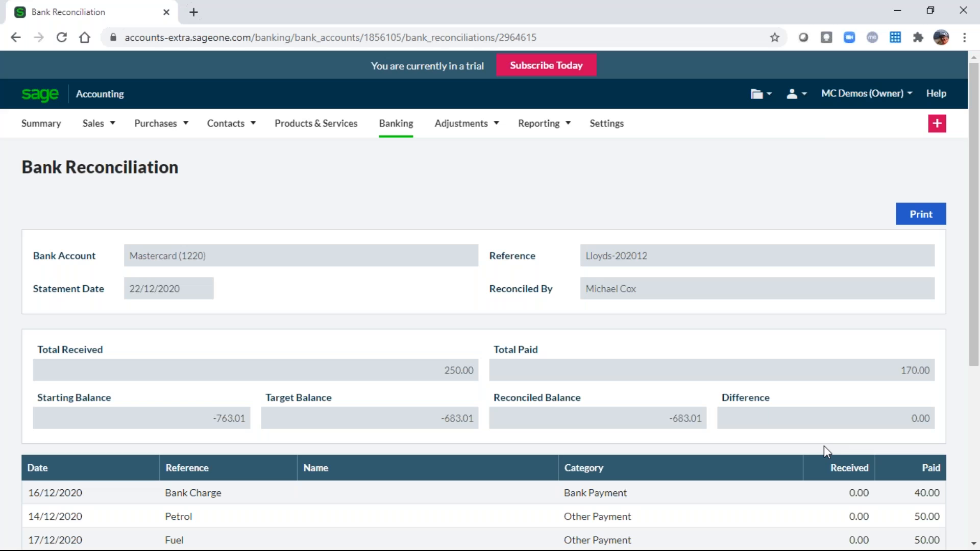
{"action": "left_click_drag", "start_coordinate": [976, 296], "coordinate": [969, 388]}
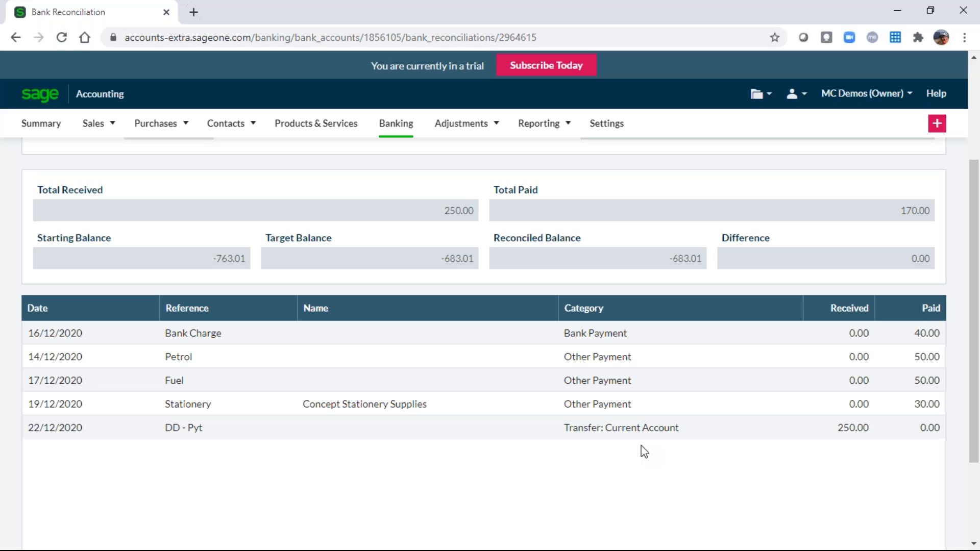
{"action": "left_click", "coordinate": [398, 131]}
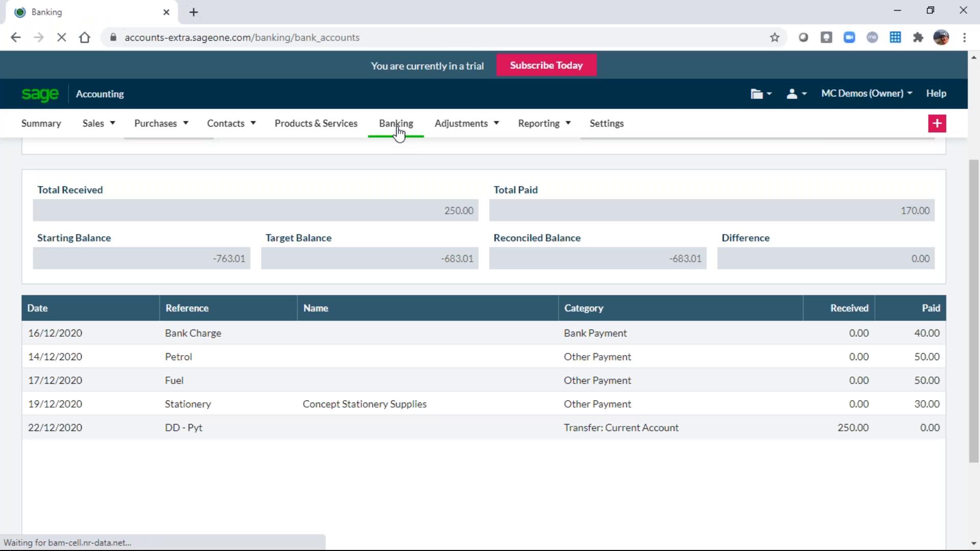
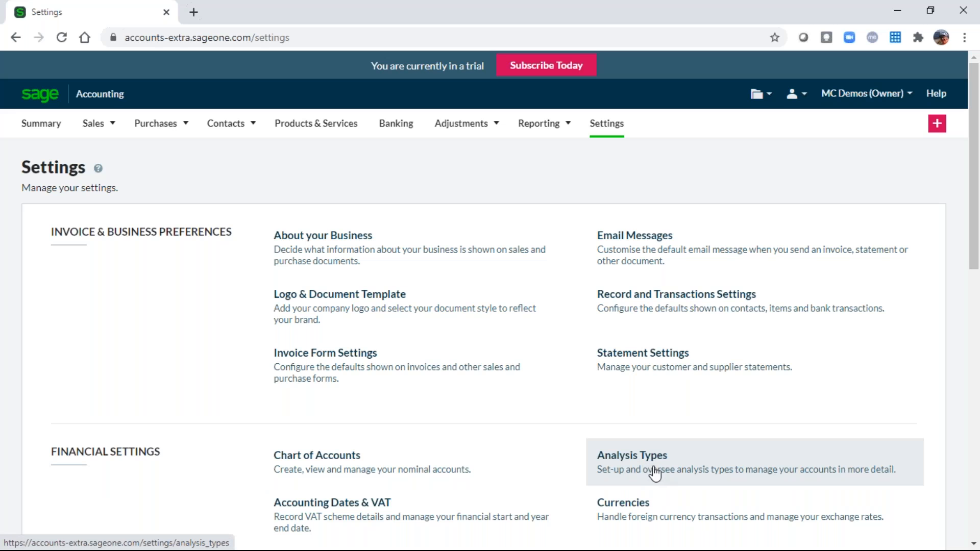
Open Analysis Types from Financial Settings to view the Department categories 01–04 and Finance.
{"action": "left_click", "coordinate": [653, 474]}
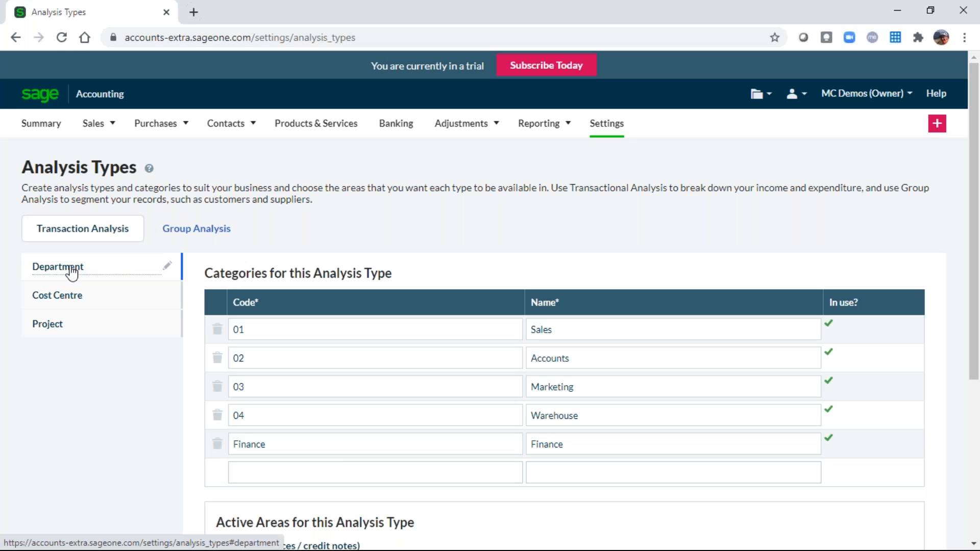
Review the Department and Cost Centre categories, then save Department as active for Sales and Bank only.
{"action": "left_click", "coordinate": [169, 268]}
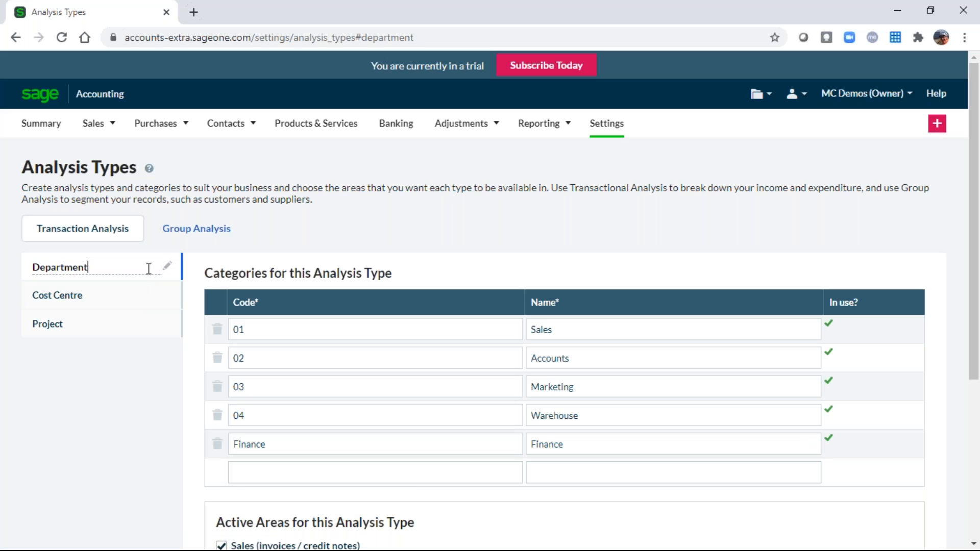
{"action": "left_click", "coordinate": [149, 288]}
{"action": "left_click", "coordinate": [150, 291]}
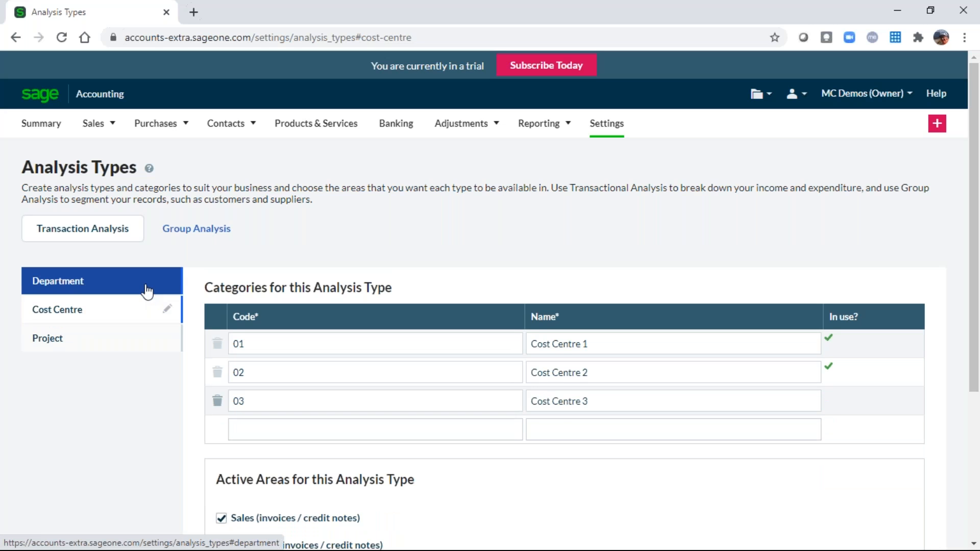
{"action": "left_click", "coordinate": [148, 289]}
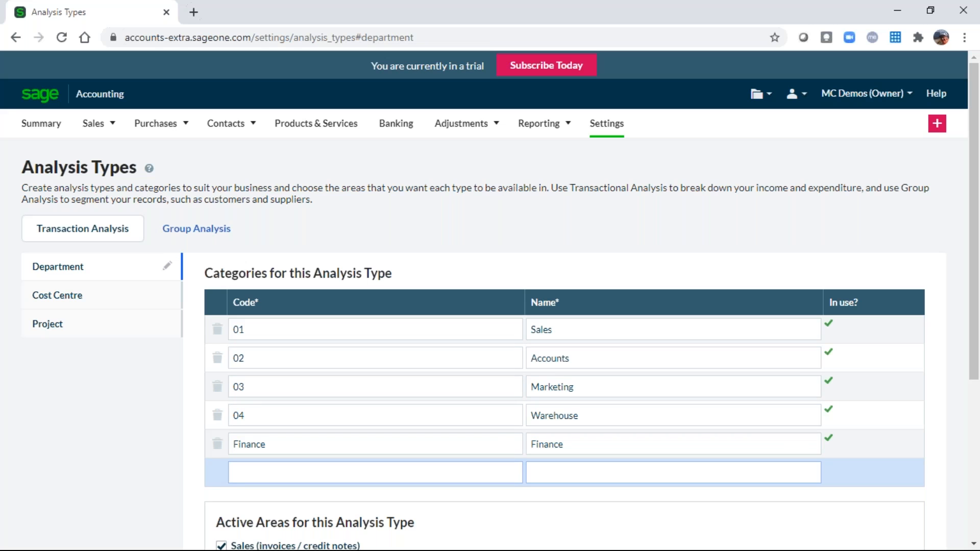
{"action": "scroll", "coordinate": [560, 494], "scroll_direction": "down", "scroll_amount": 5}
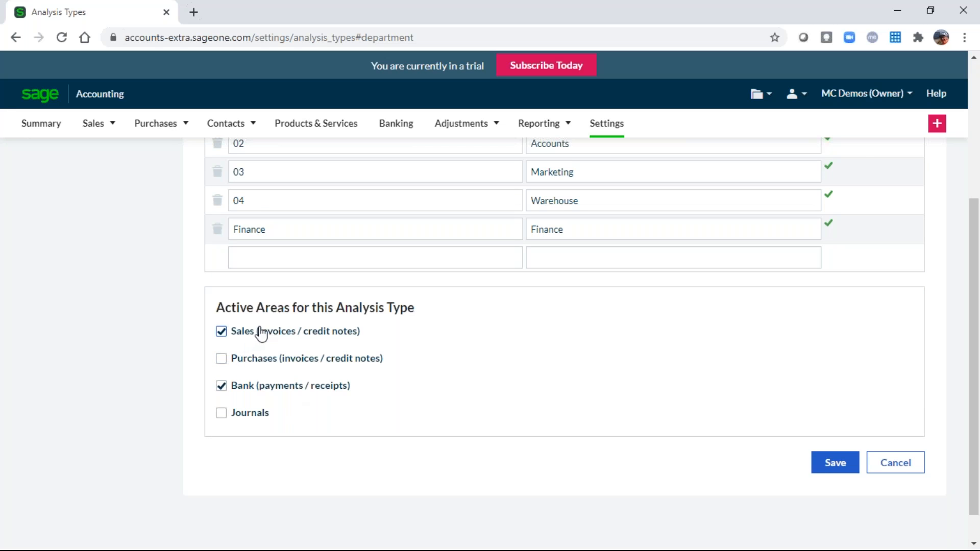
{"action": "scroll", "coordinate": [374, 373], "scroll_direction": "up", "scroll_amount": 1}
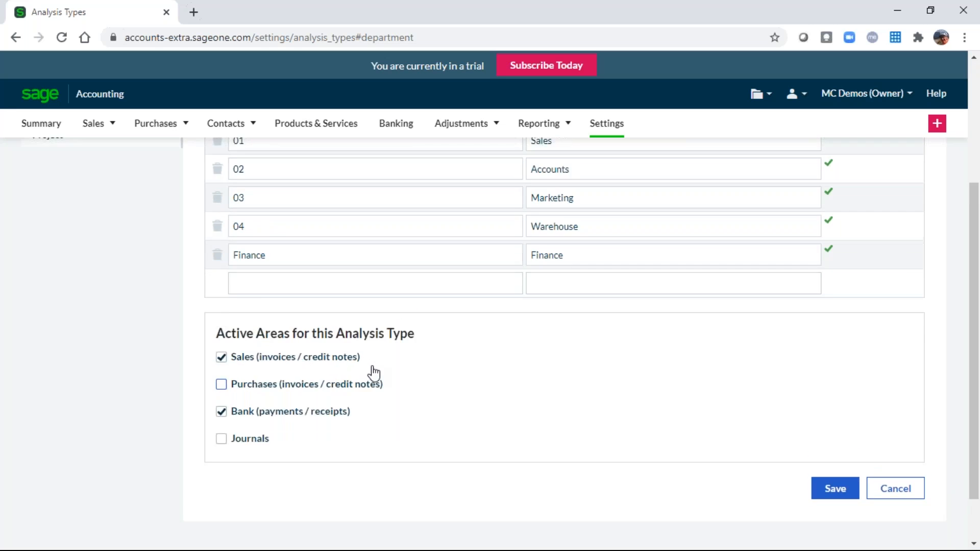
{"action": "scroll", "coordinate": [375, 373], "scroll_direction": "up", "scroll_amount": 4}
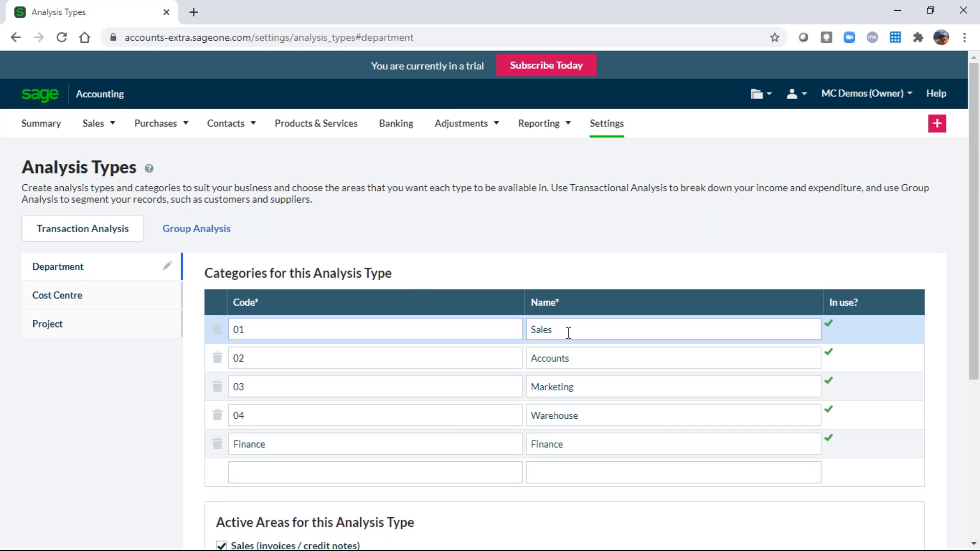
{"action": "scroll", "coordinate": [576, 468], "scroll_direction": "down", "scroll_amount": 4}
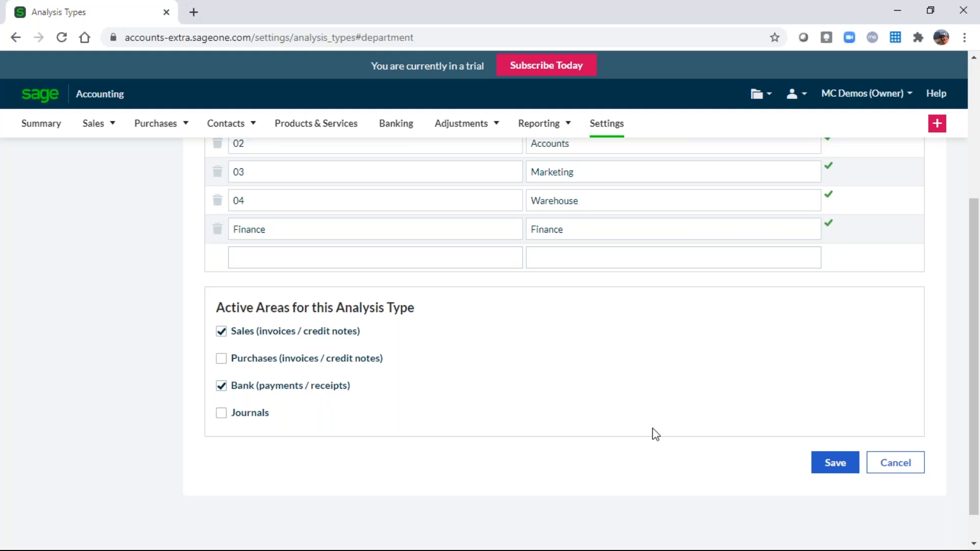
{"action": "left_click", "coordinate": [835, 464]}
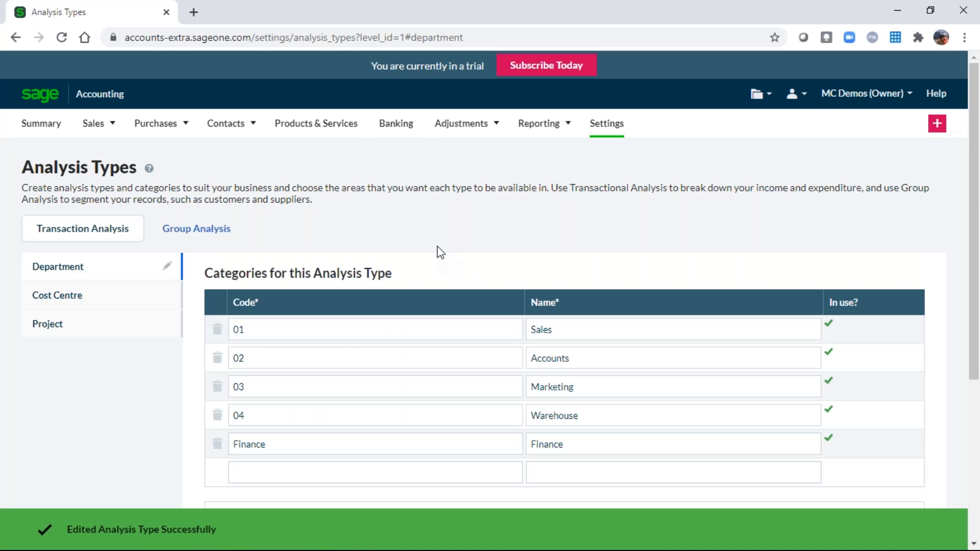
{"action": "left_click", "coordinate": [397, 131]}
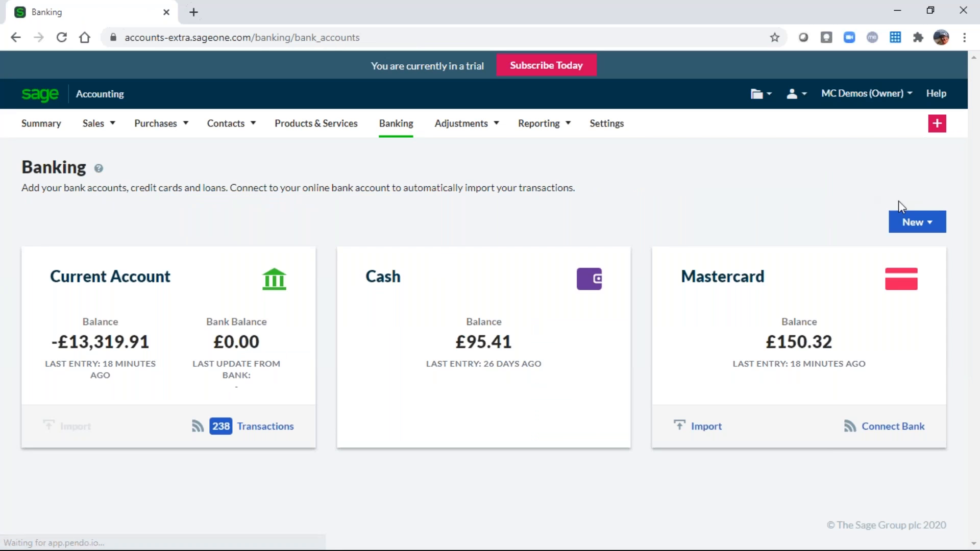
Start an other payment from the 1200 Current Account with reference Petrol for £50.
{"action": "left_click", "coordinate": [918, 222]}
{"action": "left_click", "coordinate": [919, 251]}
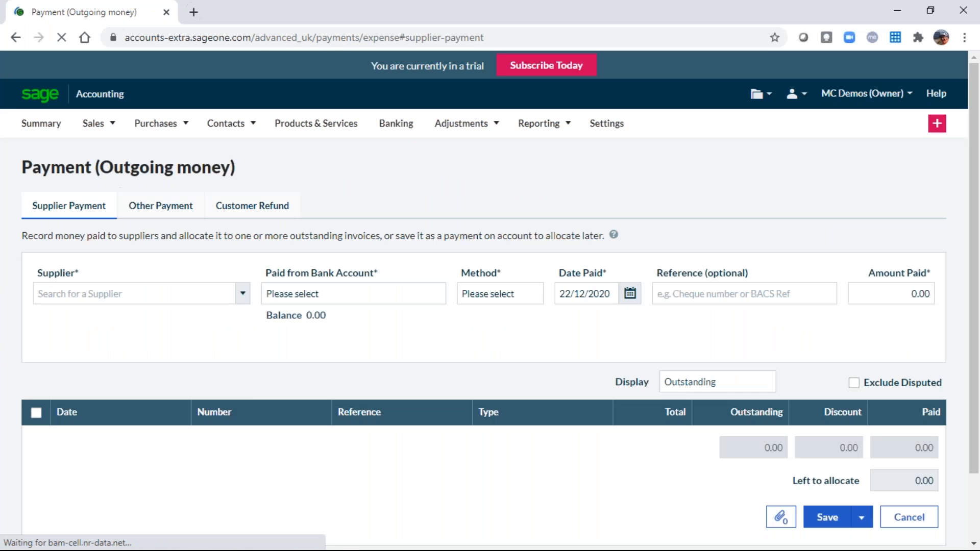
{"action": "left_click", "coordinate": [158, 213]}
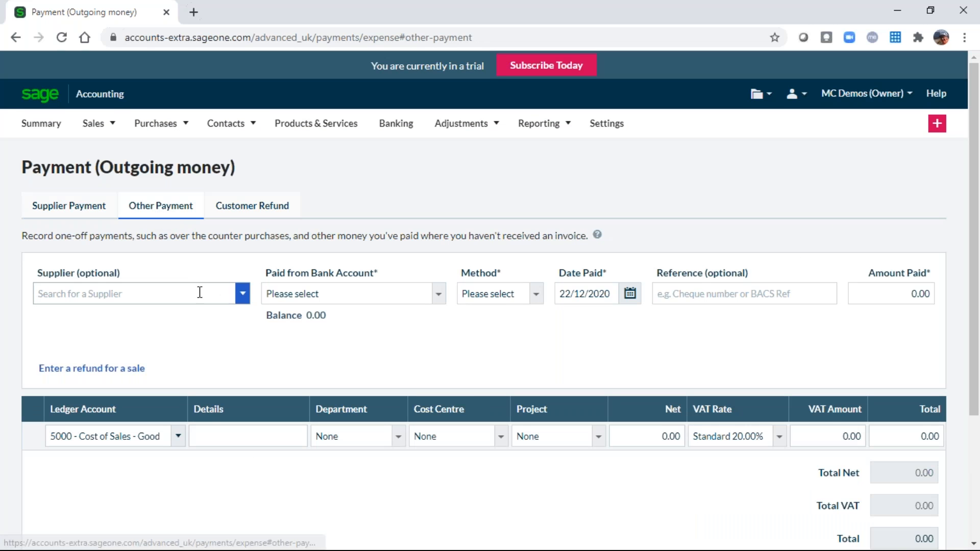
{"action": "left_click", "coordinate": [439, 301]}
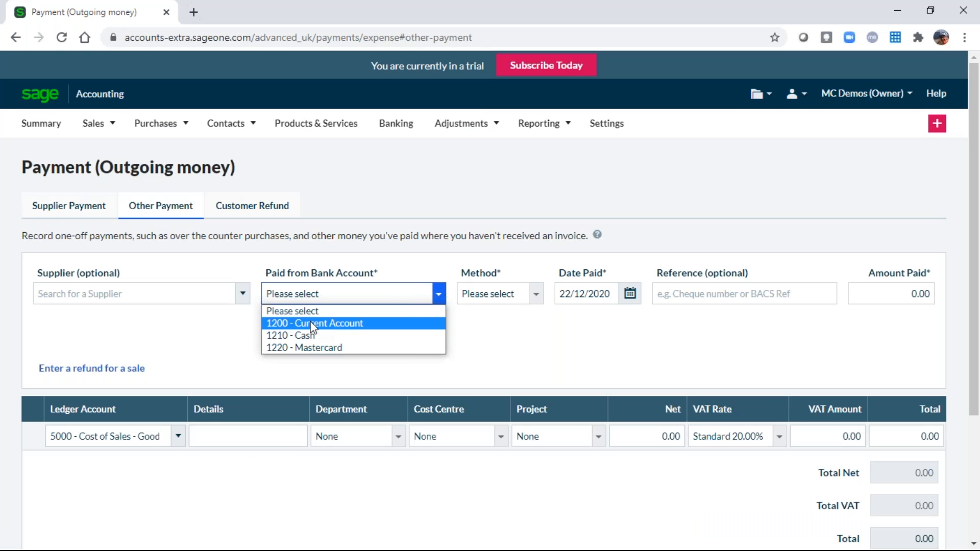
{"action": "left_click", "coordinate": [388, 321]}
{"action": "left_click", "coordinate": [695, 290]}
{"action": "type", "text": "Petrol"}
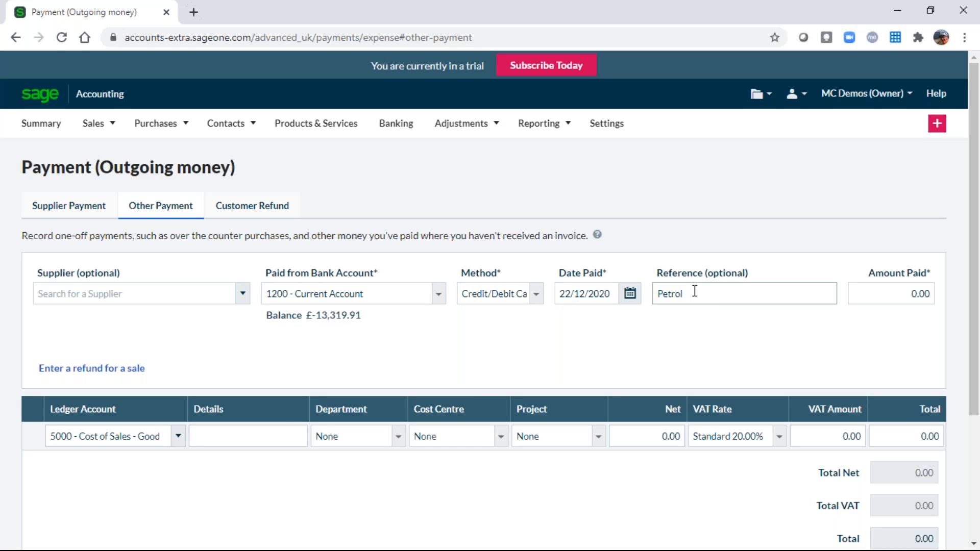
{"action": "key", "text": "Tab"}
{"action": "type", "text": "50"}
{"action": "key", "text": "Tab"}
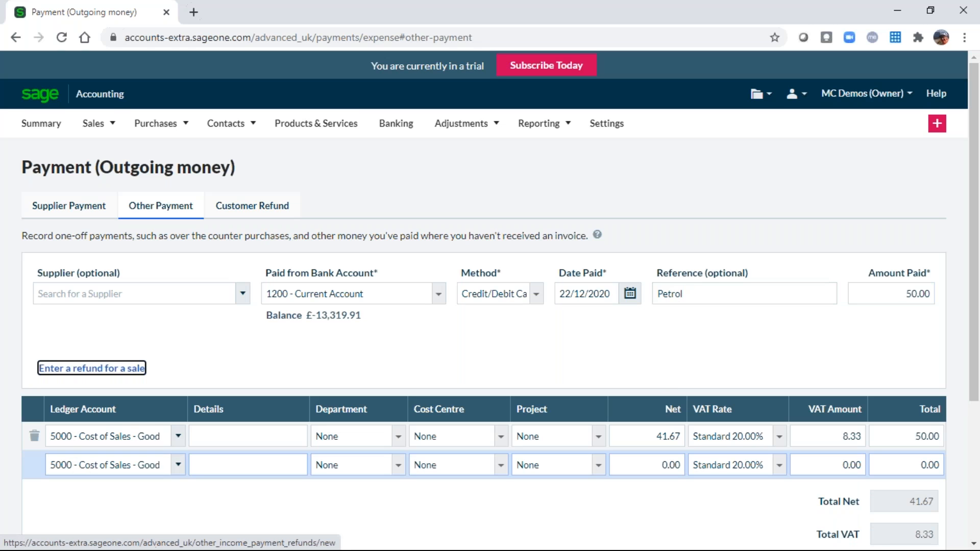
Code the line to 7300 Vehicle Fuel with description Petrol and department (01) Sales, then save.
{"action": "left_click", "coordinate": [75, 437]}
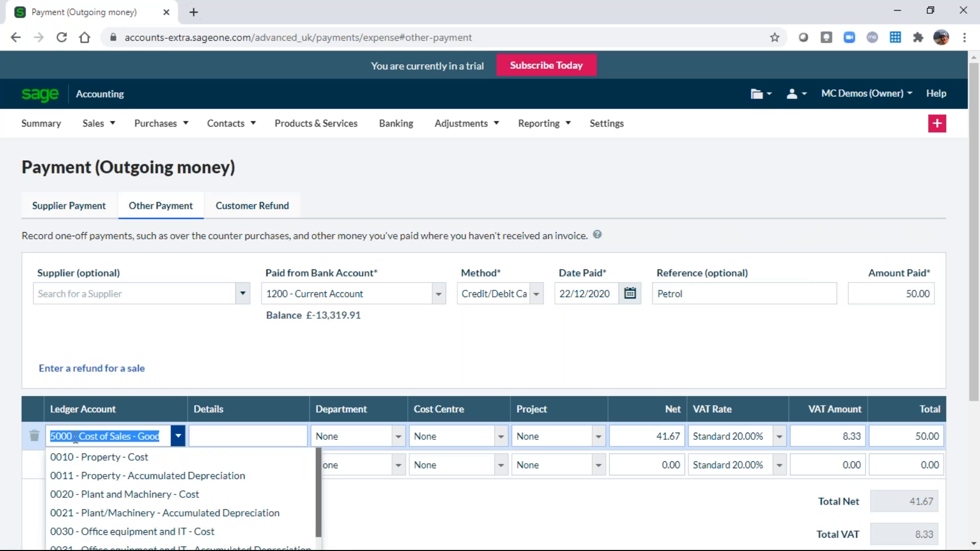
{"action": "type", "text": "7300"}
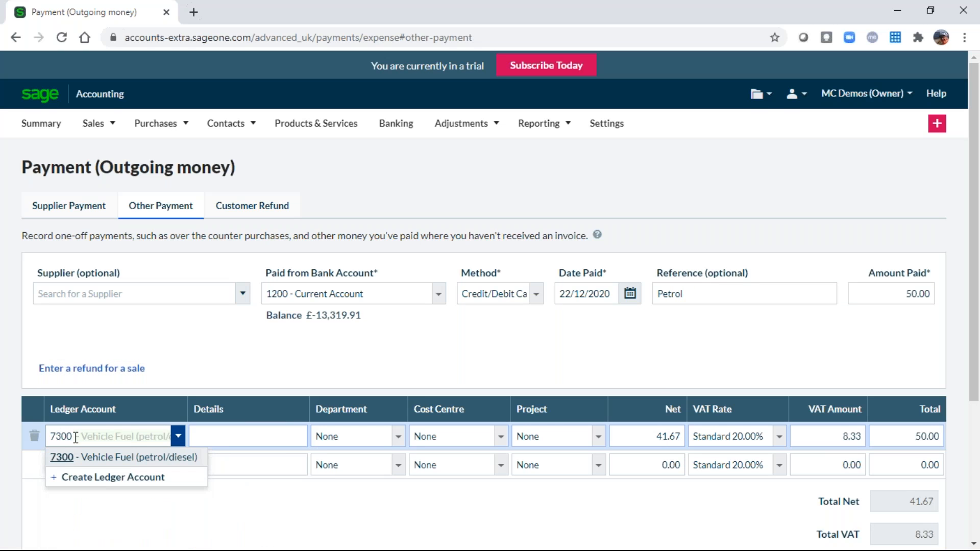
{"action": "left_click", "coordinate": [58, 471]}
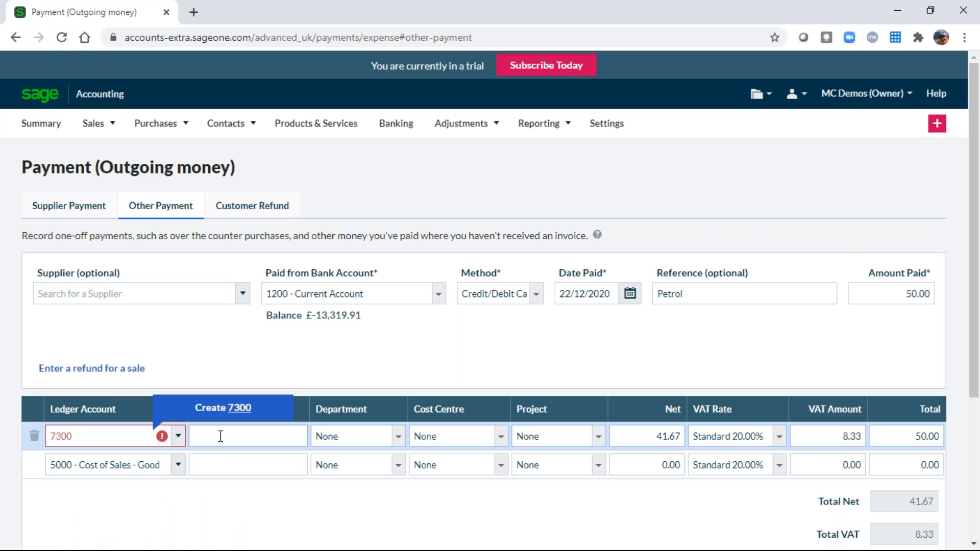
{"action": "left_click", "coordinate": [62, 442]}
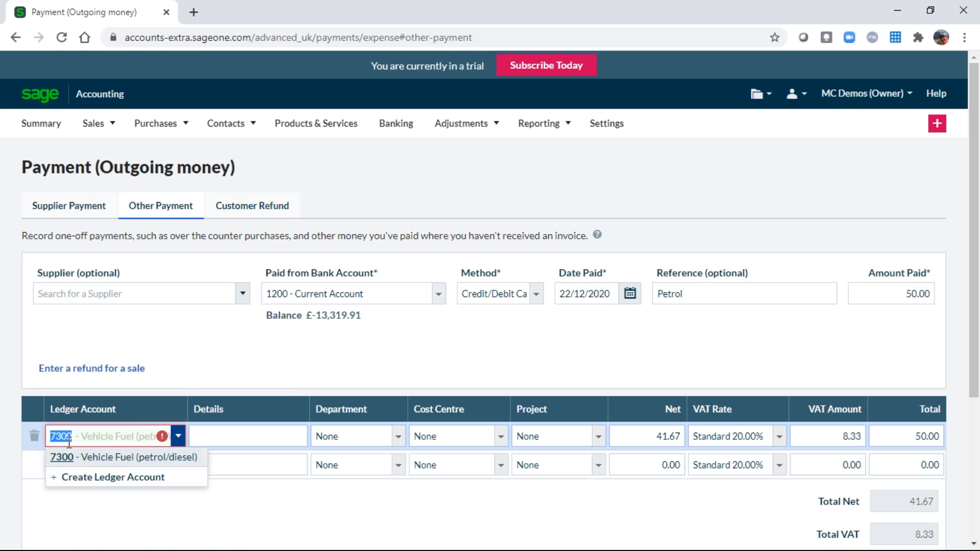
{"action": "left_click", "coordinate": [70, 457]}
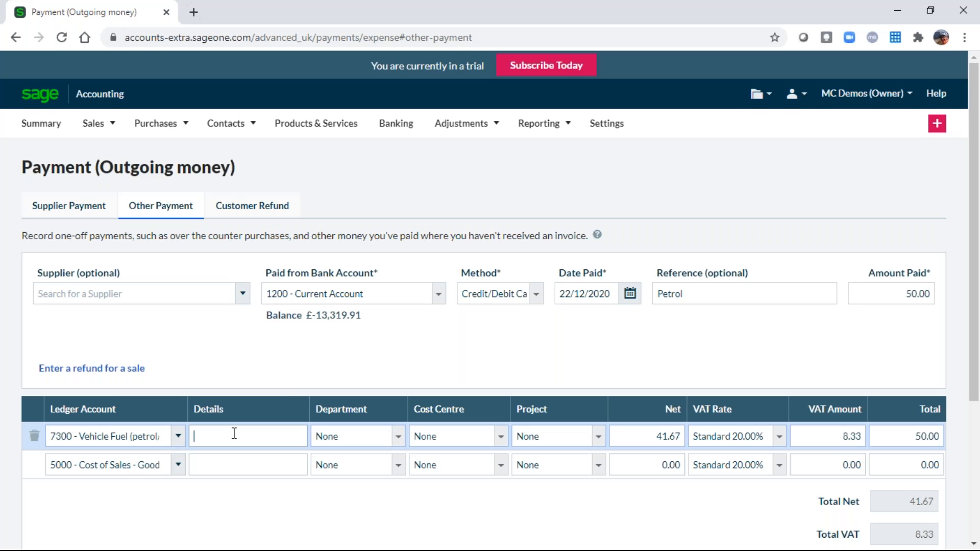
{"action": "type", "text": "Petrol"}
{"action": "key", "text": "Tab"}
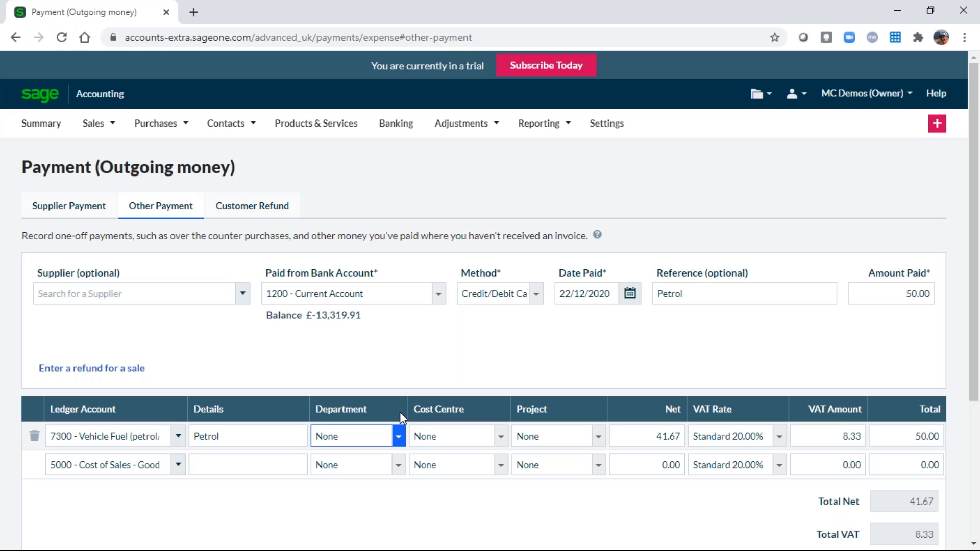
{"action": "left_click", "coordinate": [400, 438]}
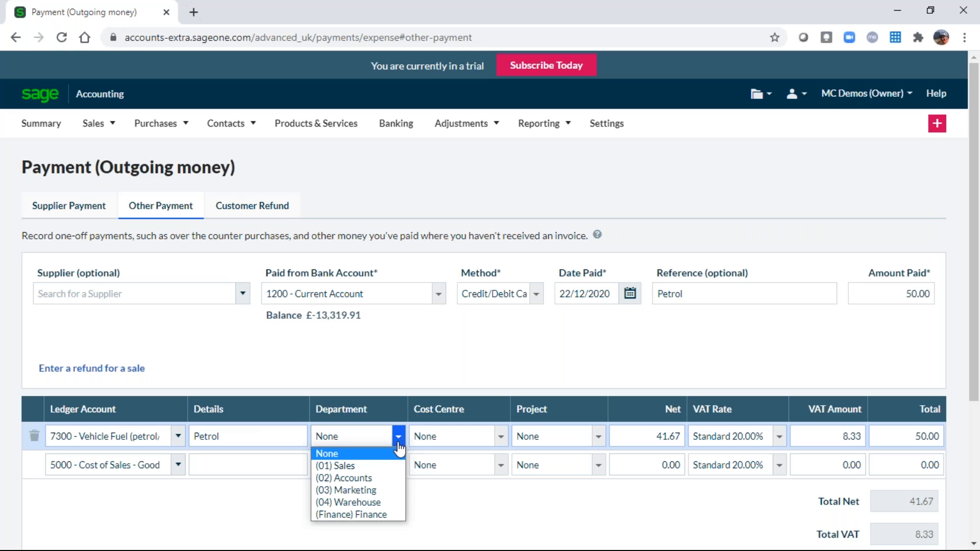
{"action": "left_click", "coordinate": [344, 466]}
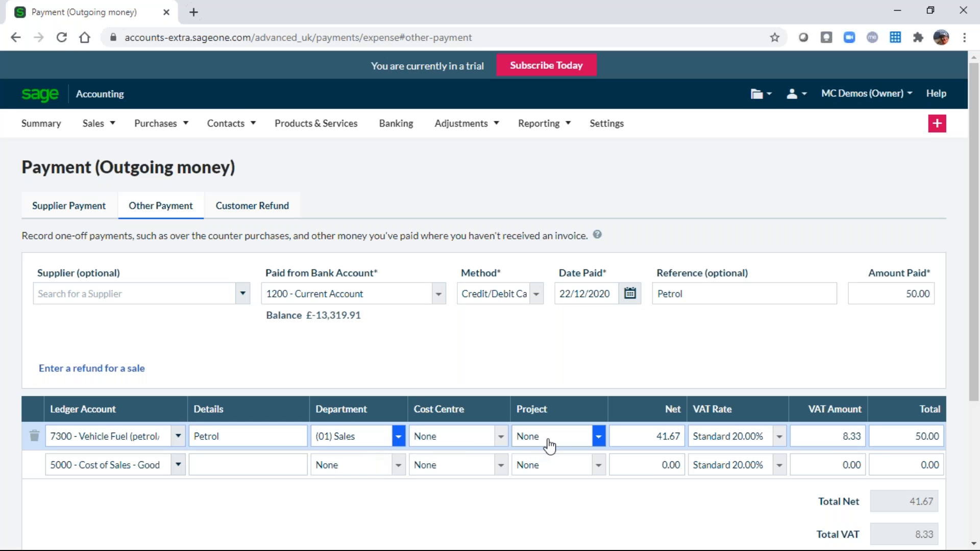
{"action": "scroll", "coordinate": [549, 449], "scroll_direction": "down", "scroll_amount": 3}
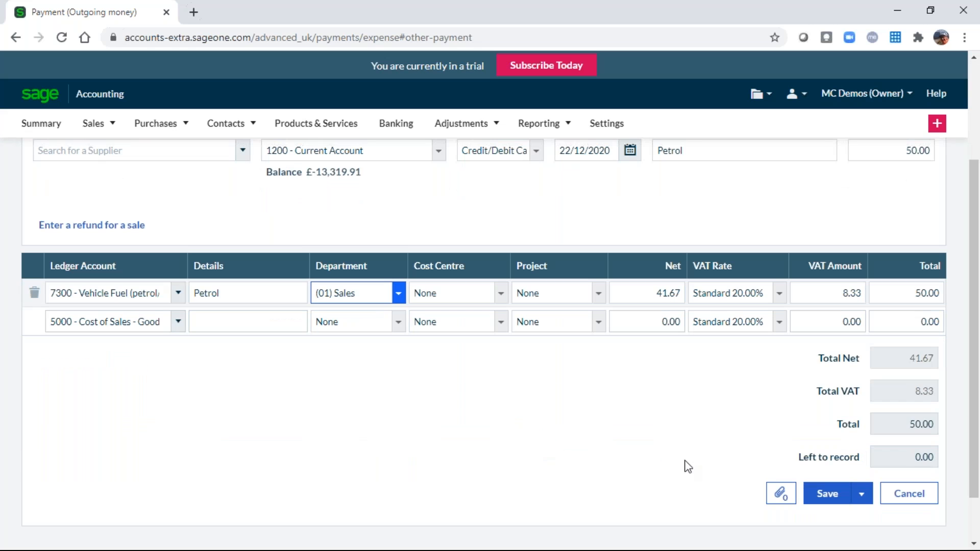
{"action": "left_click", "coordinate": [828, 494]}
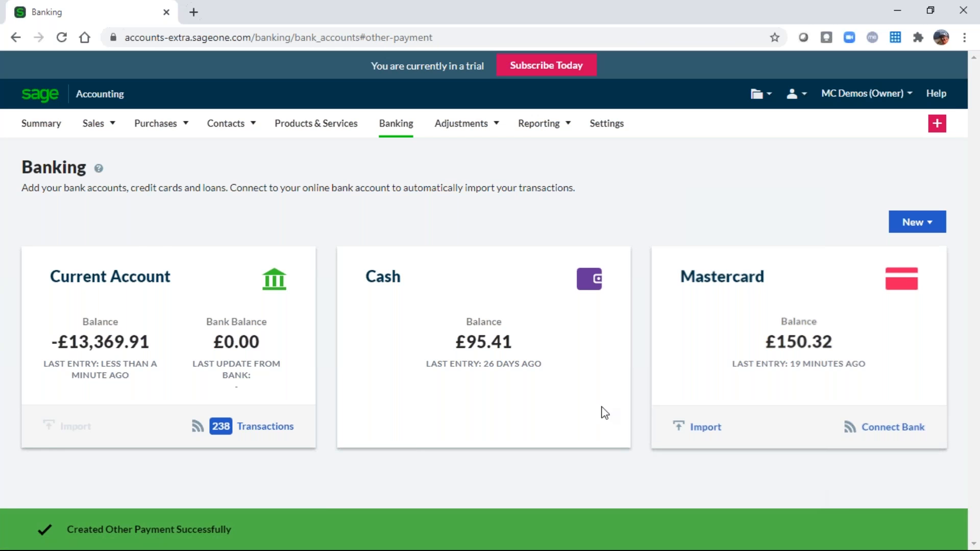
Start a new sales invoice for A1 Design Services with an Annual Service Charge line.
{"action": "left_click", "coordinate": [94, 124]}
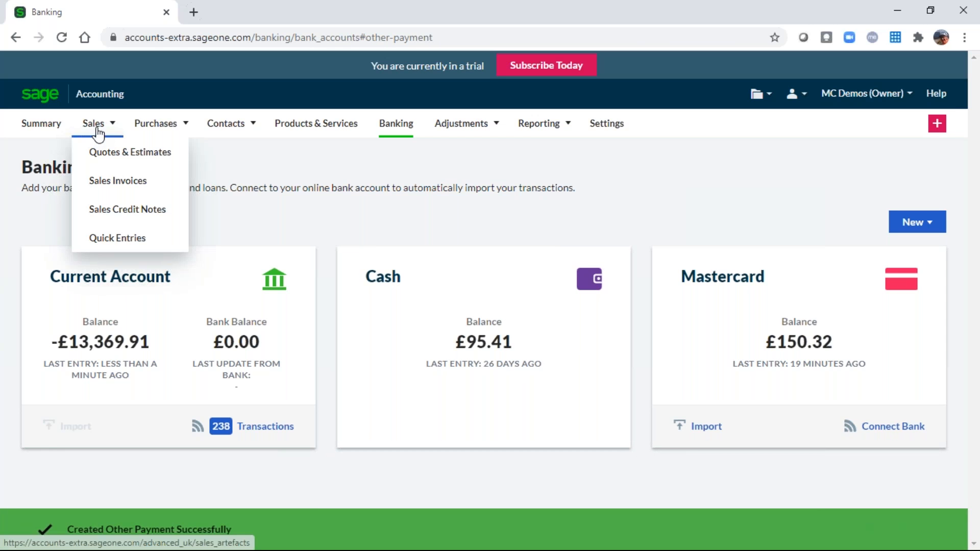
{"action": "left_click", "coordinate": [117, 190]}
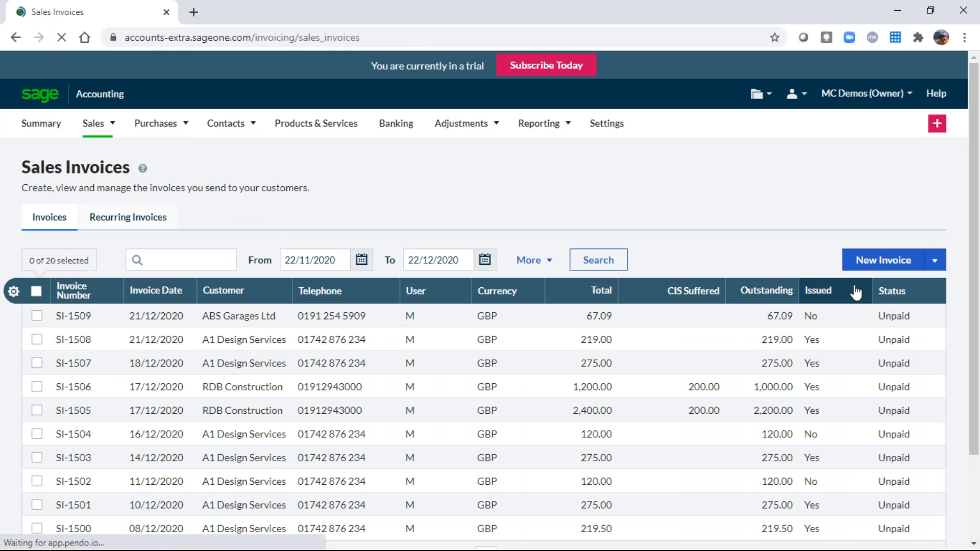
{"action": "left_click", "coordinate": [884, 260]}
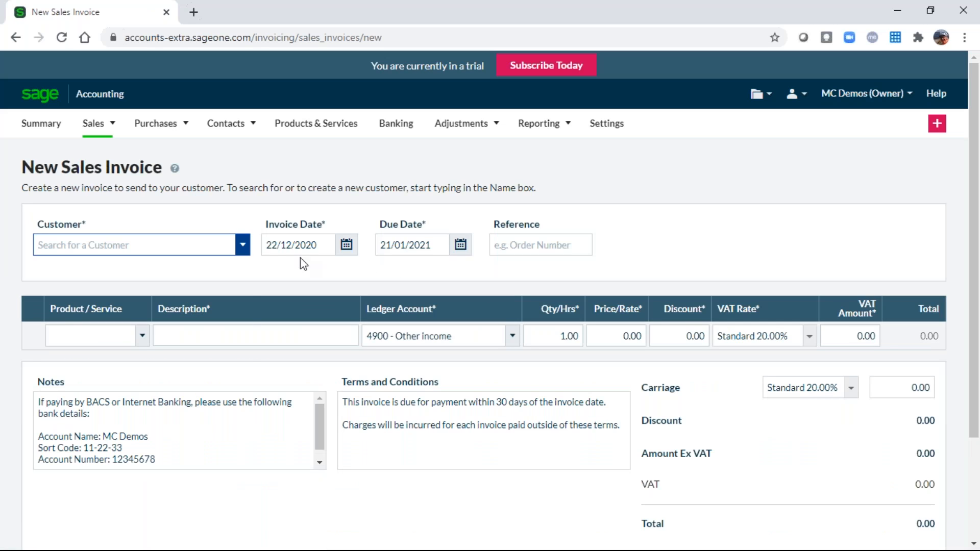
{"action": "left_click", "coordinate": [243, 246]}
{"action": "left_click", "coordinate": [105, 270]}
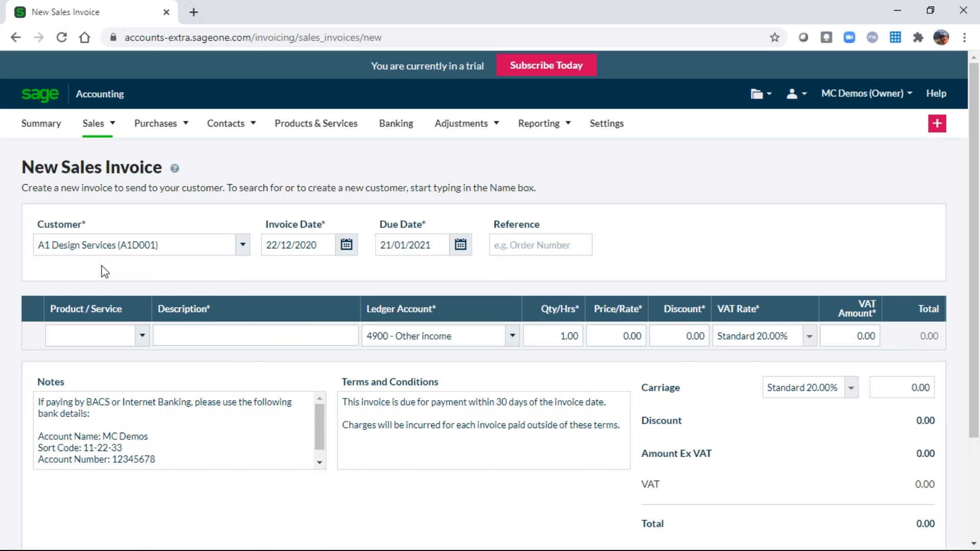
{"action": "left_click", "coordinate": [142, 364]}
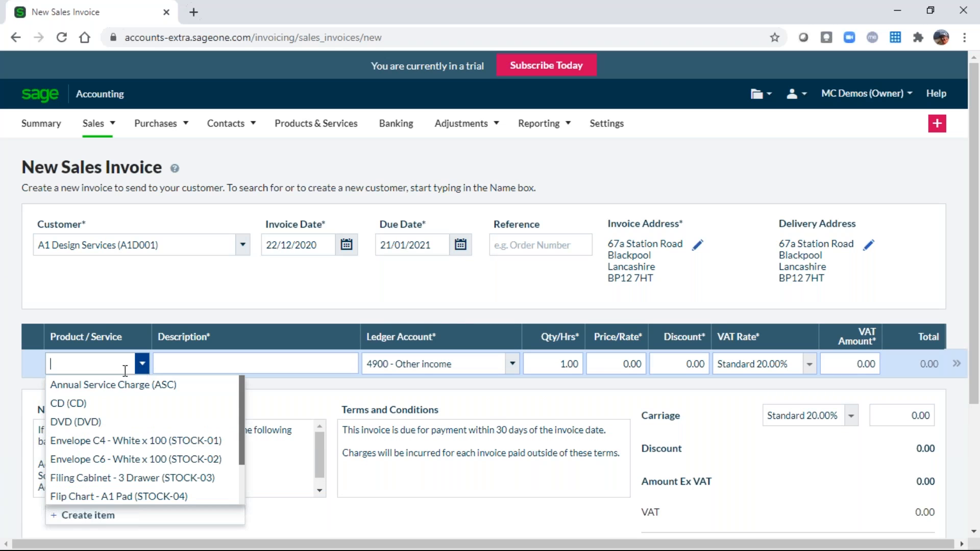
{"action": "left_click", "coordinate": [109, 386]}
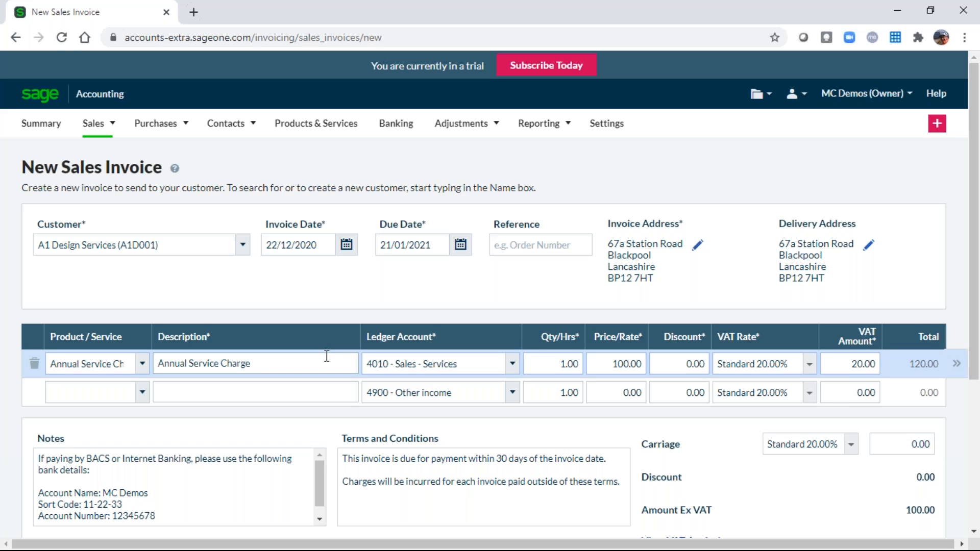
Assign the invoice line to the (01) Sales department and save the £120 invoice.
{"action": "left_click", "coordinate": [958, 365]}
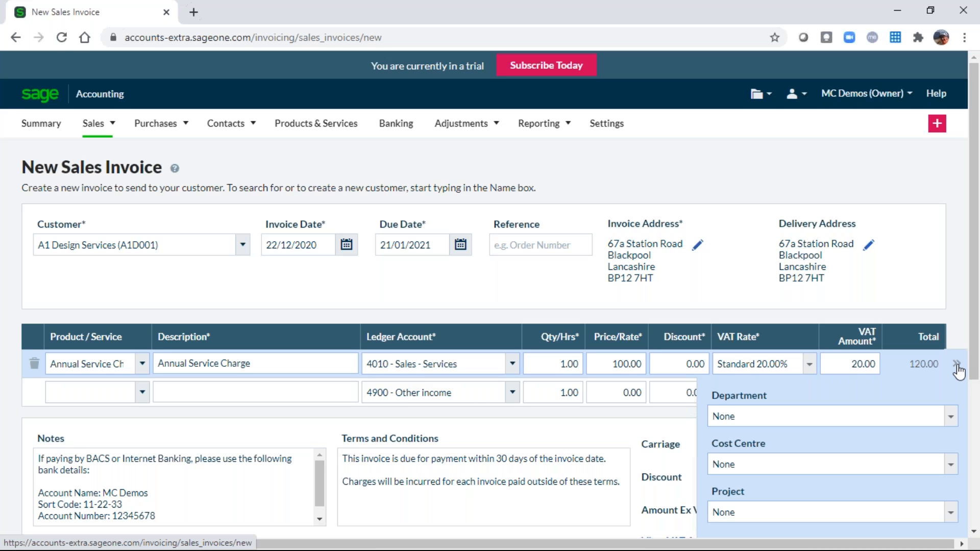
{"action": "left_click", "coordinate": [923, 418]}
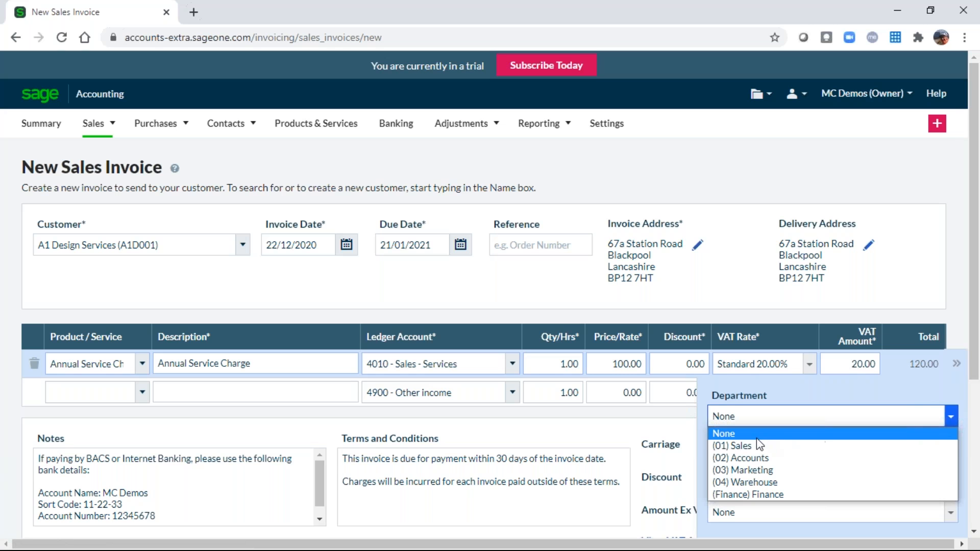
{"action": "left_click", "coordinate": [746, 446]}
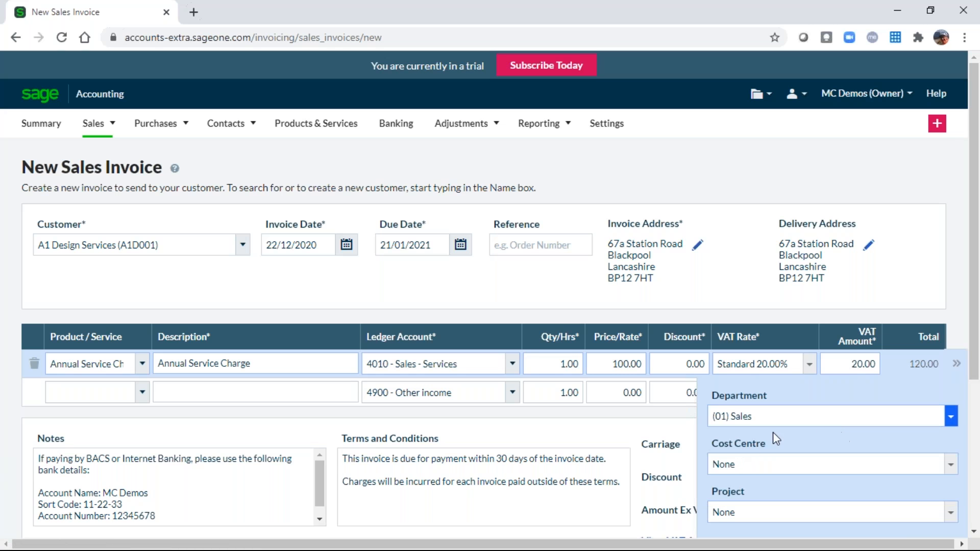
{"action": "left_click", "coordinate": [684, 435]}
{"action": "scroll", "coordinate": [700, 435], "scroll_direction": "down", "scroll_amount": 3}
{"action": "left_click", "coordinate": [739, 513]}
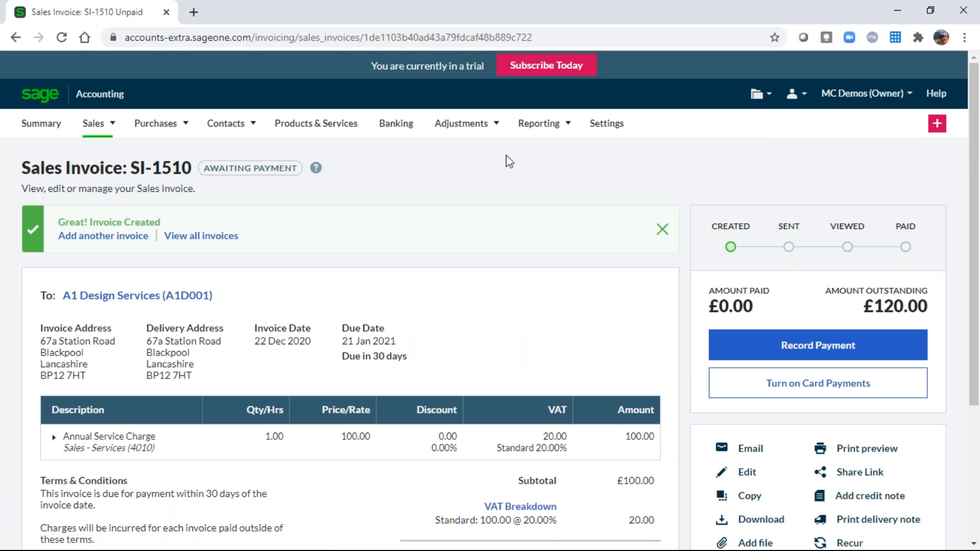
{"action": "left_click", "coordinate": [156, 124]}
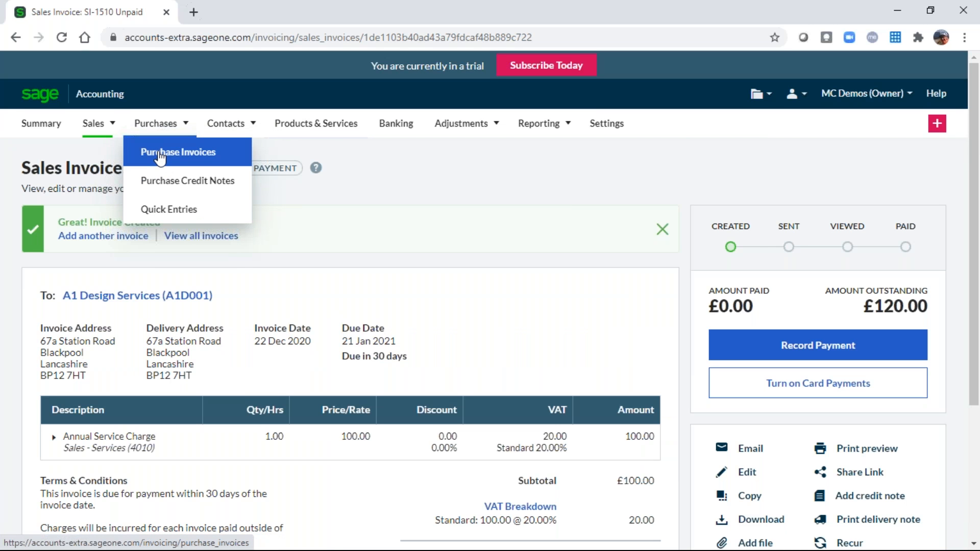
Start a purchase invoice for Bike Security Ltd with an Annual Service Charge line.
{"action": "left_click", "coordinate": [160, 154]}
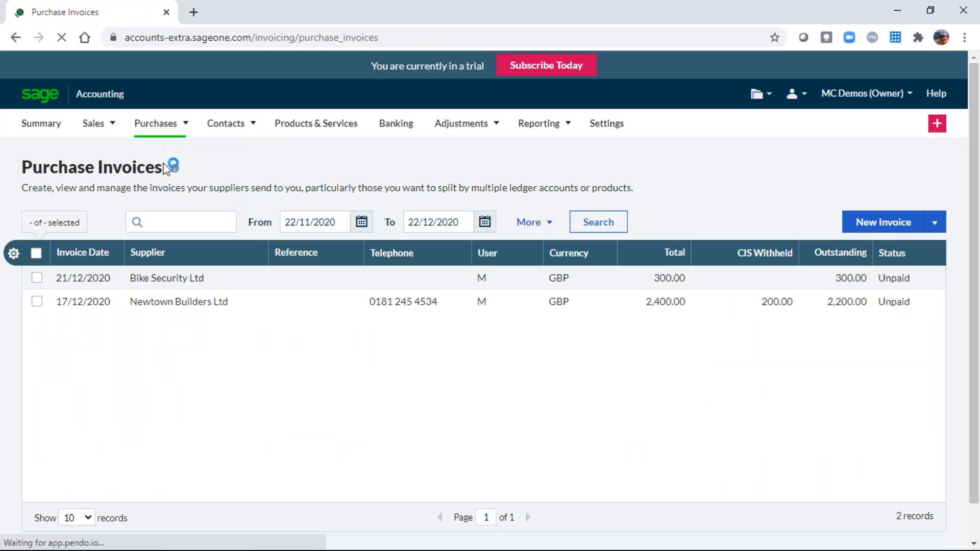
{"action": "left_click", "coordinate": [894, 233]}
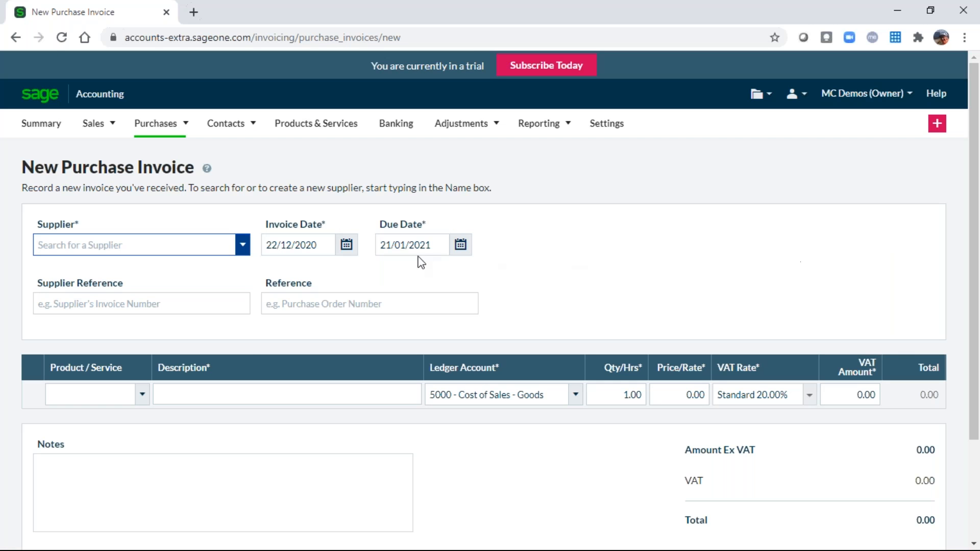
{"action": "left_click", "coordinate": [243, 249]}
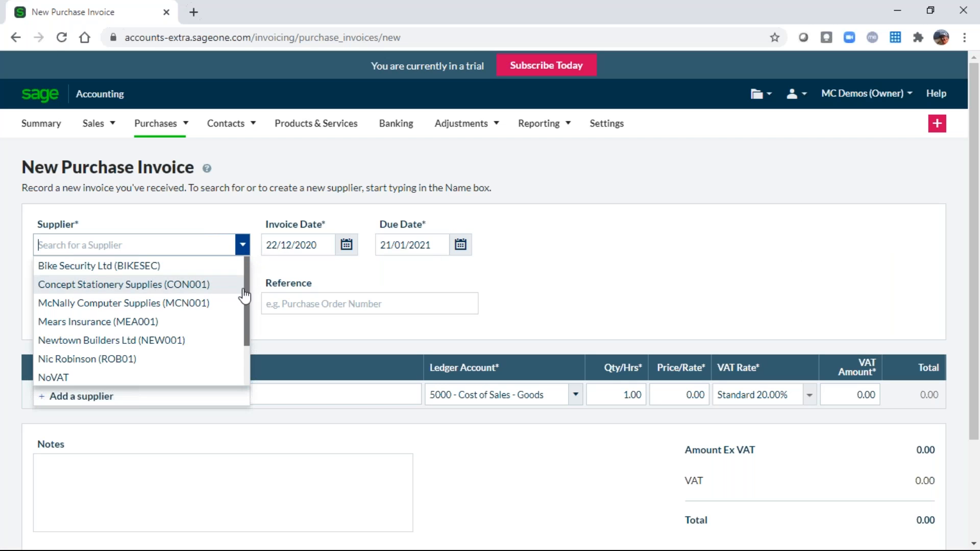
{"action": "left_click", "coordinate": [109, 265]}
{"action": "left_click", "coordinate": [142, 395]}
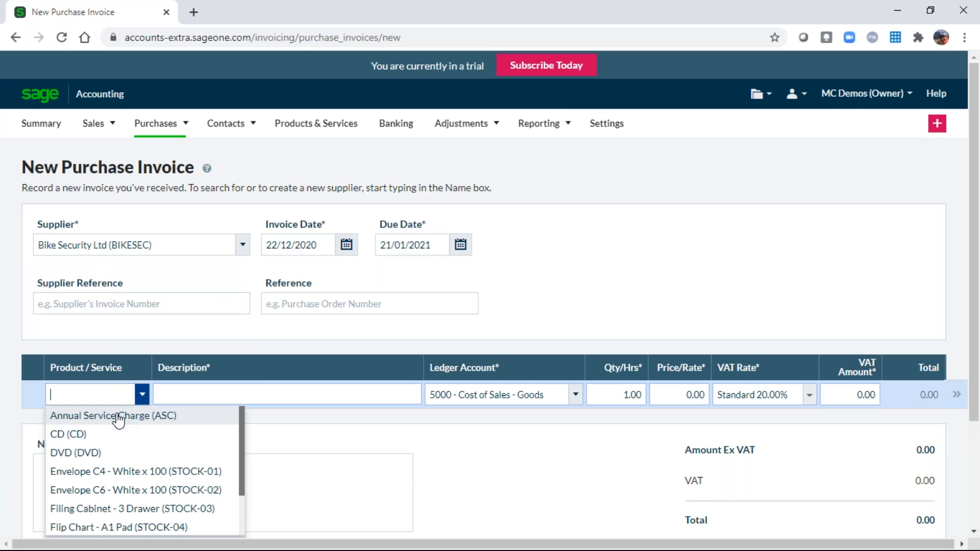
{"action": "left_click", "coordinate": [102, 421]}
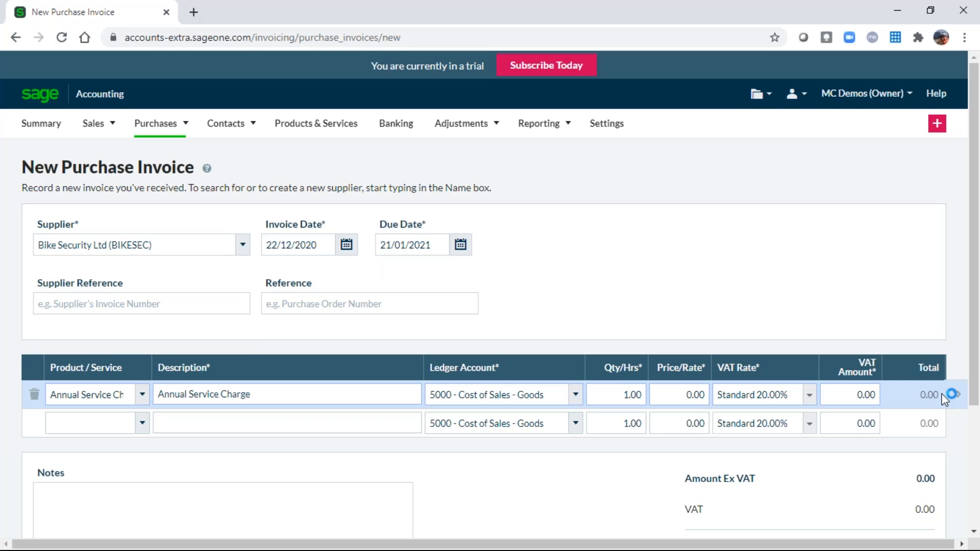
Check the line's cost centre and project fields, then leave the unsaved invoice for Settings.
{"action": "left_click", "coordinate": [957, 398]}
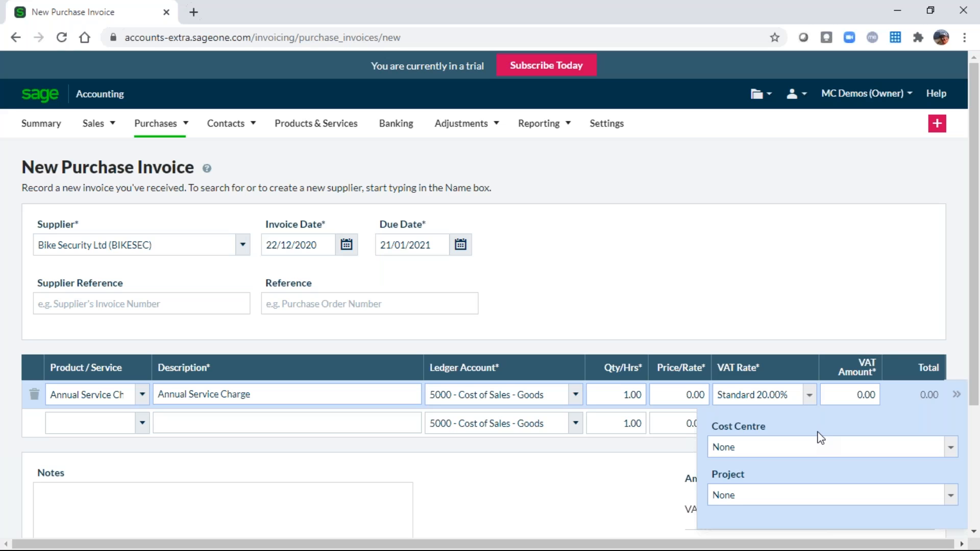
{"action": "left_click", "coordinate": [762, 307]}
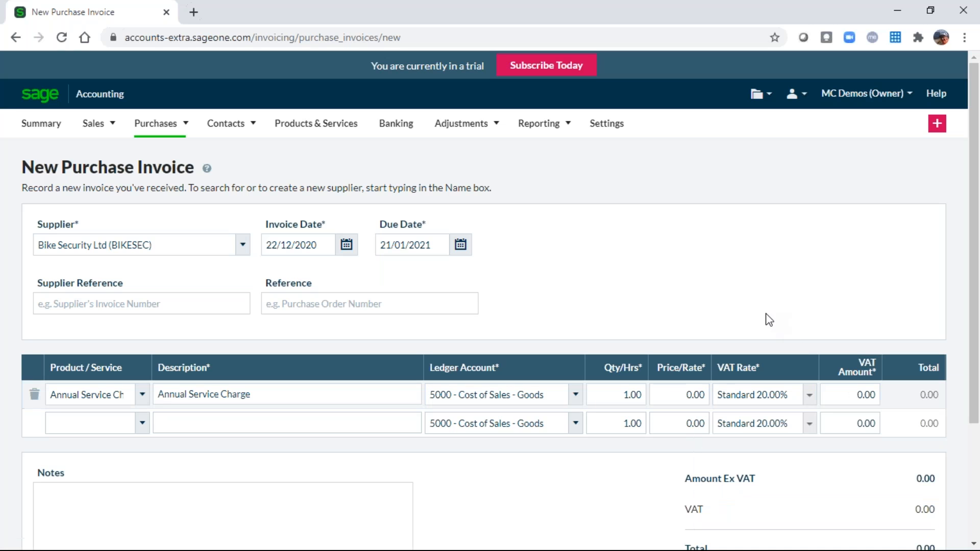
{"action": "left_click", "coordinate": [606, 124]}
{"action": "left_click", "coordinate": [560, 118]}
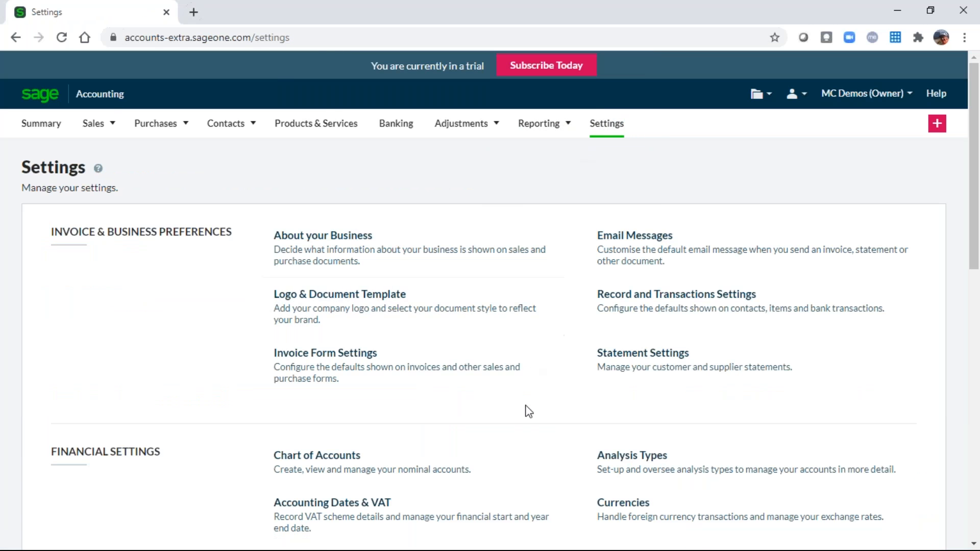
Show the Group Analysis types with Customer Group categories Construction Sector and Private.
{"action": "left_click", "coordinate": [639, 468]}
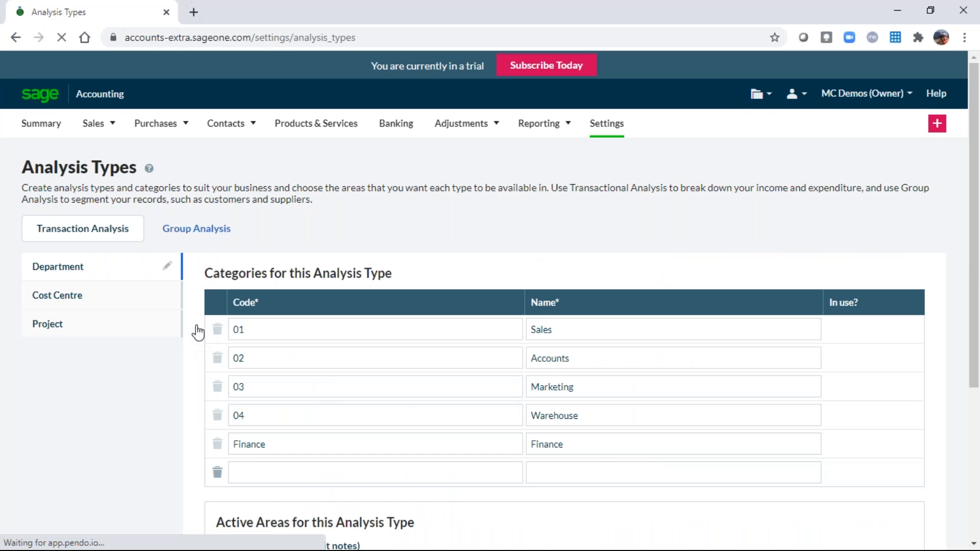
{"action": "left_click", "coordinate": [199, 232]}
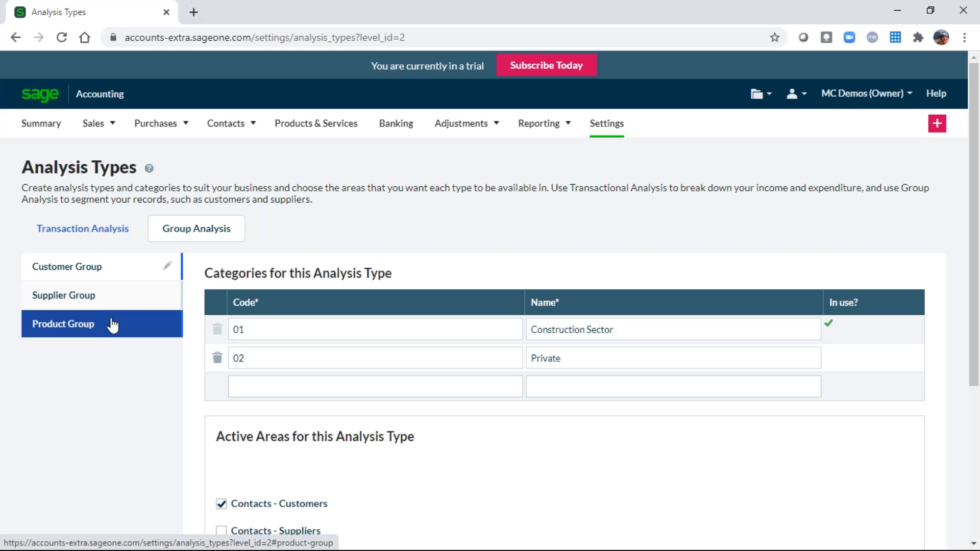
Look through the Customer Group categories and cancel back to the Transaction Analysis list.
{"action": "scroll", "coordinate": [112, 325], "scroll_direction": "down", "scroll_amount": 1}
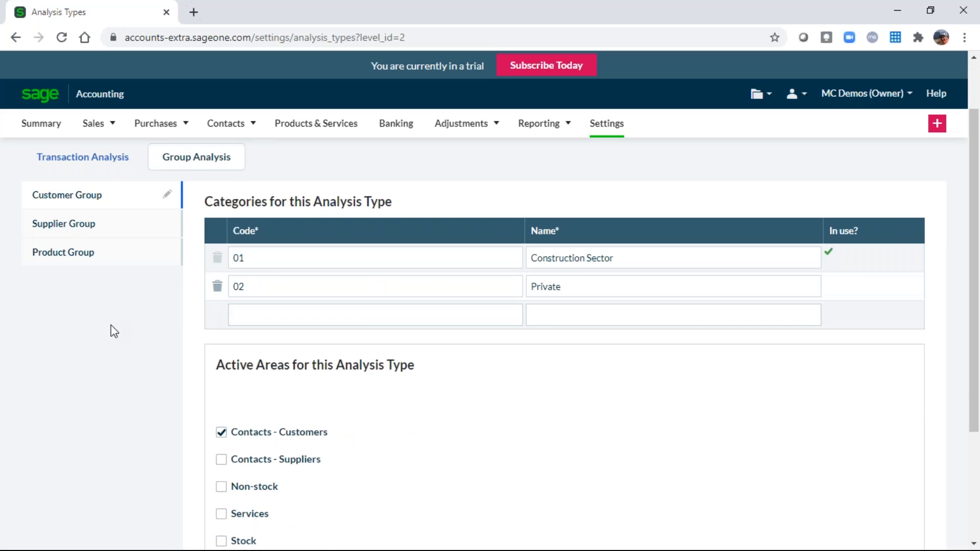
{"action": "scroll", "coordinate": [100, 308], "scroll_direction": "down", "scroll_amount": 1}
{"action": "scroll", "coordinate": [100, 308], "scroll_direction": "up", "scroll_amount": 2}
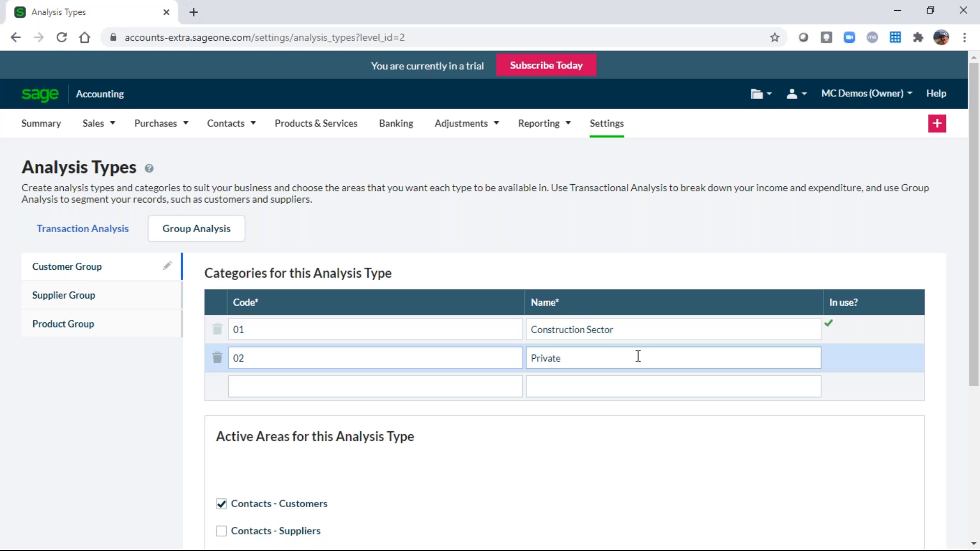
{"action": "scroll", "coordinate": [642, 415], "scroll_direction": "down", "scroll_amount": 4}
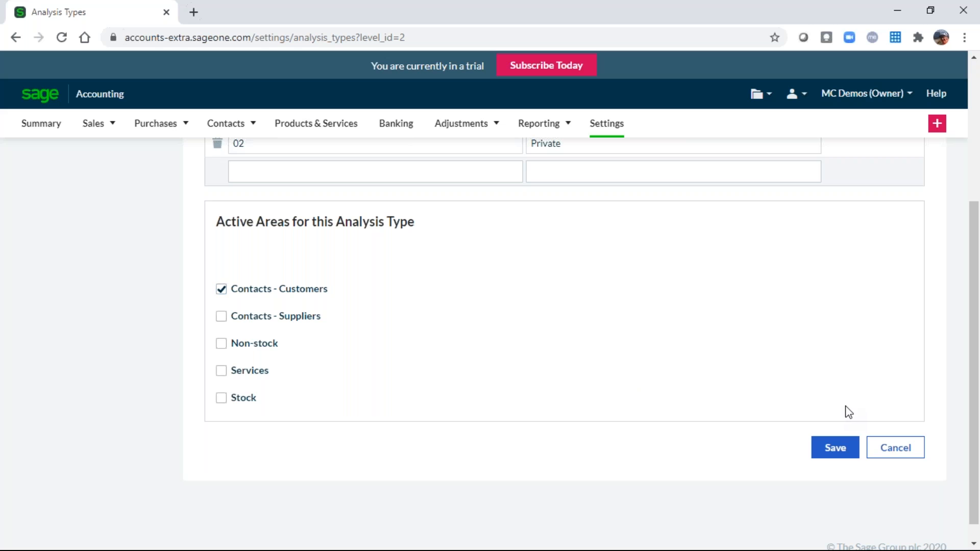
{"action": "left_click", "coordinate": [899, 454]}
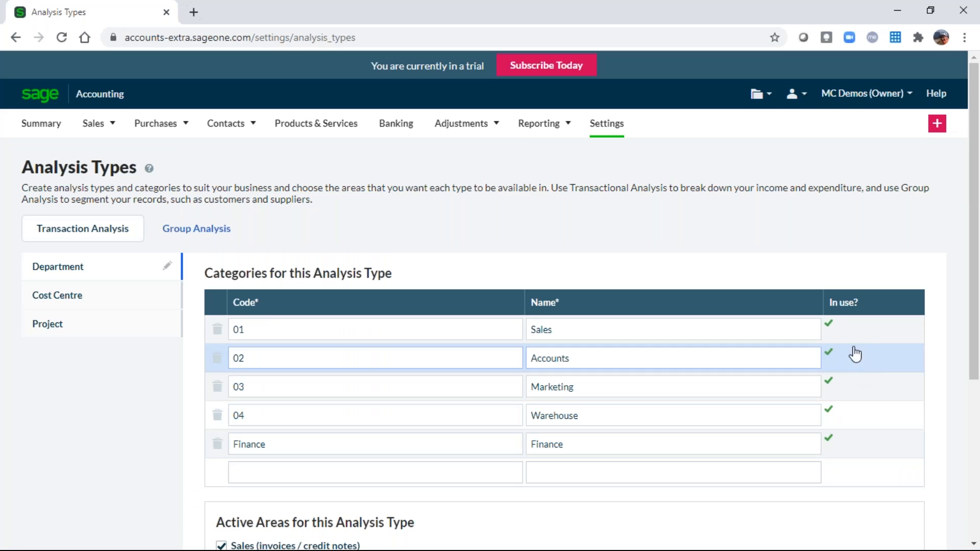
Open Reporting and choose the Aged Debtors report from the All Reports list.
{"action": "mouse_move", "coordinate": [543, 127]}
{"action": "left_click", "coordinate": [542, 128]}
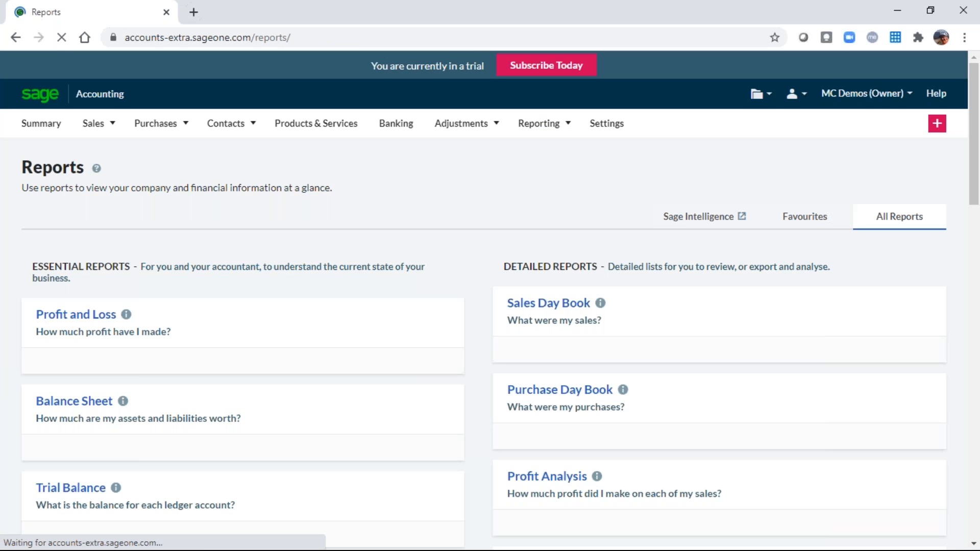
{"action": "scroll", "coordinate": [456, 231], "scroll_direction": "down", "scroll_amount": 3}
{"action": "scroll", "coordinate": [344, 407], "scroll_direction": "down", "scroll_amount": 2}
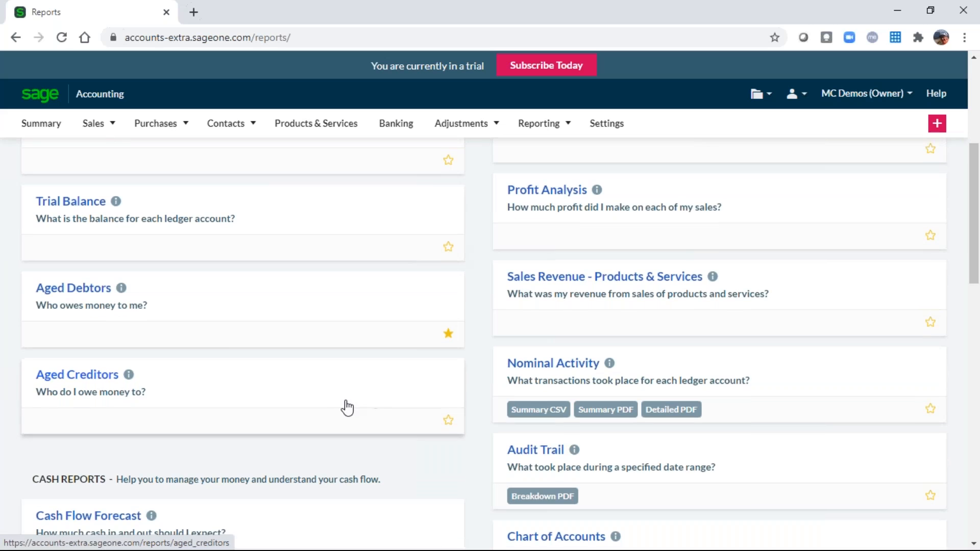
{"action": "left_click", "coordinate": [73, 296]}
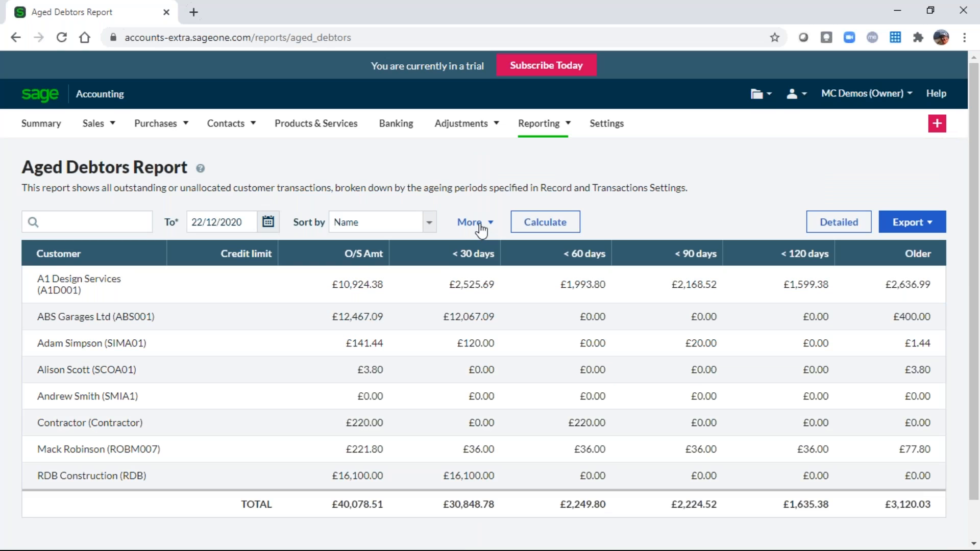
Filter Aged Debtors by Customer Group (01) Construction Sector, recalculate, and return to Reporting.
{"action": "left_click", "coordinate": [481, 224]}
{"action": "left_click", "coordinate": [187, 261]}
{"action": "left_click", "coordinate": [147, 289]}
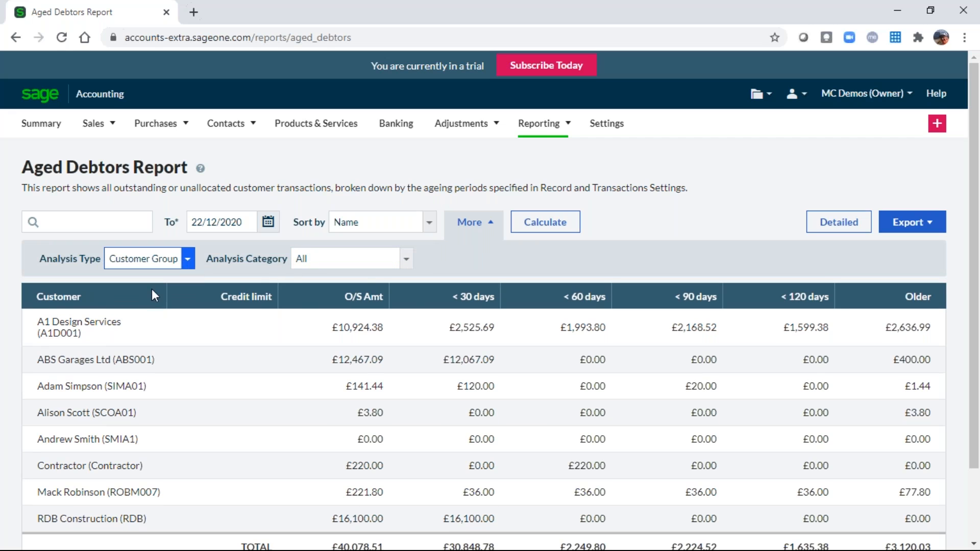
{"action": "left_click", "coordinate": [405, 259]}
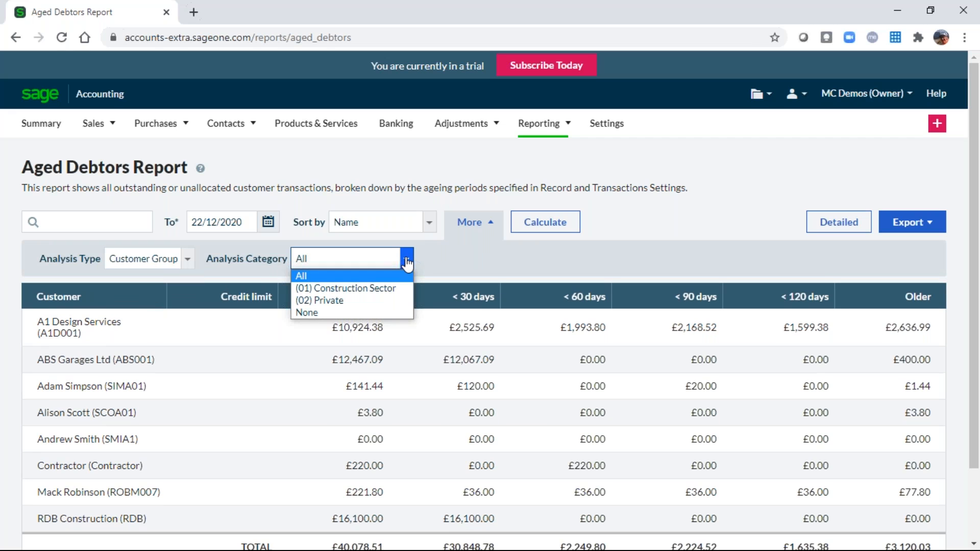
{"action": "left_click", "coordinate": [366, 289]}
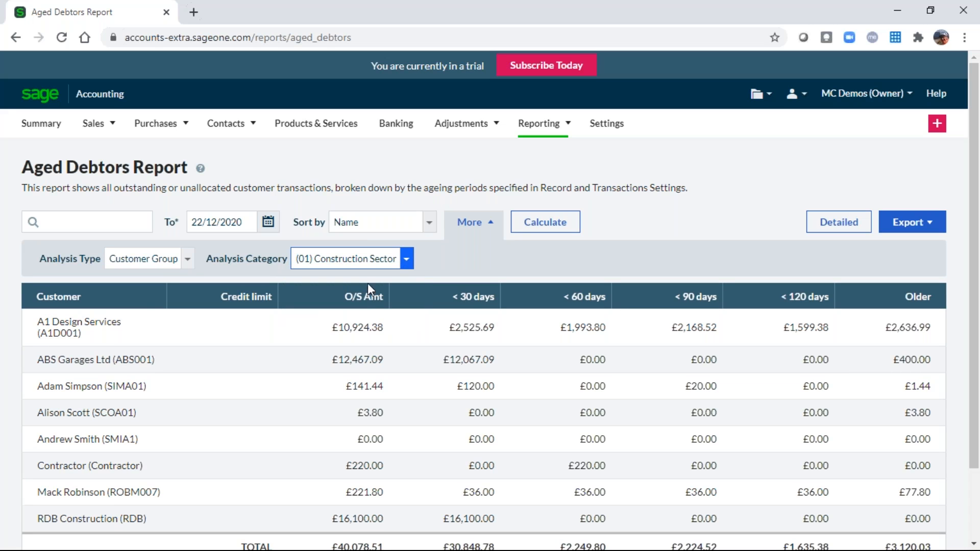
{"action": "left_click", "coordinate": [534, 222]}
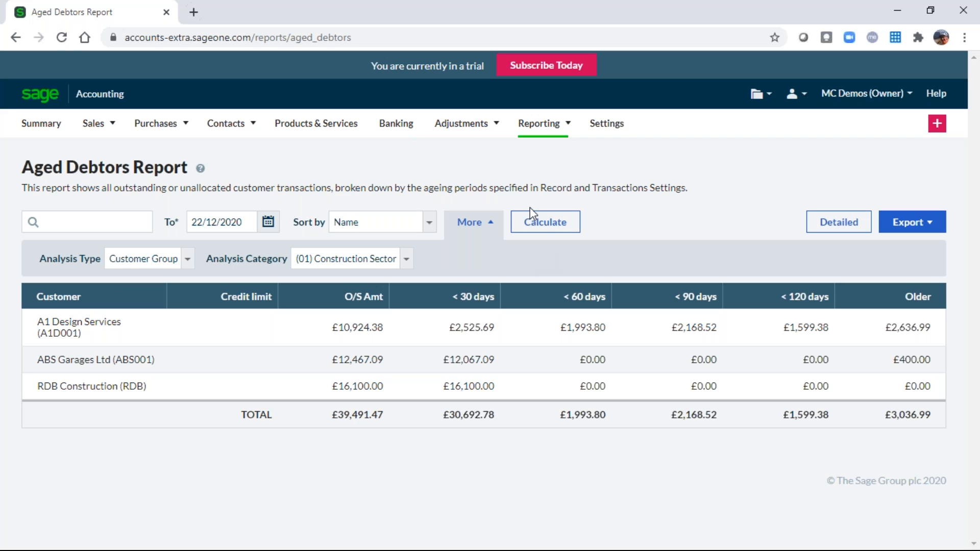
{"action": "left_click", "coordinate": [541, 131]}
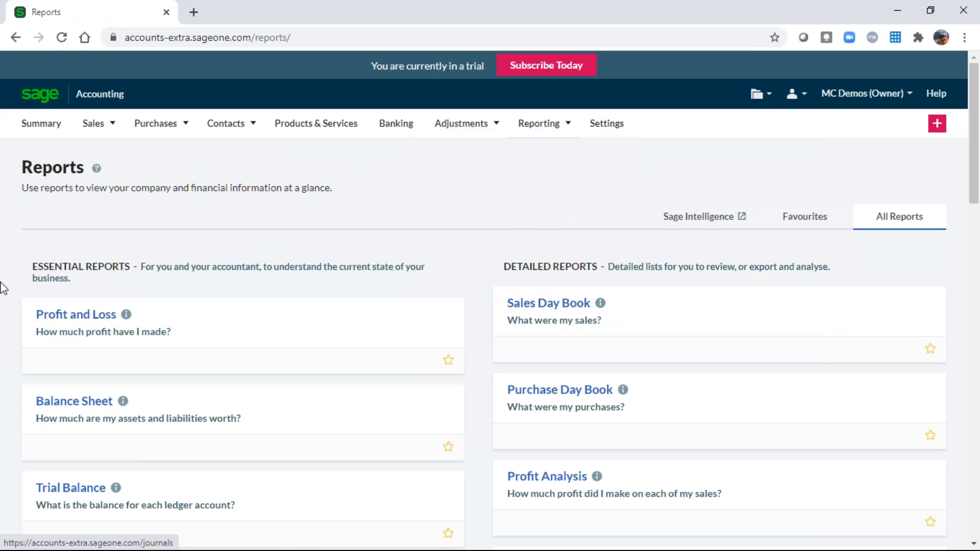
Filter the Profit and Loss report by Department (01) Sales, showing net profit £216.66.
{"action": "left_click", "coordinate": [71, 321]}
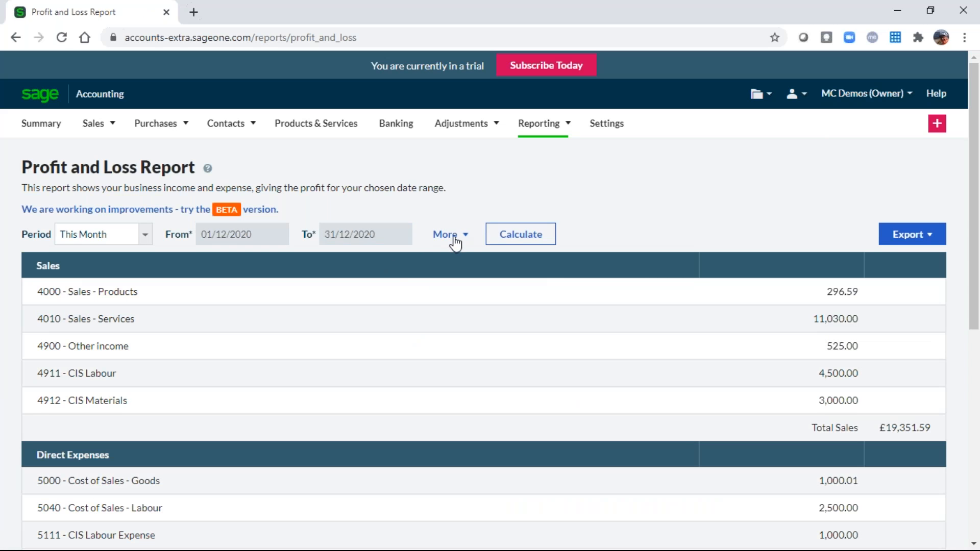
{"action": "left_click", "coordinate": [454, 238]}
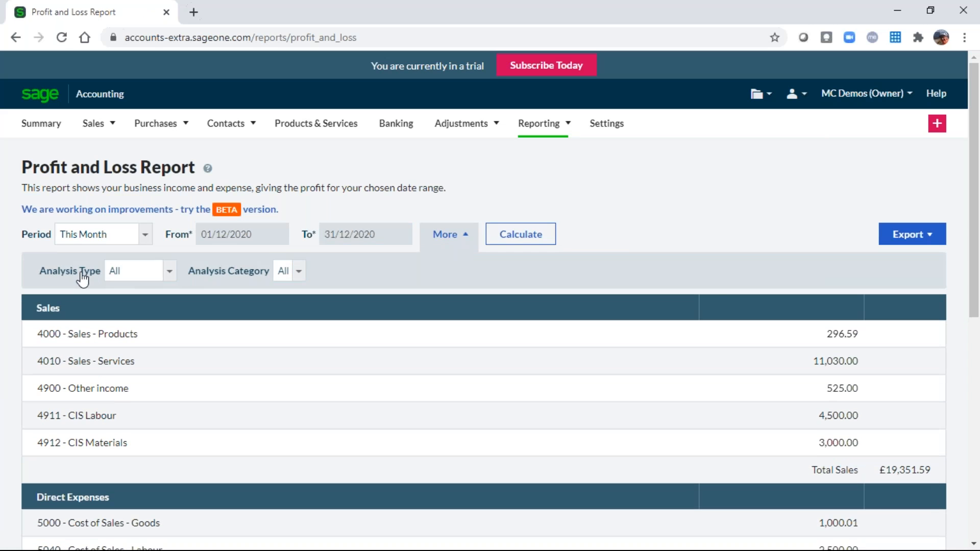
{"action": "left_click", "coordinate": [169, 276]}
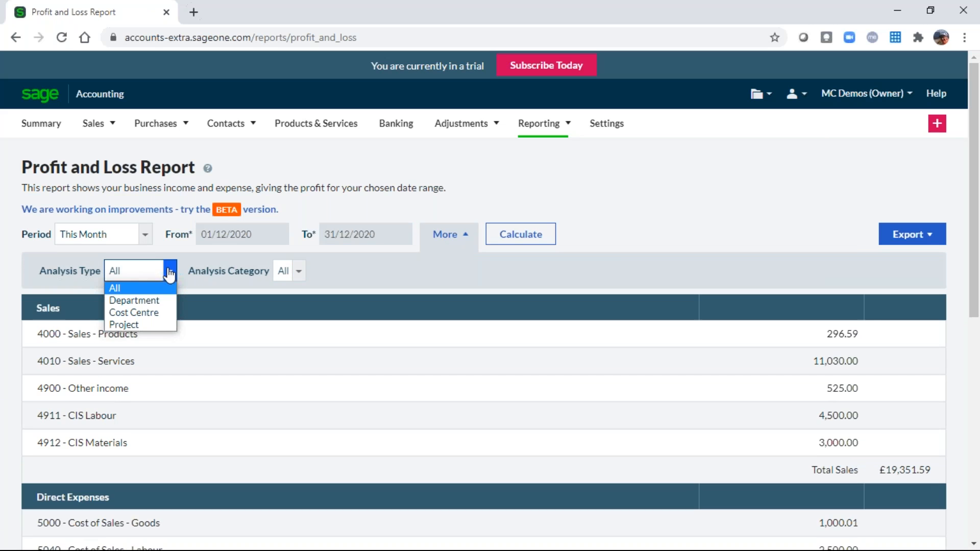
{"action": "left_click", "coordinate": [131, 302]}
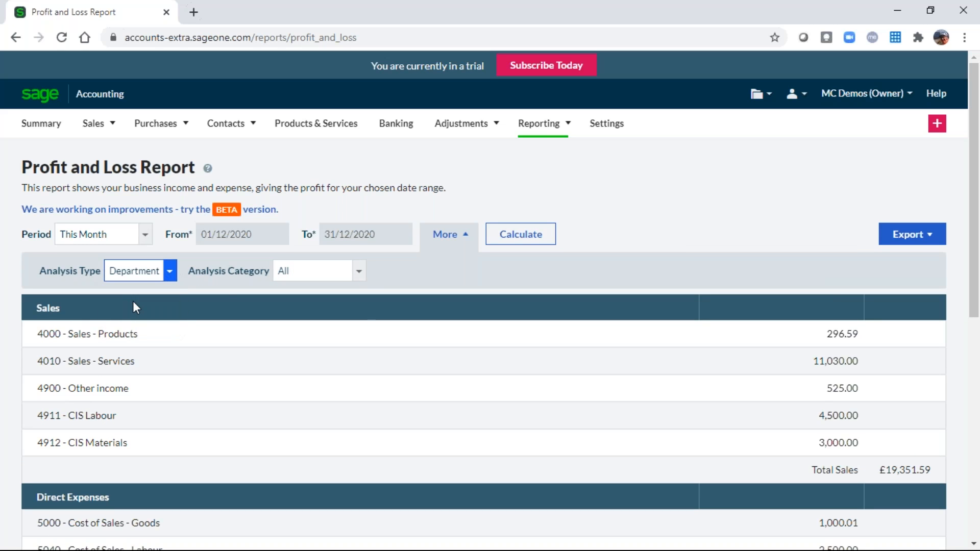
{"action": "left_click", "coordinate": [359, 272]}
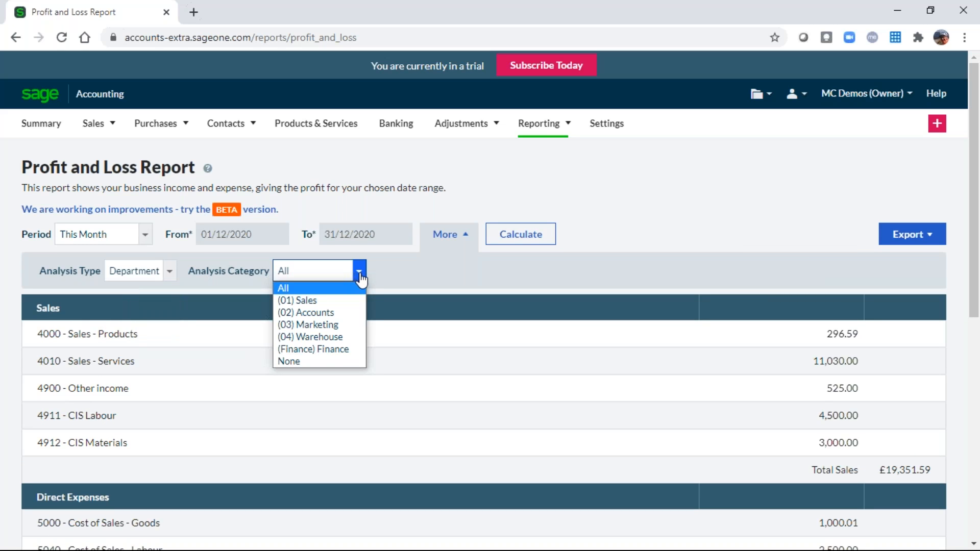
{"action": "left_click", "coordinate": [327, 302]}
{"action": "left_click", "coordinate": [519, 238]}
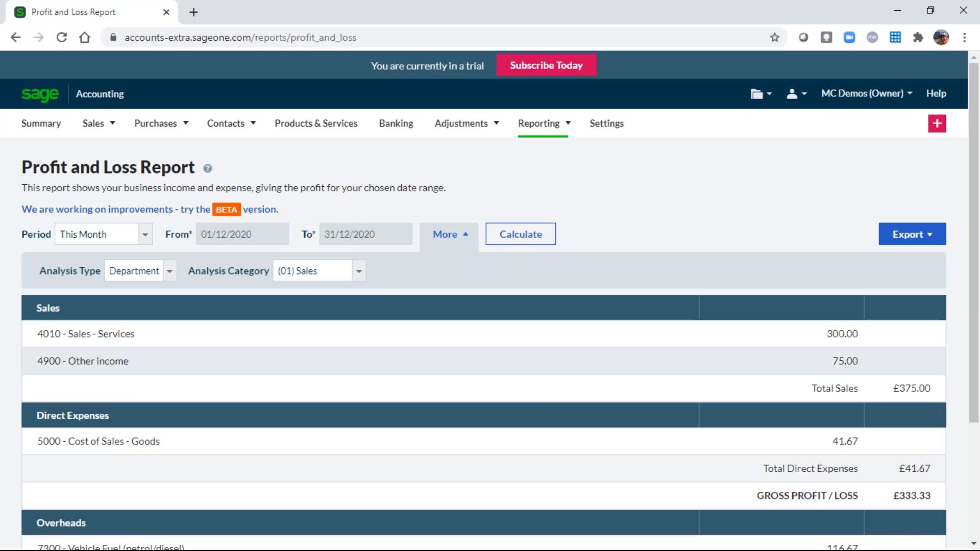
{"action": "scroll", "coordinate": [489, 524], "scroll_direction": "down", "scroll_amount": 3}
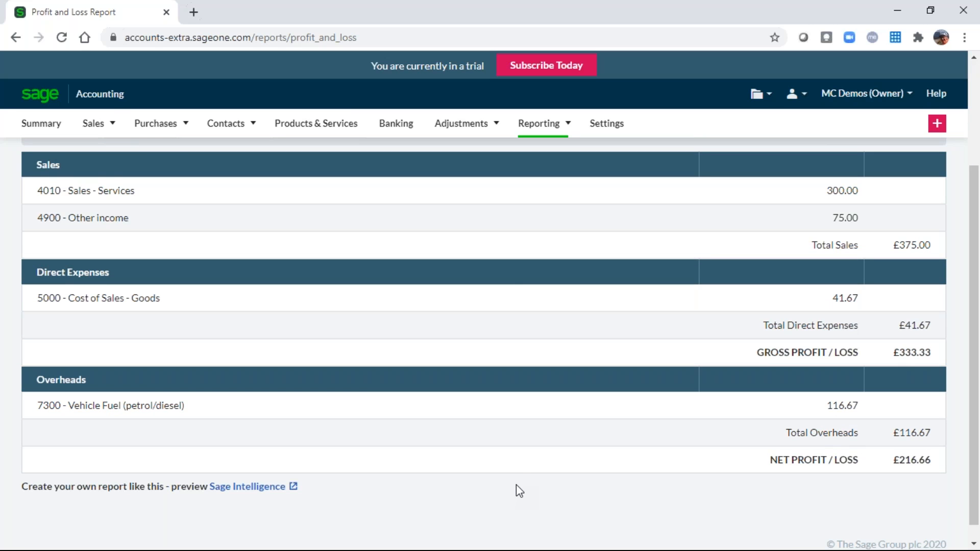
{"action": "scroll", "coordinate": [516, 482], "scroll_direction": "up", "scroll_amount": 1}
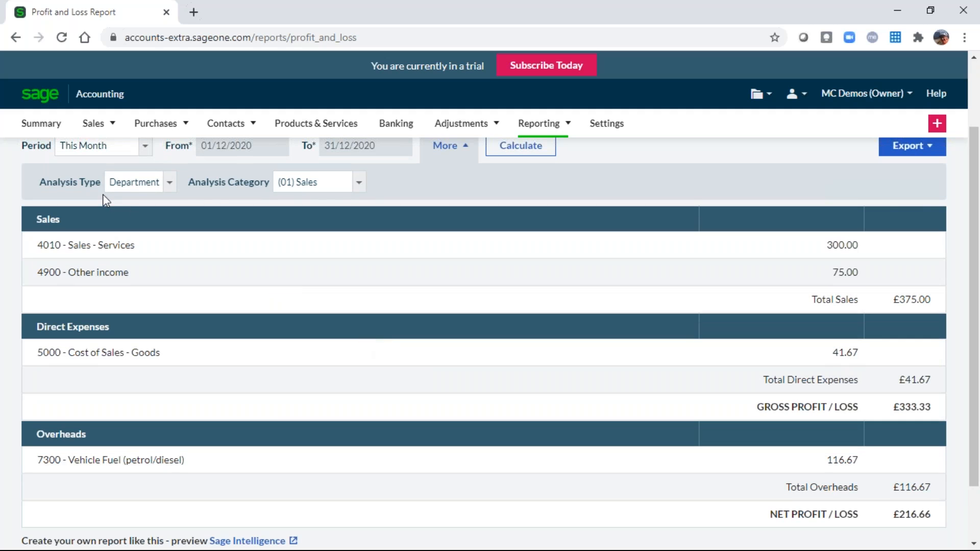
Recalculate this month's Profit and Loss by Project, filtered to (02) Build Garage, showing £6,749.99 net profit.
{"action": "left_click", "coordinate": [170, 184]}
{"action": "left_click", "coordinate": [144, 236]}
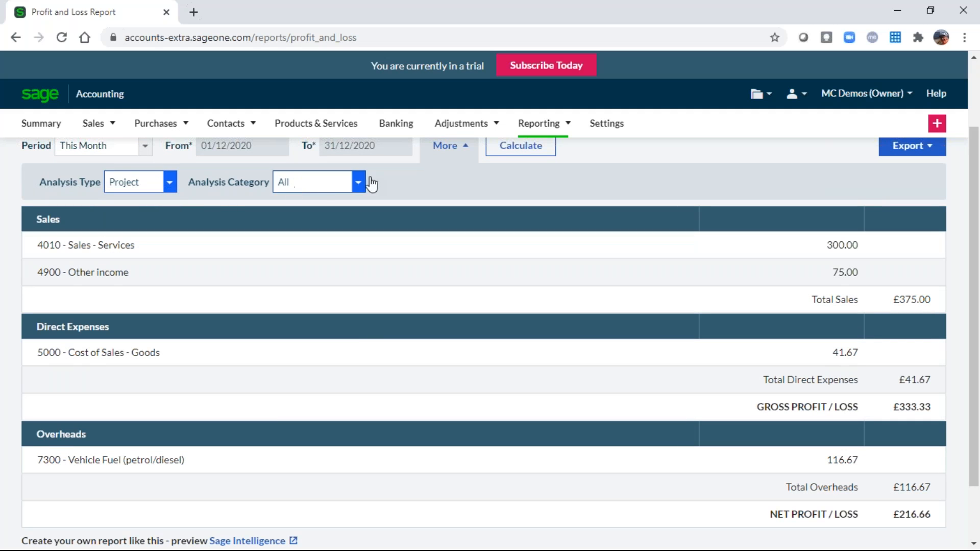
{"action": "left_click", "coordinate": [515, 148]}
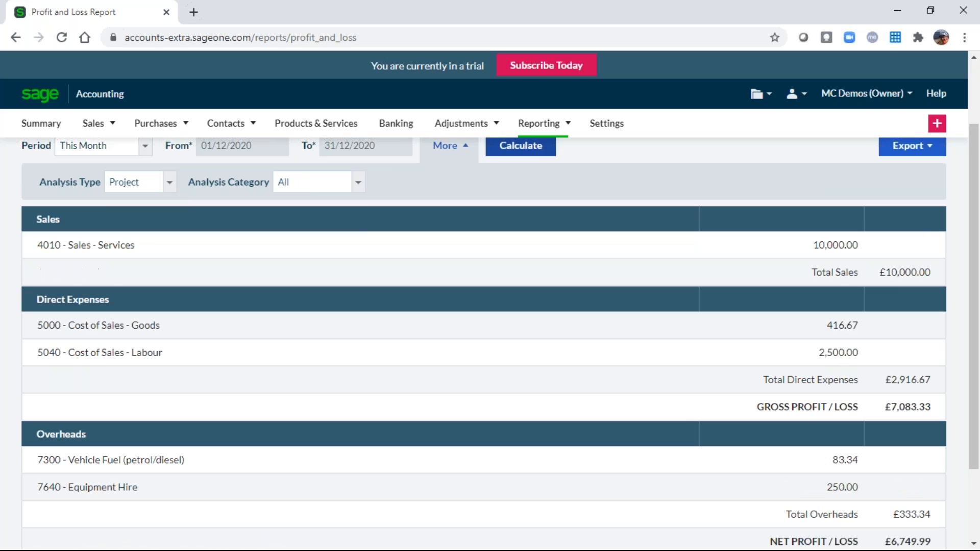
{"action": "left_click", "coordinate": [356, 185]}
{"action": "left_click", "coordinate": [307, 223]}
{"action": "mouse_move", "coordinate": [496, 139]}
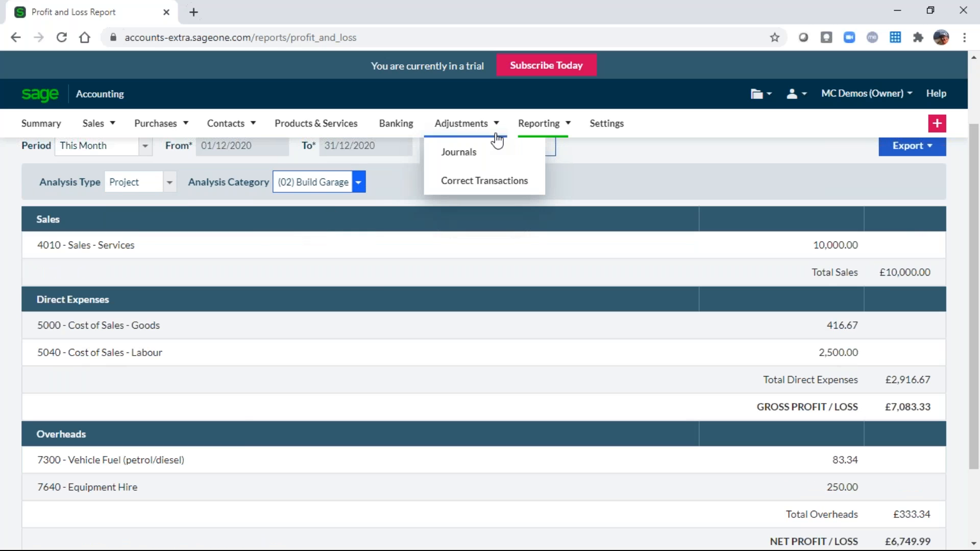
{"action": "left_click", "coordinate": [528, 154]}
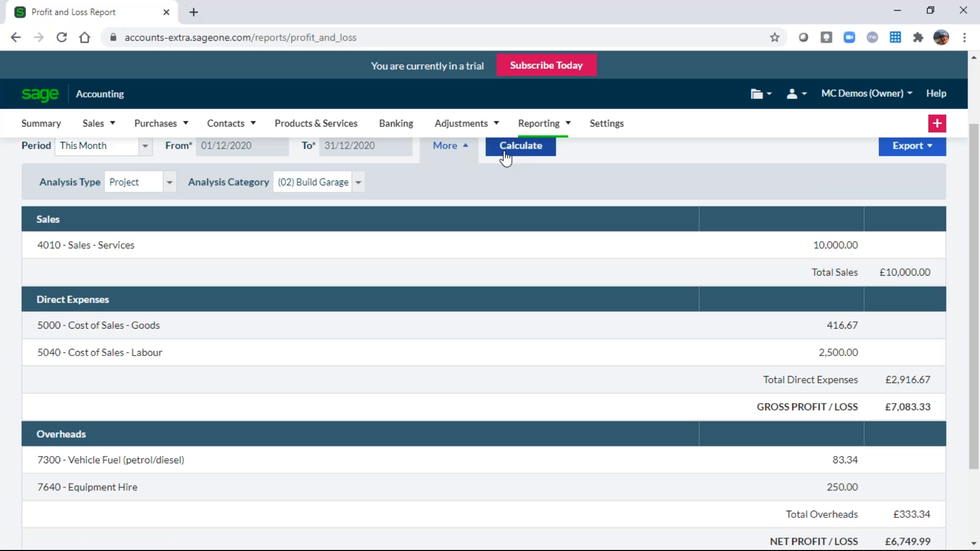
{"action": "scroll", "coordinate": [610, 195], "scroll_direction": "down", "scroll_amount": 1}
{"action": "scroll", "coordinate": [609, 195], "scroll_direction": "up", "scroll_amount": 3}
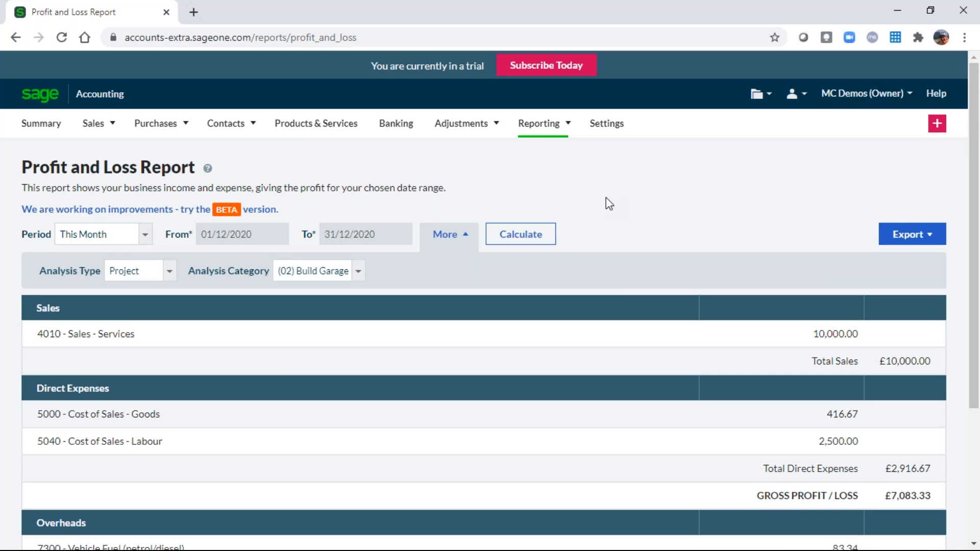
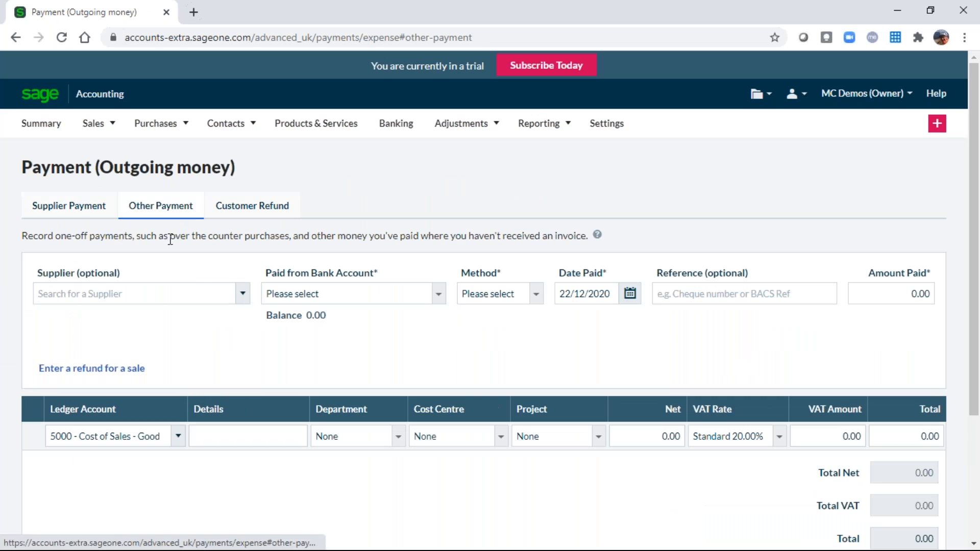
Start a new other payment from the 1200 Current Account.
{"action": "left_click", "coordinate": [242, 295]}
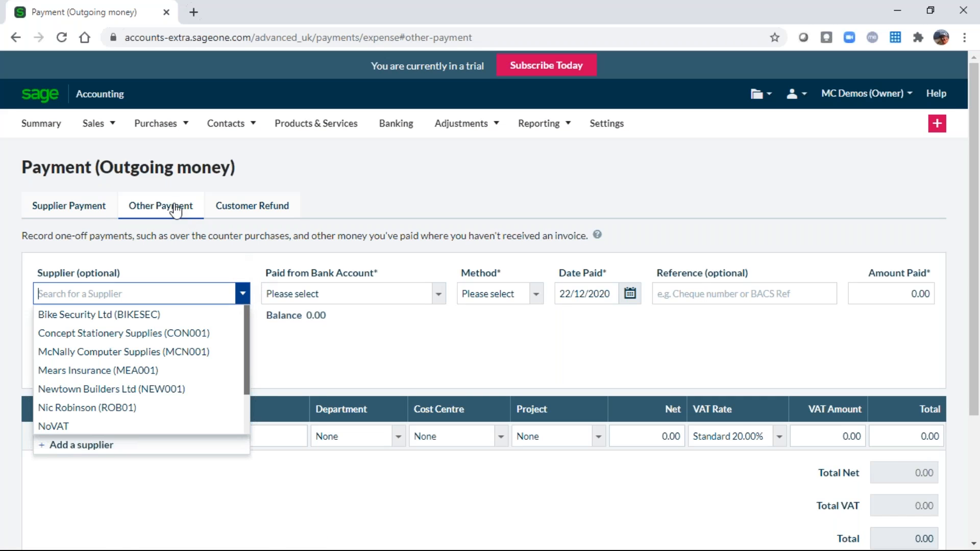
{"action": "left_click", "coordinate": [327, 292]}
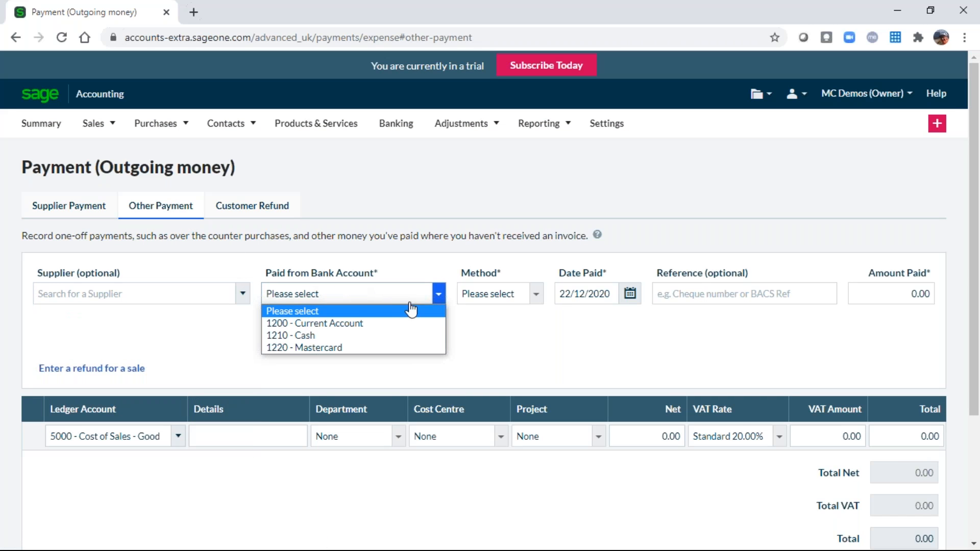
{"action": "left_click", "coordinate": [346, 323]}
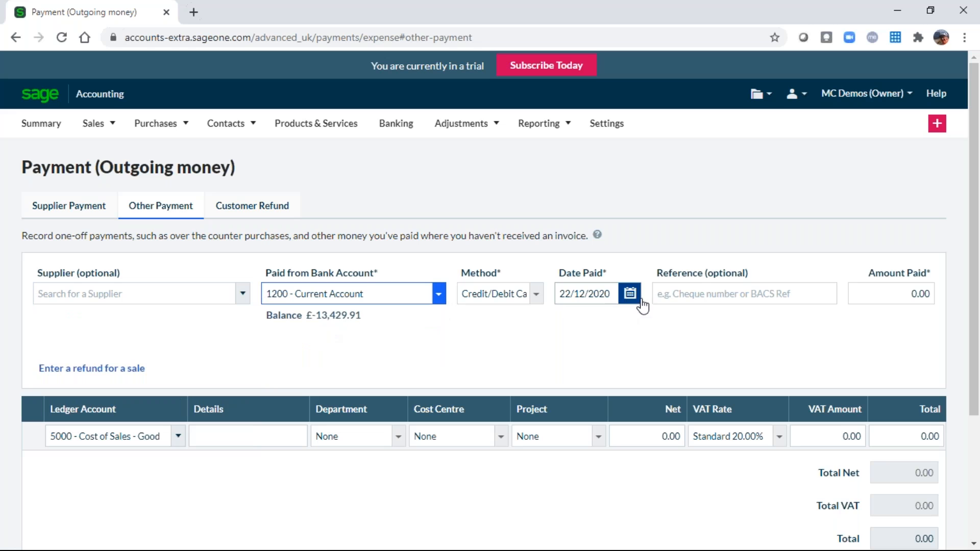
Enter reference Pertol, amount 40.00 and details Petrol, then save the payment.
{"action": "left_click", "coordinate": [754, 290]}
{"action": "type", "text": "Pertol"}
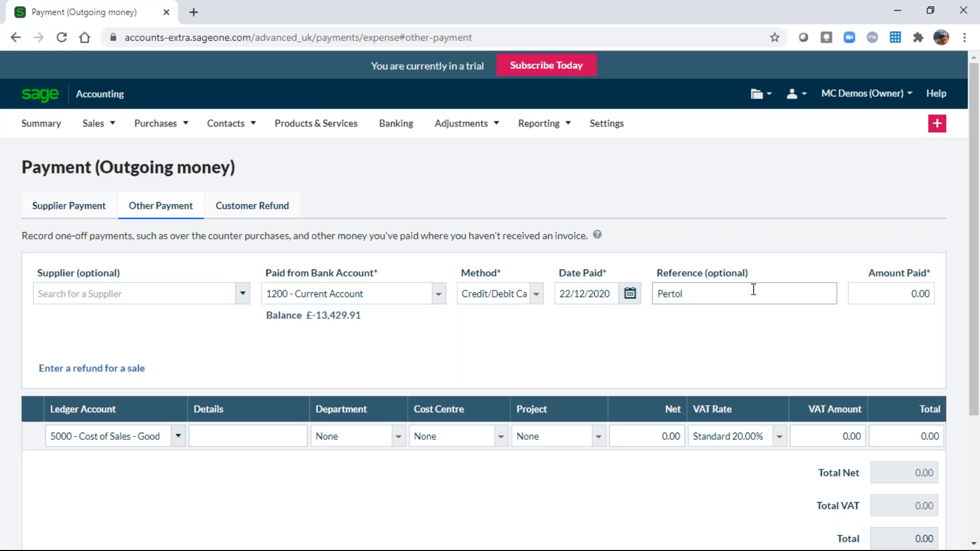
{"action": "key", "text": "Tab"}
{"action": "type", "text": "40"}
{"action": "key", "text": "Tab"}
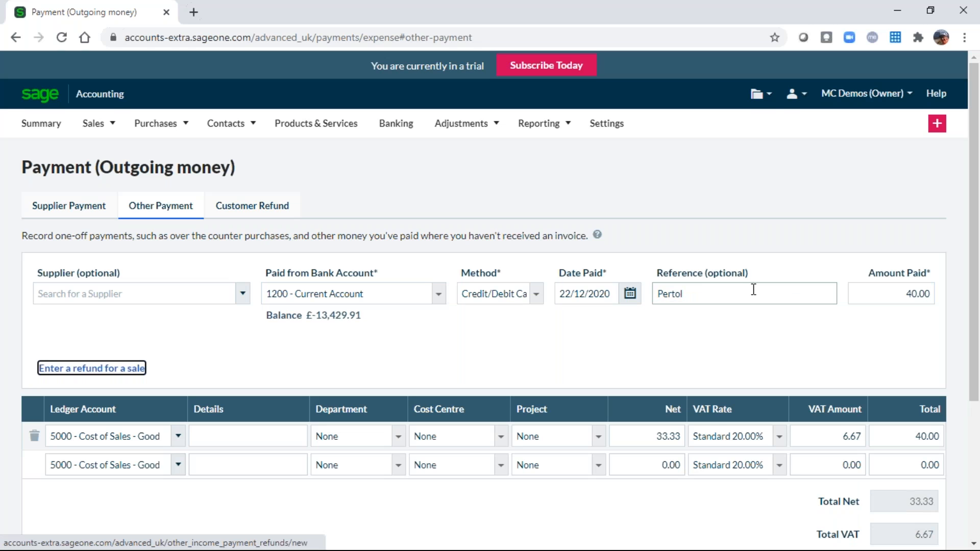
{"action": "key", "text": "Tab"}
{"action": "key", "text": "Tab"}
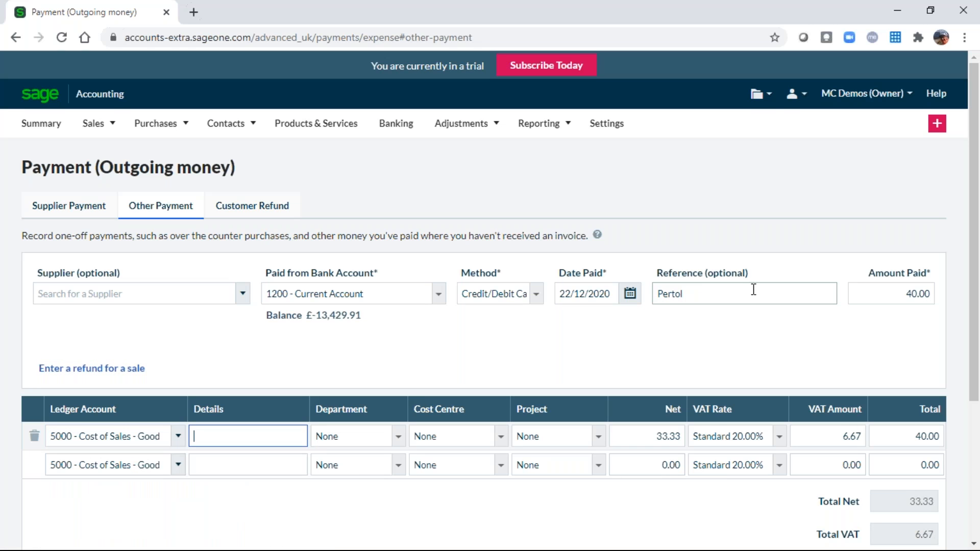
{"action": "type", "text": "Petrol"}
{"action": "key", "text": "Tab"}
{"action": "key", "text": "Tab"}
{"action": "key", "text": "Tab"}
{"action": "key", "text": "Tab"}
{"action": "key", "text": "Tab"}
{"action": "key", "text": "Tab"}
{"action": "key", "text": "Tab"}
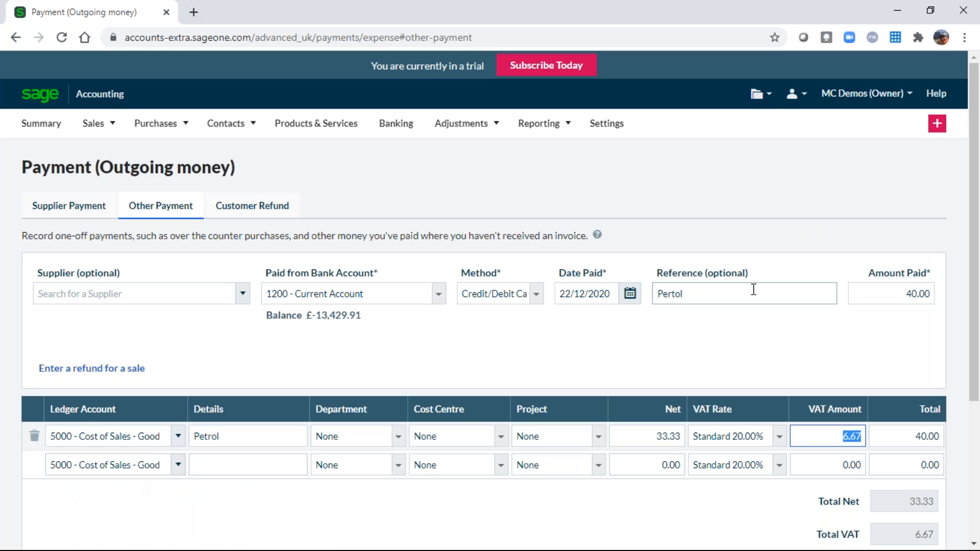
{"action": "scroll", "coordinate": [642, 164], "scroll_direction": "down", "scroll_amount": 4}
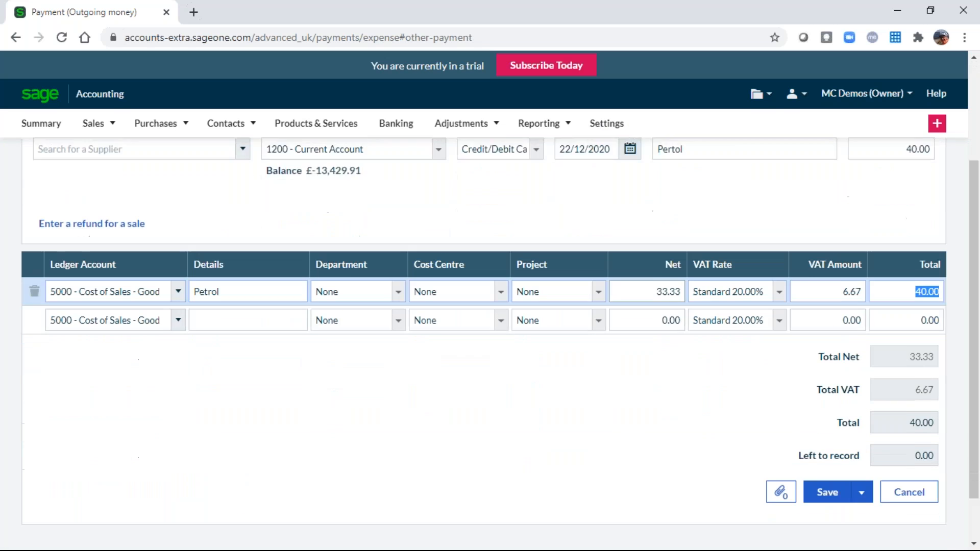
{"action": "left_click", "coordinate": [825, 440]}
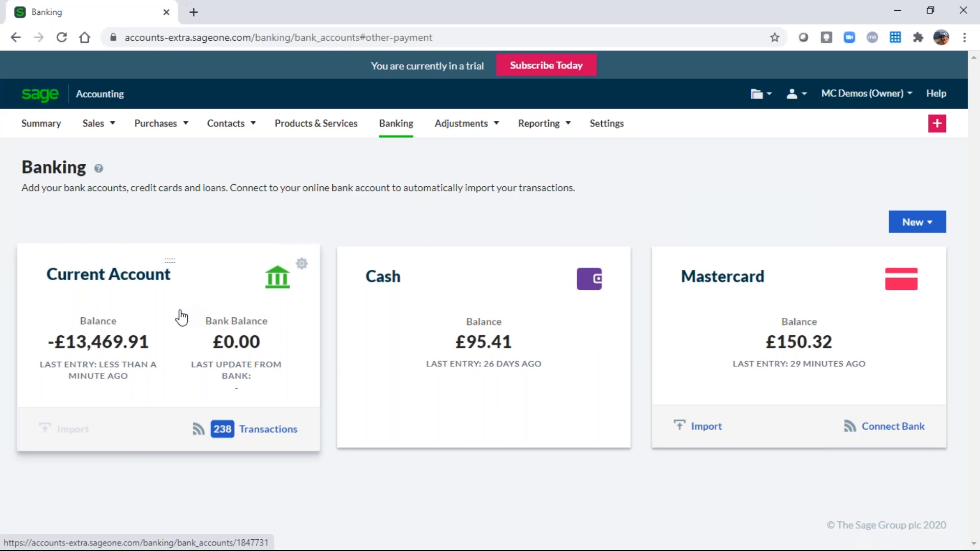
Reopen the £40.00 Pertol payment from the Current Account's activity list.
{"action": "left_click", "coordinate": [151, 309]}
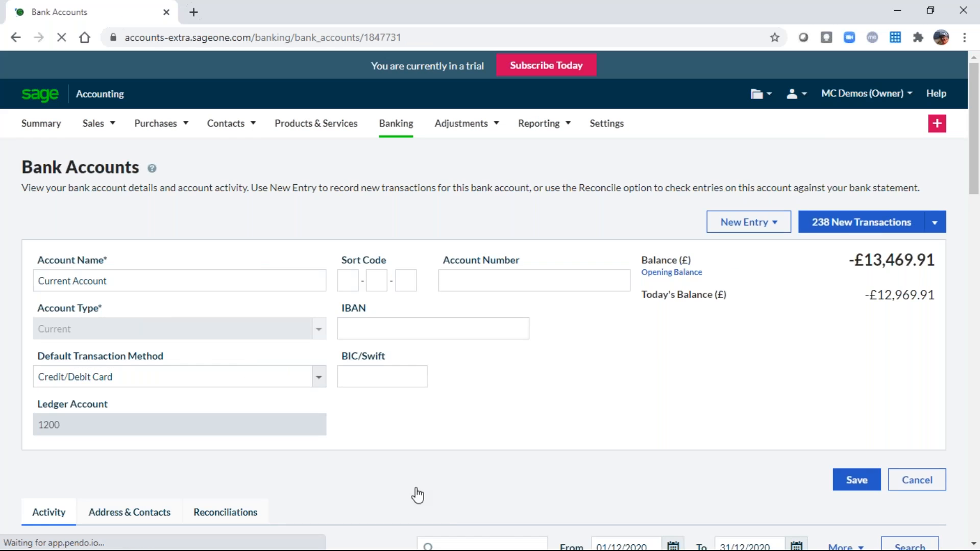
{"action": "scroll", "coordinate": [491, 503], "scroll_direction": "down", "scroll_amount": 4}
{"action": "scroll", "coordinate": [491, 499], "scroll_direction": "down", "scroll_amount": 8}
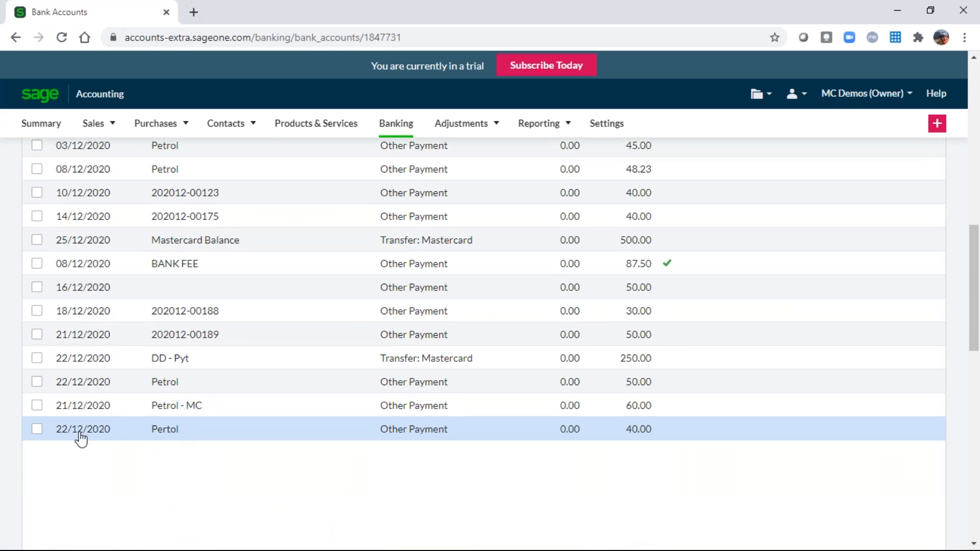
{"action": "left_click", "coordinate": [170, 434]}
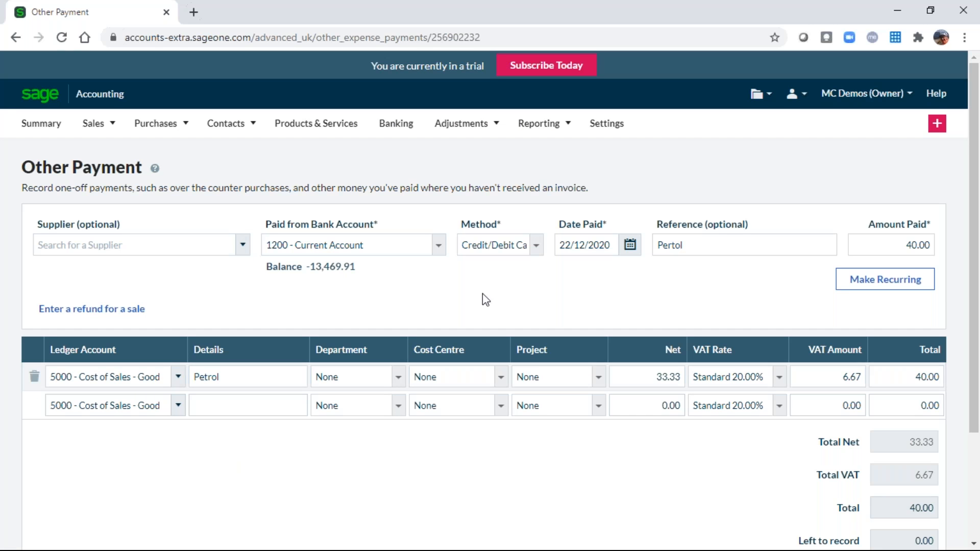
Change the payment date to 21/12/2020 and correct the reference to Petrol.
{"action": "left_click", "coordinate": [630, 246]}
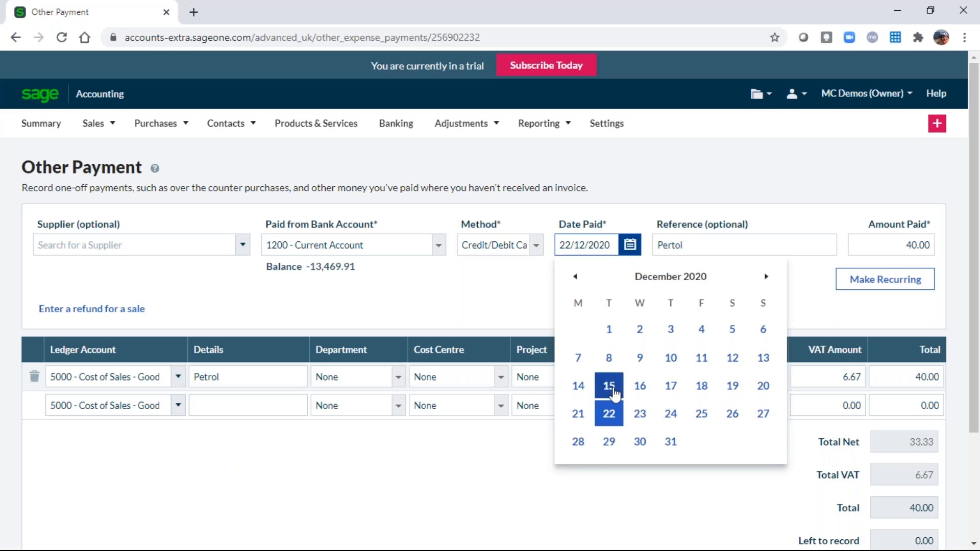
{"action": "left_click", "coordinate": [580, 415]}
{"action": "left_click", "coordinate": [670, 245]}
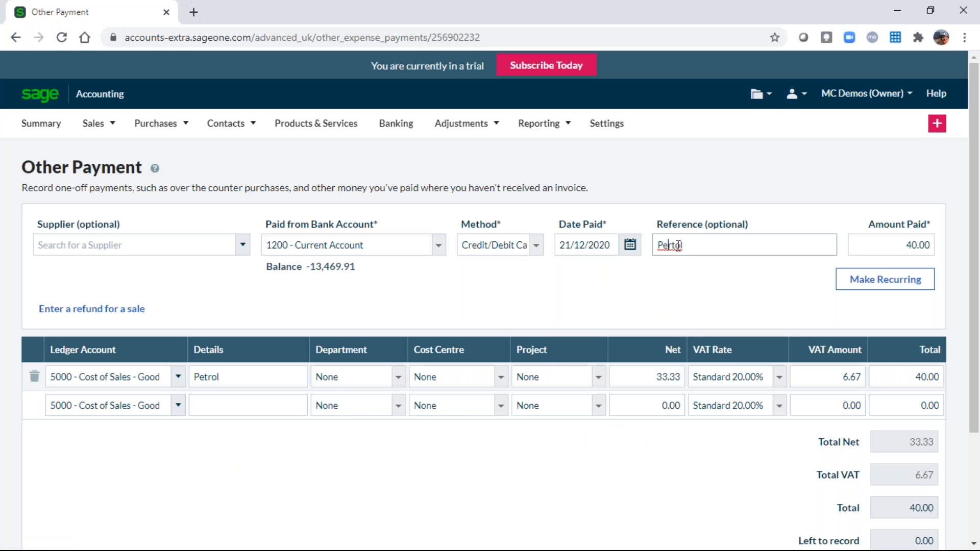
{"action": "key", "text": "BackSpace"}
{"action": "type", "text": "r"}
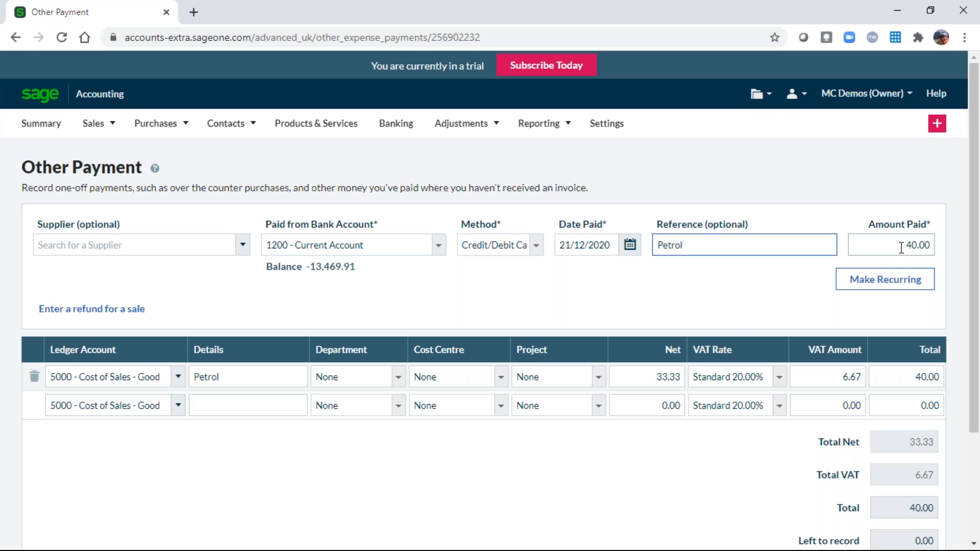
Code the line to 7300 Vehicle Fuel and save the corrected payment.
{"action": "left_click", "coordinate": [109, 382]}
{"action": "type", "text": "7300"}
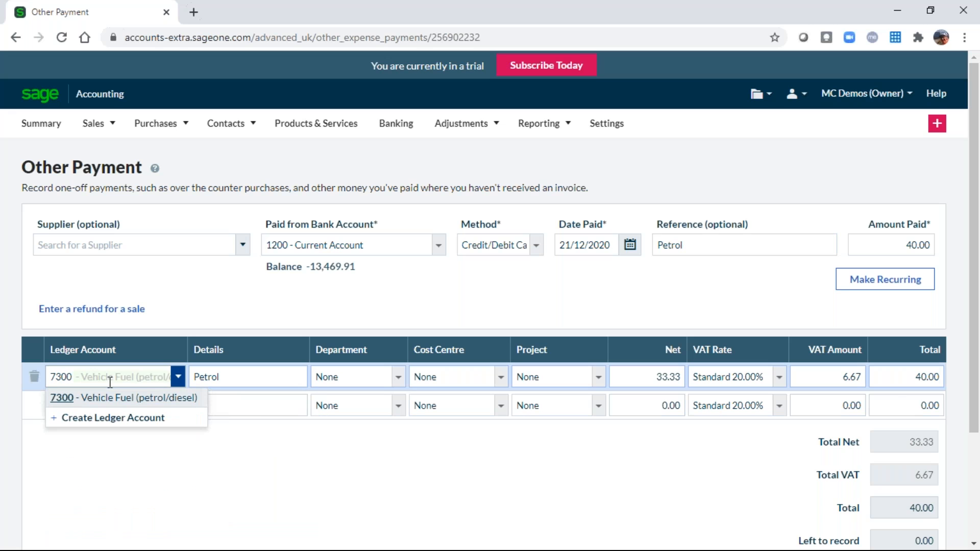
{"action": "left_click", "coordinate": [60, 398]}
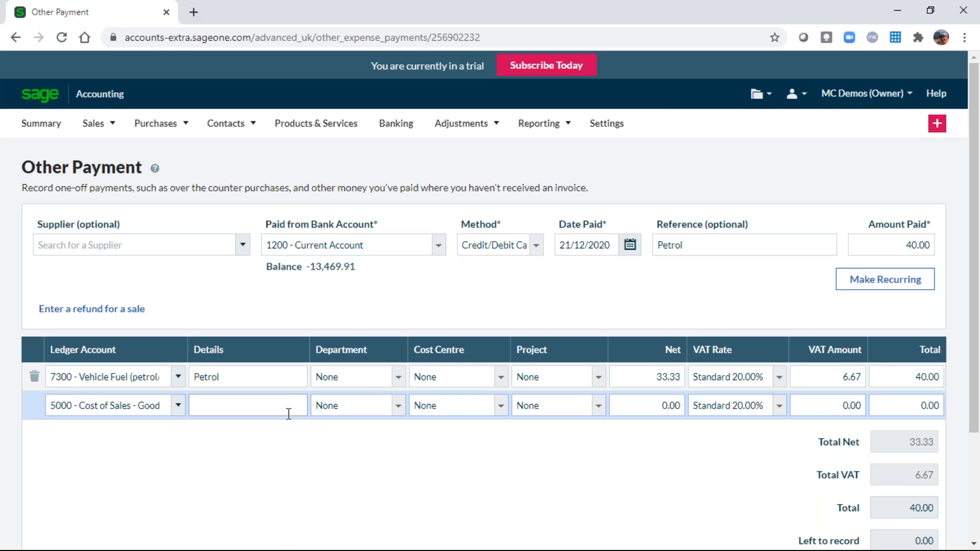
{"action": "scroll", "coordinate": [565, 479], "scroll_direction": "down", "scroll_amount": 3}
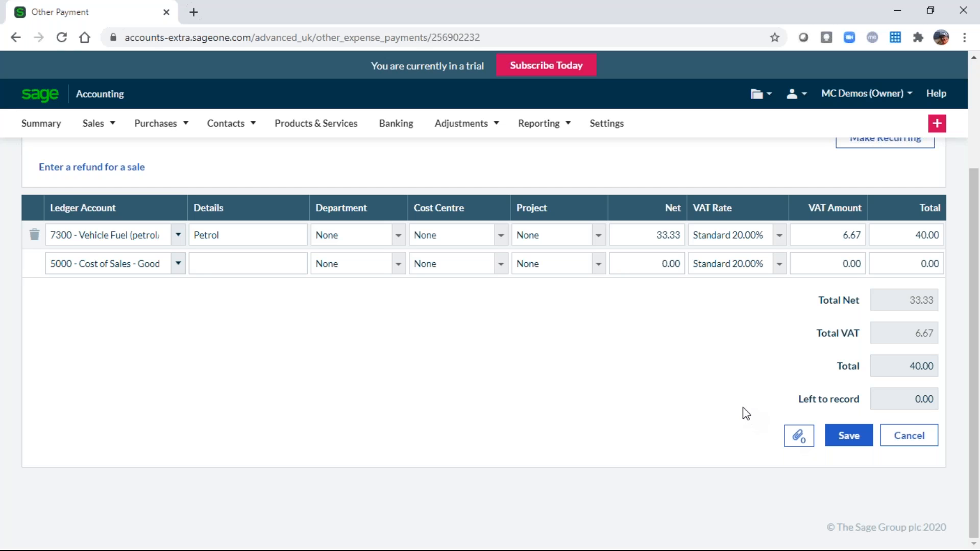
{"action": "left_click", "coordinate": [849, 438]}
{"action": "left_click", "coordinate": [849, 436]}
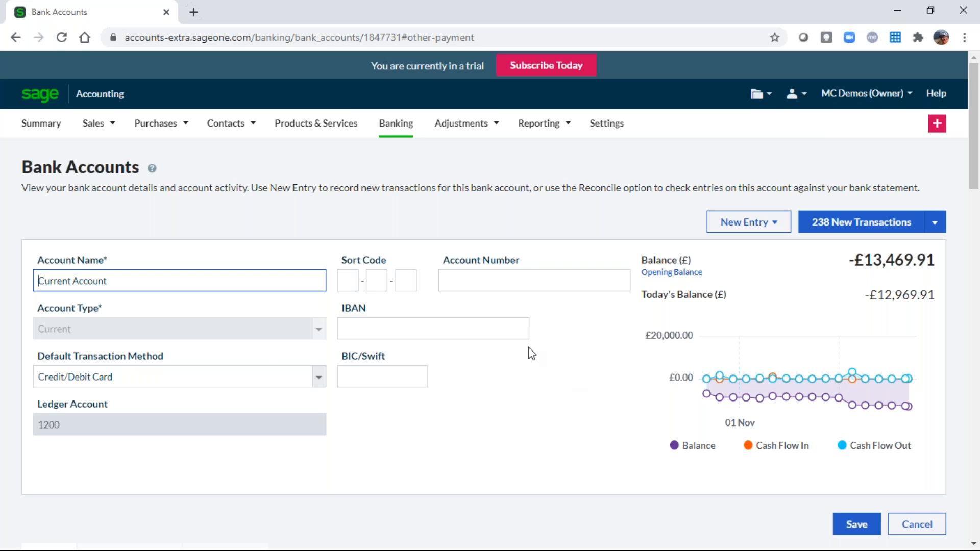
Go to Correct Transactions and start a new Make Correction.
{"action": "mouse_move", "coordinate": [472, 131]}
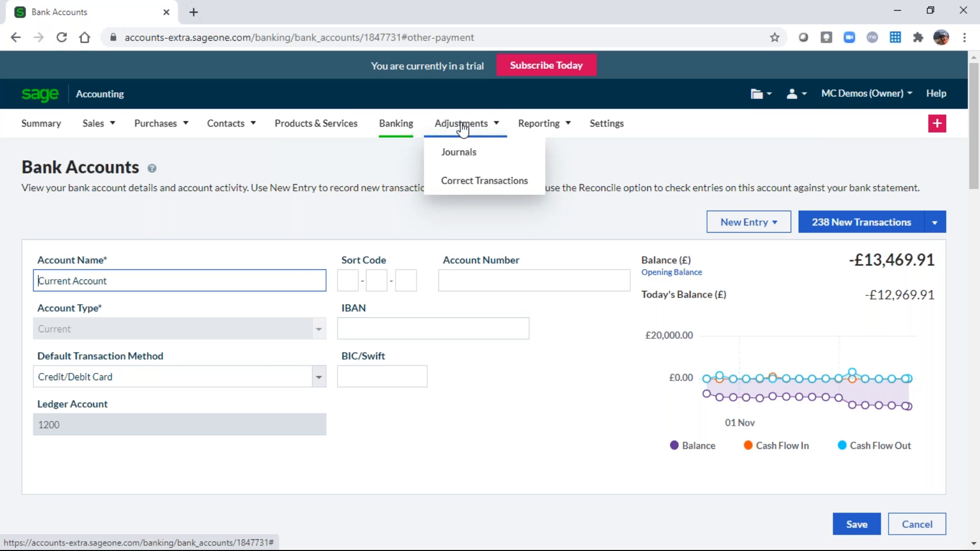
{"action": "left_click", "coordinate": [497, 188]}
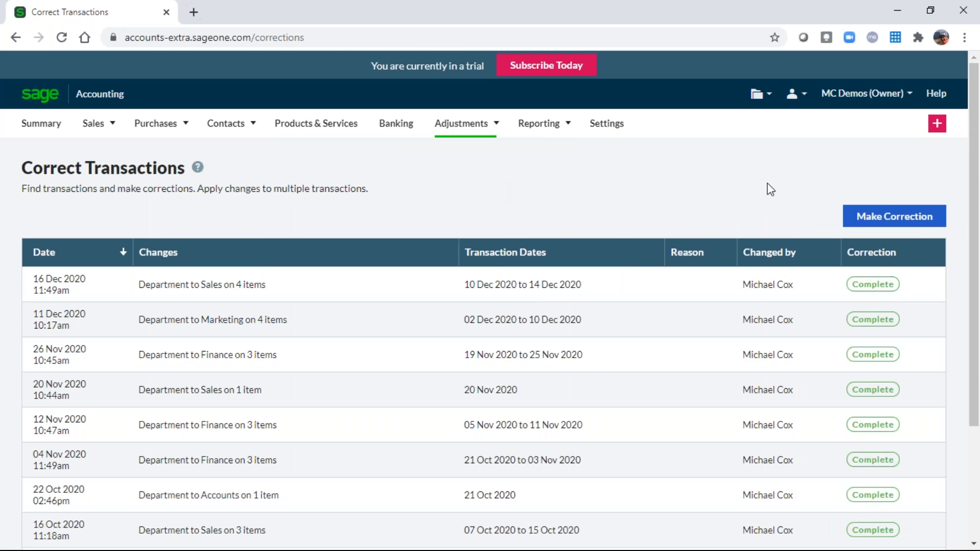
{"action": "left_click", "coordinate": [893, 218]}
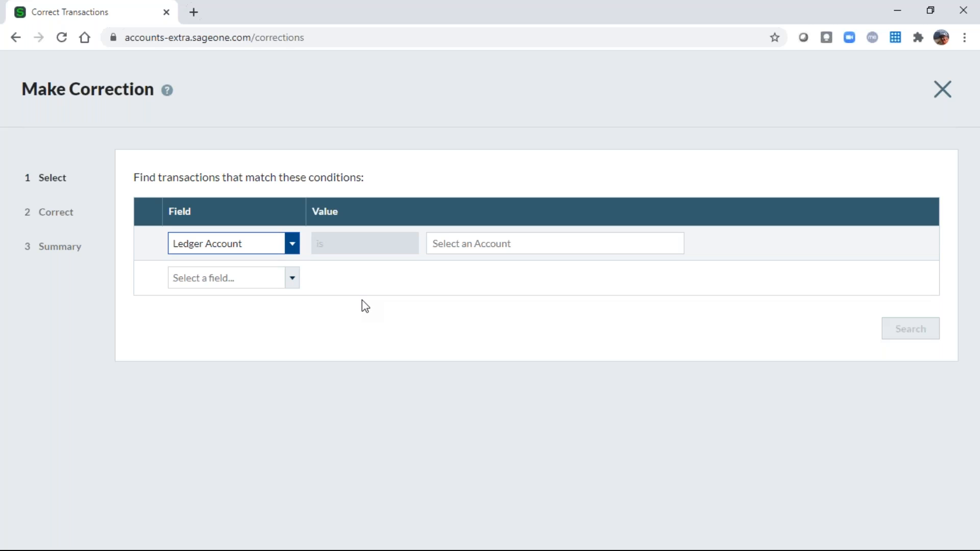
Search for transactions whose Department is None.
{"action": "left_click", "coordinate": [291, 245]}
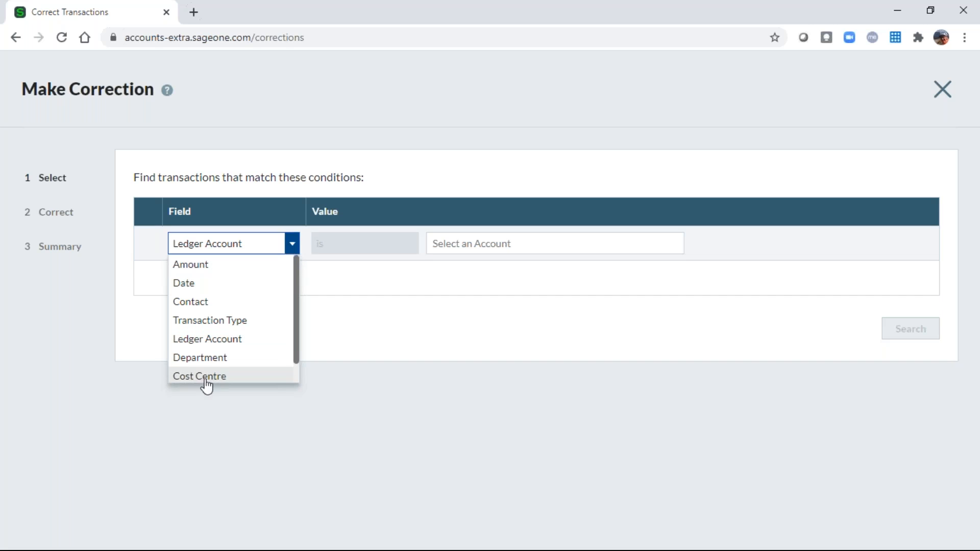
{"action": "left_click", "coordinate": [205, 360]}
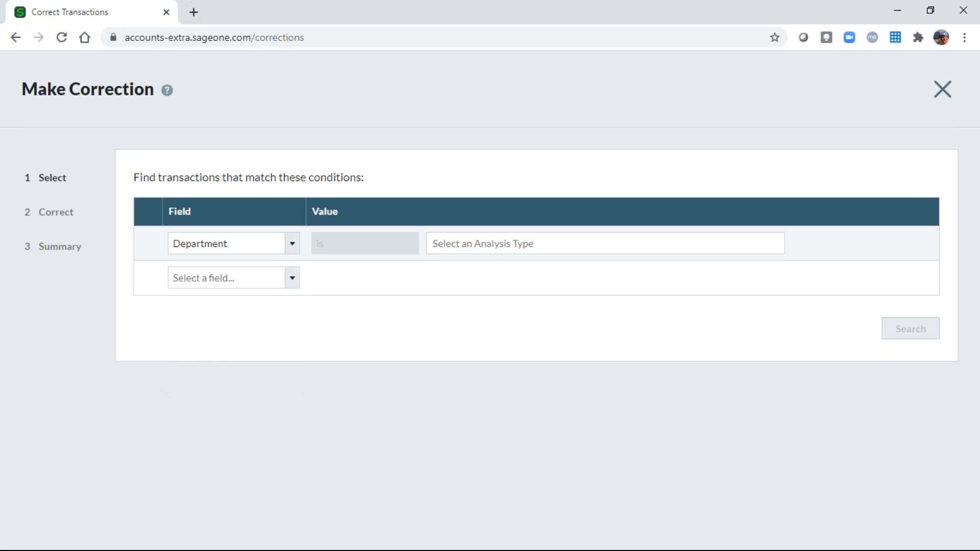
{"action": "left_click", "coordinate": [440, 250]}
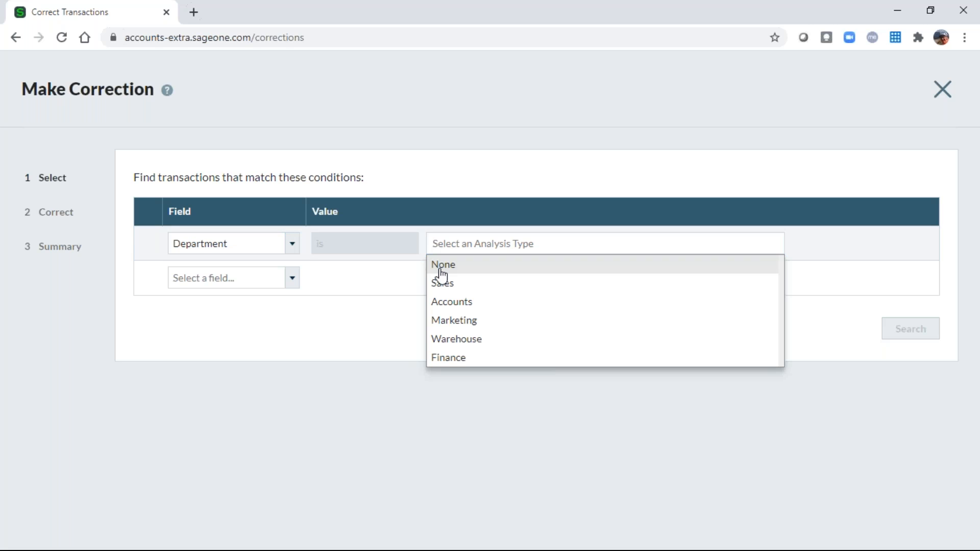
{"action": "left_click", "coordinate": [439, 266]}
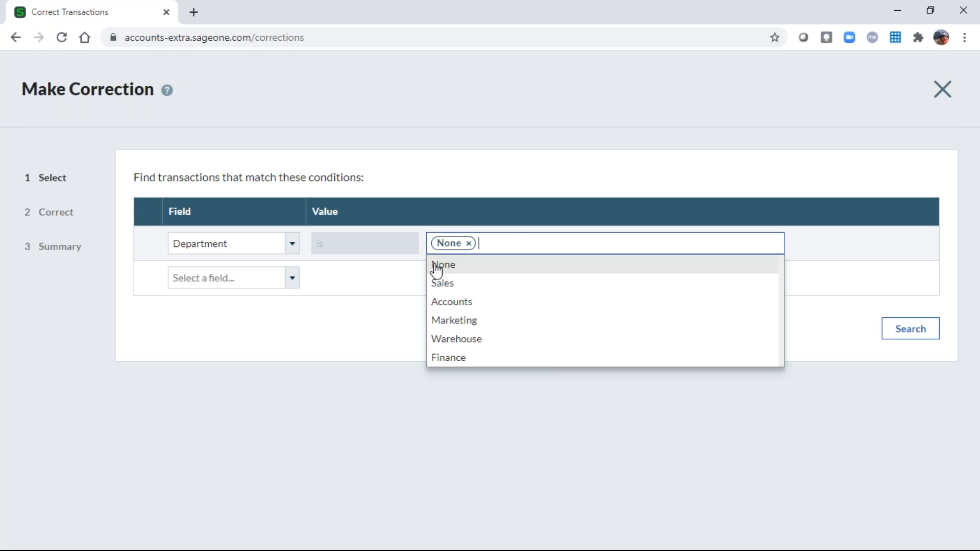
{"action": "left_click", "coordinate": [812, 329]}
{"action": "left_click", "coordinate": [911, 331]}
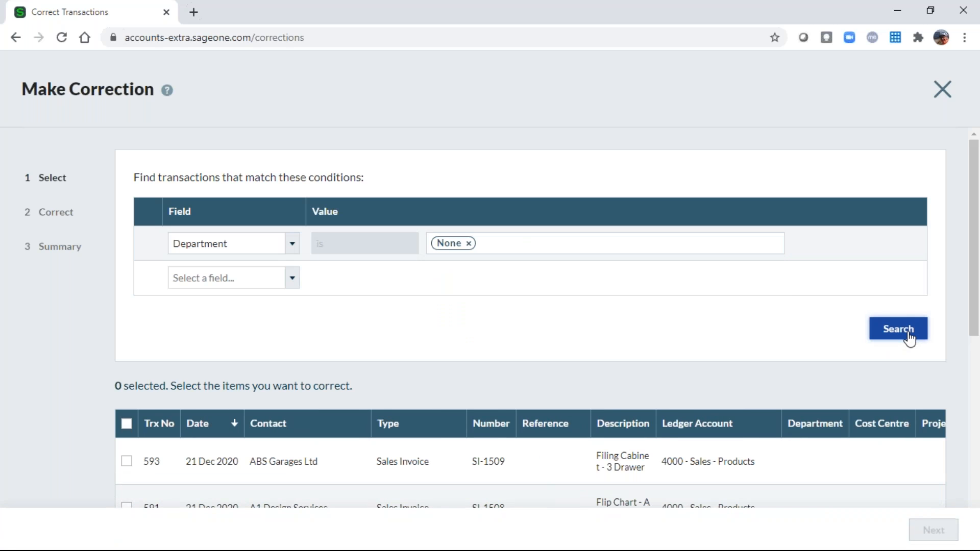
{"action": "scroll", "coordinate": [832, 442], "scroll_direction": "down", "scroll_amount": 8}
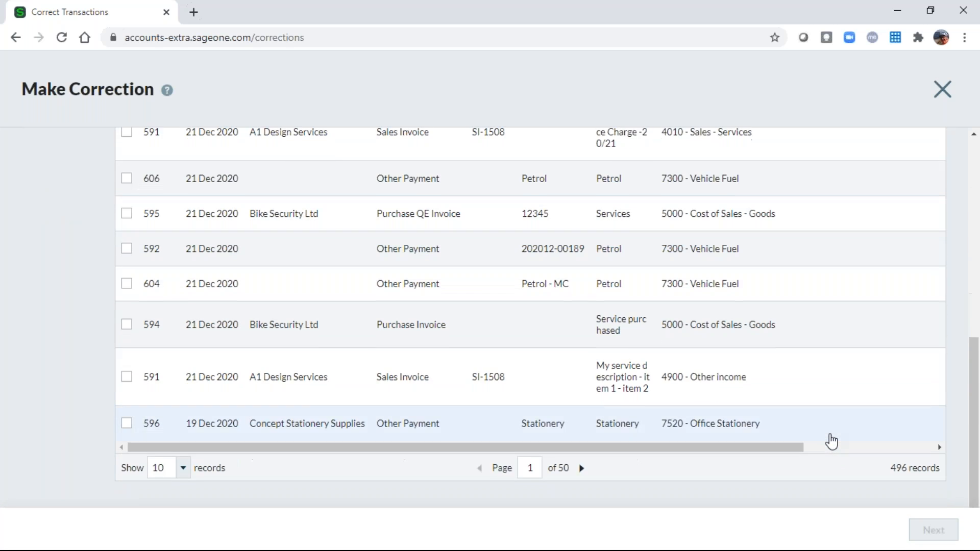
{"action": "scroll", "coordinate": [831, 442], "scroll_direction": "up", "scroll_amount": 3}
{"action": "scroll", "coordinate": [832, 442], "scroll_direction": "up", "scroll_amount": 5}
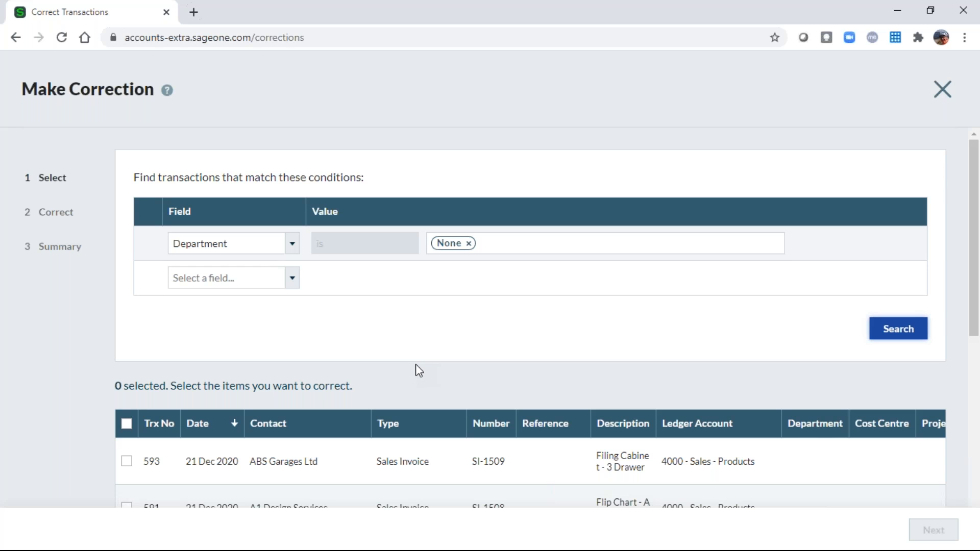
{"action": "scroll", "coordinate": [415, 365], "scroll_direction": "down", "scroll_amount": 3}
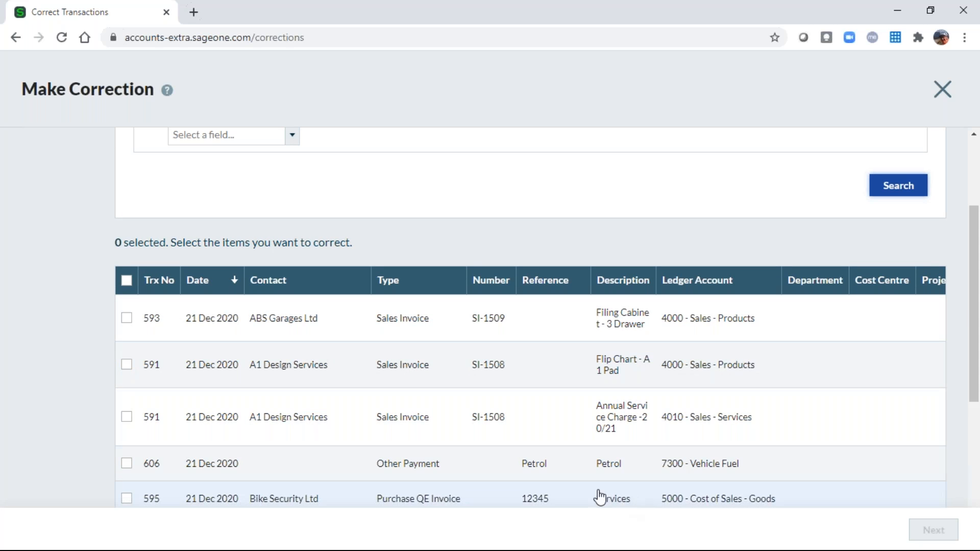
Select transactions 593, 591, 591 and 595 and continue to the Correct step.
{"action": "left_click", "coordinate": [127, 281]}
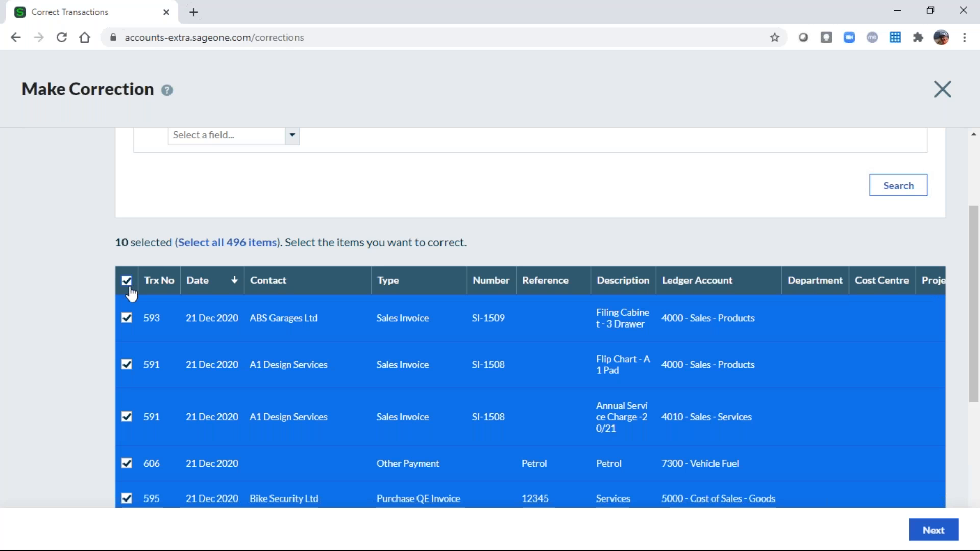
{"action": "left_click", "coordinate": [128, 281]}
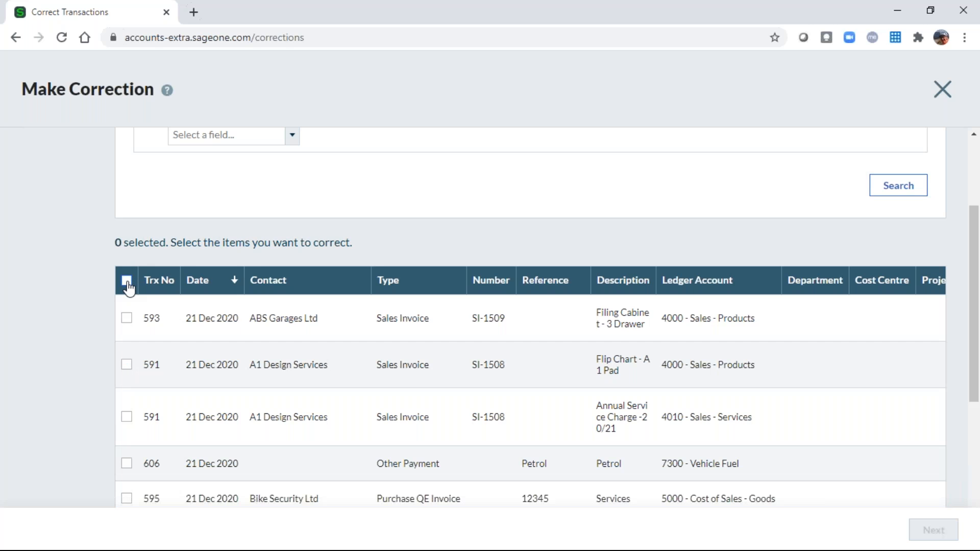
{"action": "left_click", "coordinate": [127, 318]}
{"action": "left_click", "coordinate": [127, 365]}
{"action": "left_click", "coordinate": [127, 417]}
{"action": "left_click", "coordinate": [127, 499]}
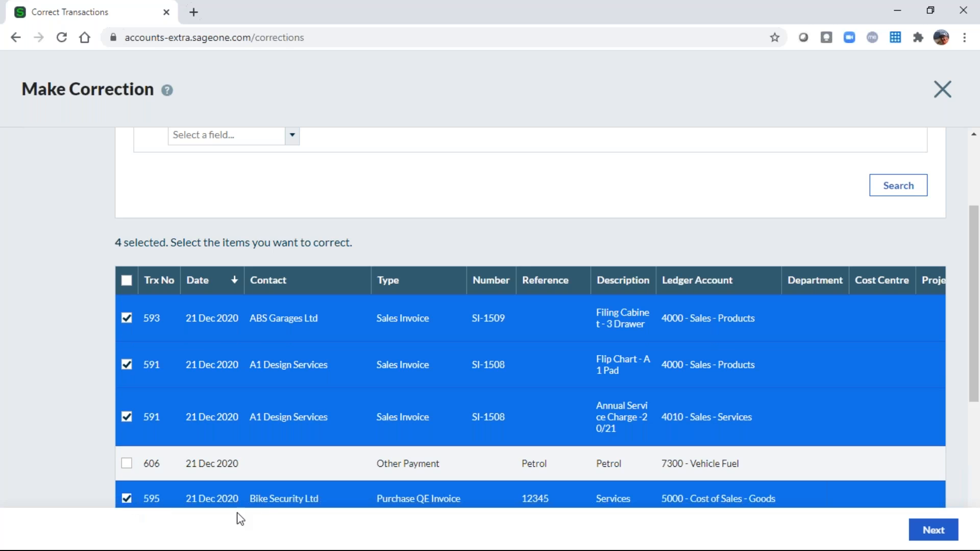
{"action": "scroll", "coordinate": [401, 386], "scroll_direction": "down", "scroll_amount": 3}
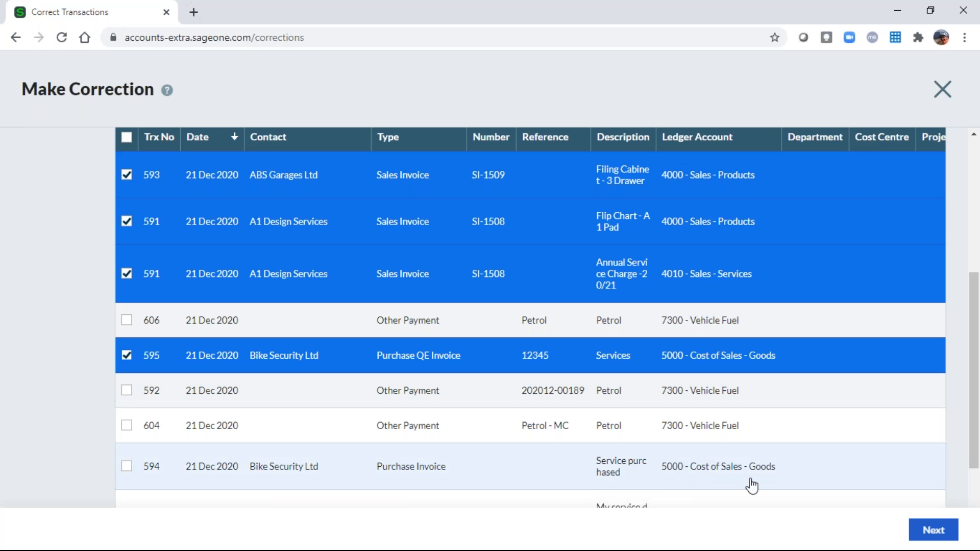
{"action": "left_click", "coordinate": [934, 532]}
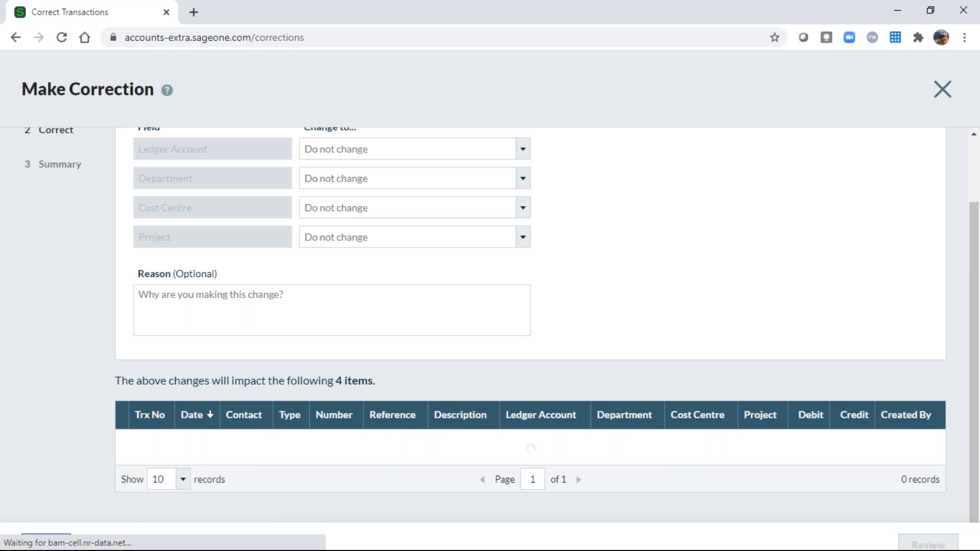
Change the selected transactions' Department to Sales, review, update and finish.
{"action": "scroll", "coordinate": [732, 309], "scroll_direction": "up", "scroll_amount": 2}
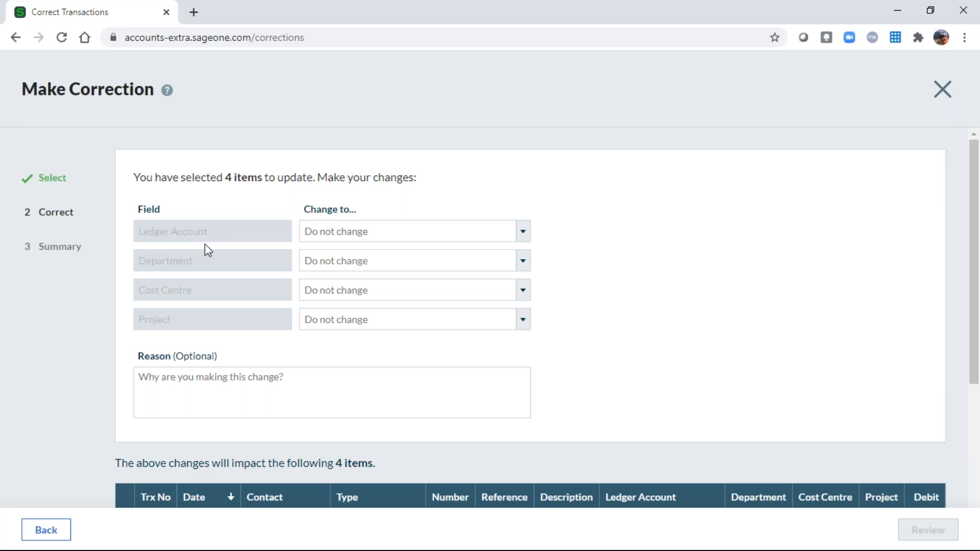
{"action": "left_click", "coordinate": [521, 263]}
{"action": "left_click", "coordinate": [322, 321]}
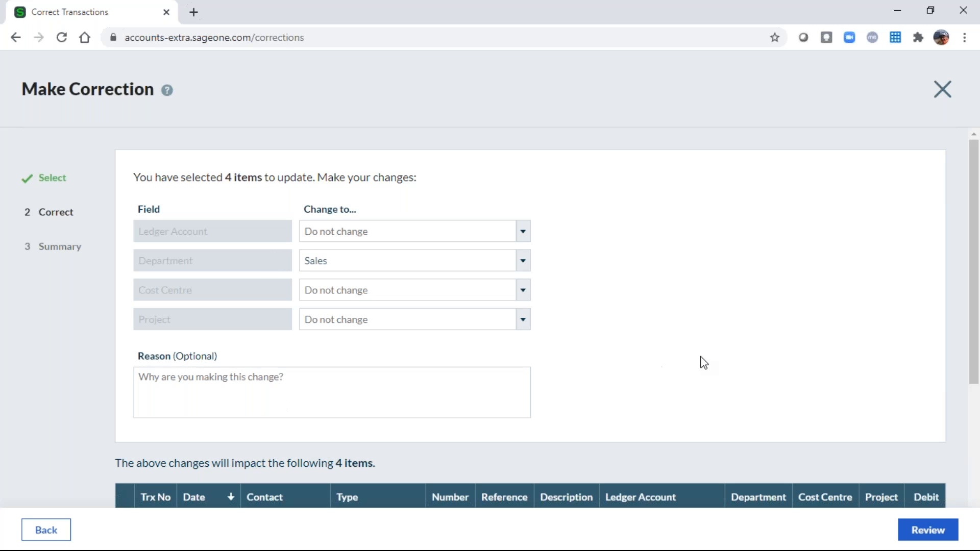
{"action": "scroll", "coordinate": [703, 361], "scroll_direction": "down", "scroll_amount": 2}
{"action": "scroll", "coordinate": [701, 356], "scroll_direction": "down", "scroll_amount": 3}
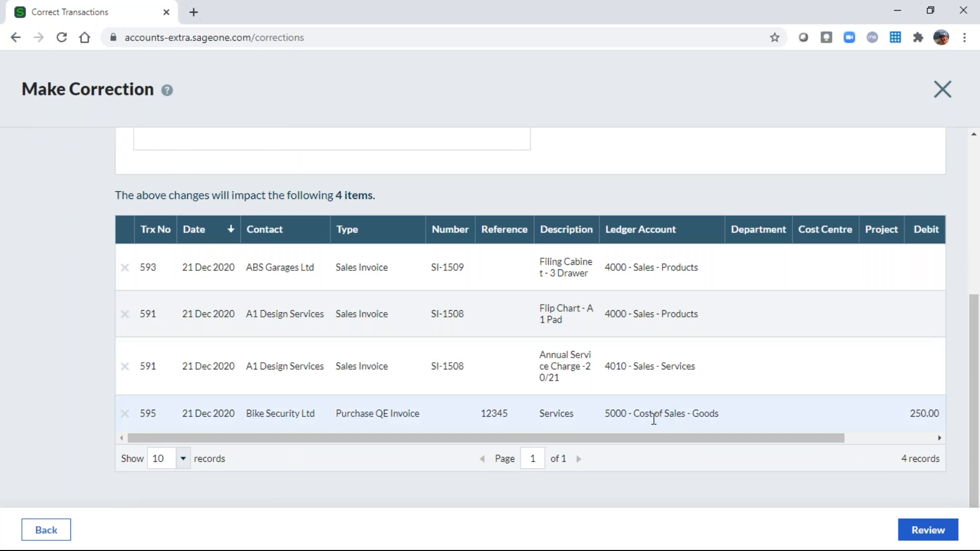
{"action": "left_click", "coordinate": [928, 533]}
{"action": "left_click", "coordinate": [639, 399]}
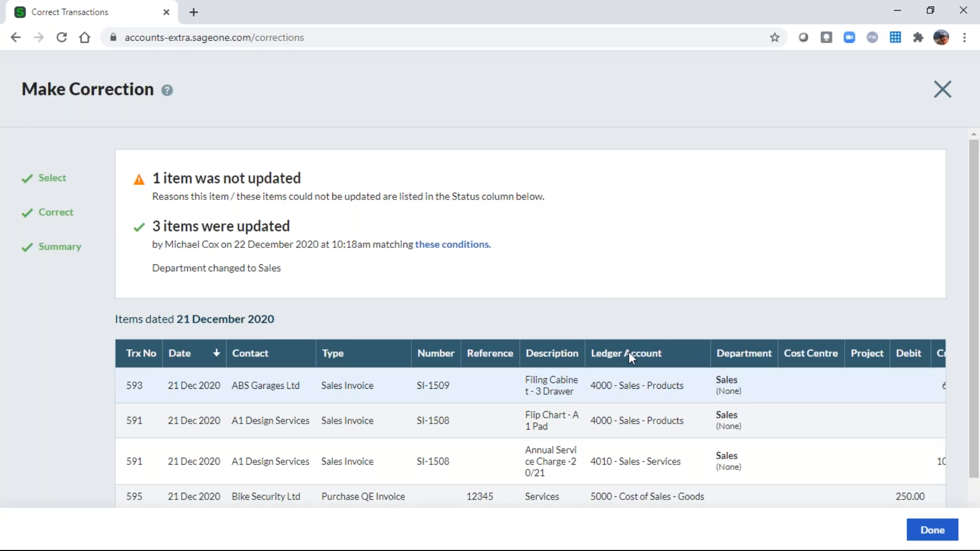
{"action": "left_click", "coordinate": [940, 531]}
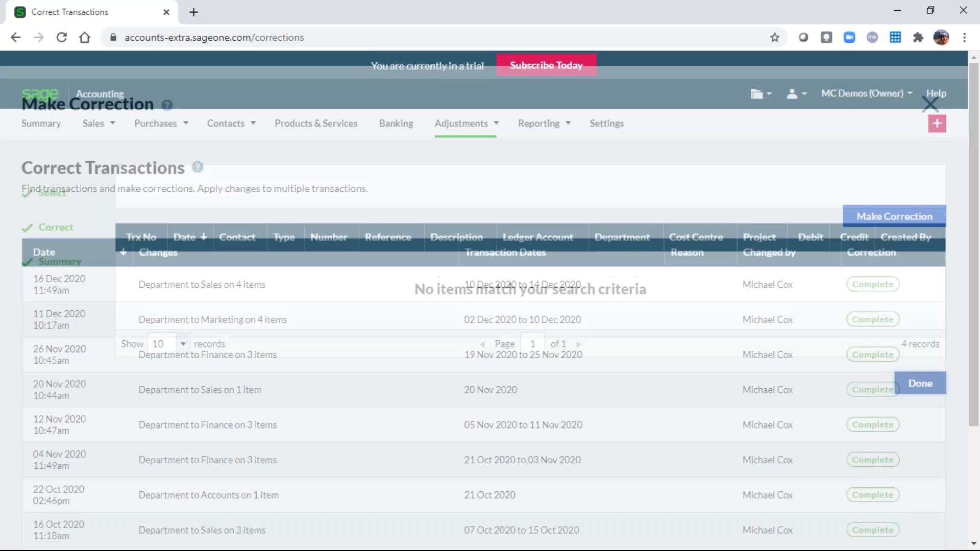
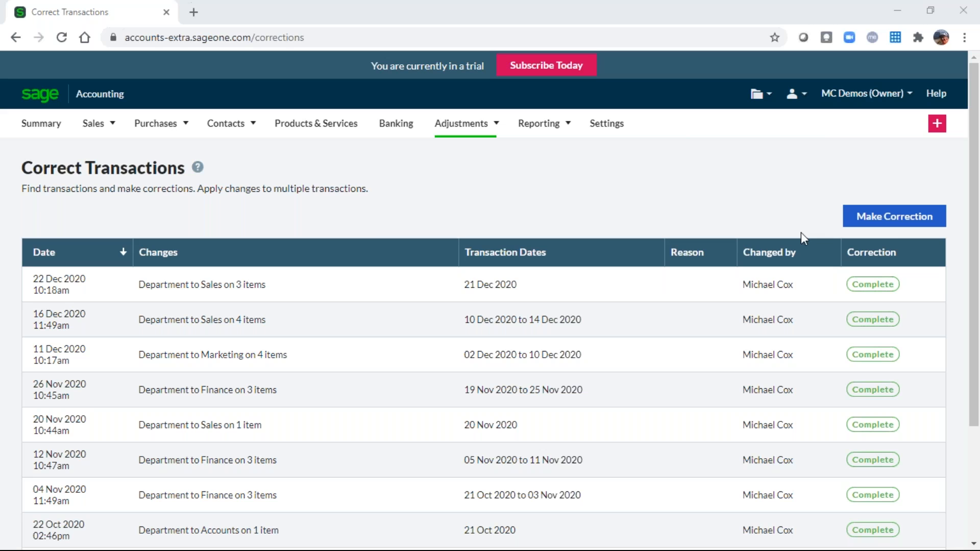
Go to Reporting and scroll down through the All Reports list.
{"action": "mouse_move", "coordinate": [540, 132]}
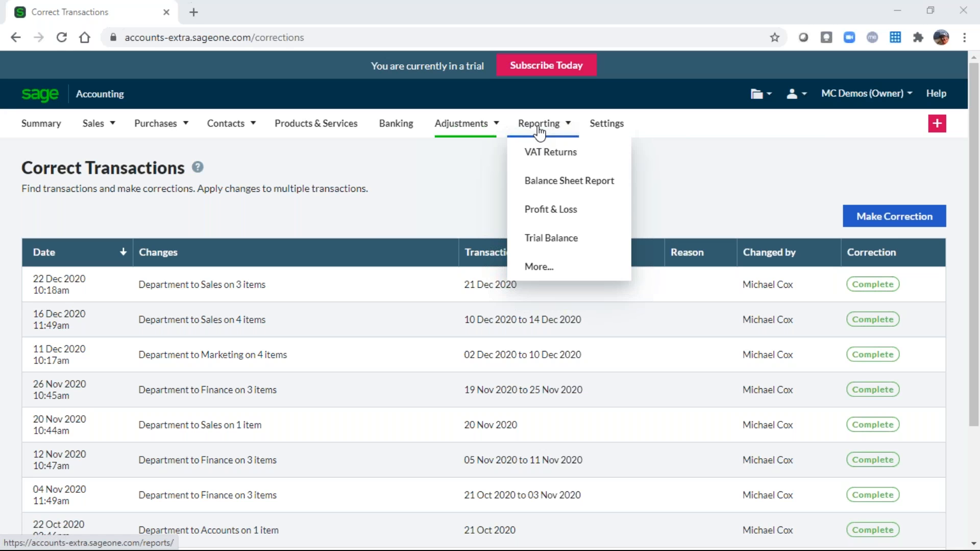
{"action": "left_click", "coordinate": [540, 130]}
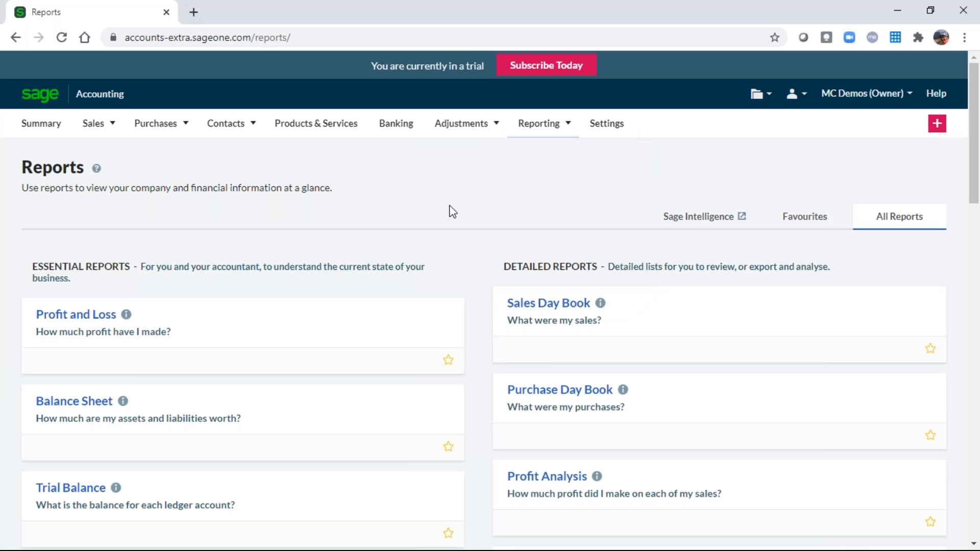
{"action": "scroll", "coordinate": [448, 234], "scroll_direction": "down", "scroll_amount": 1}
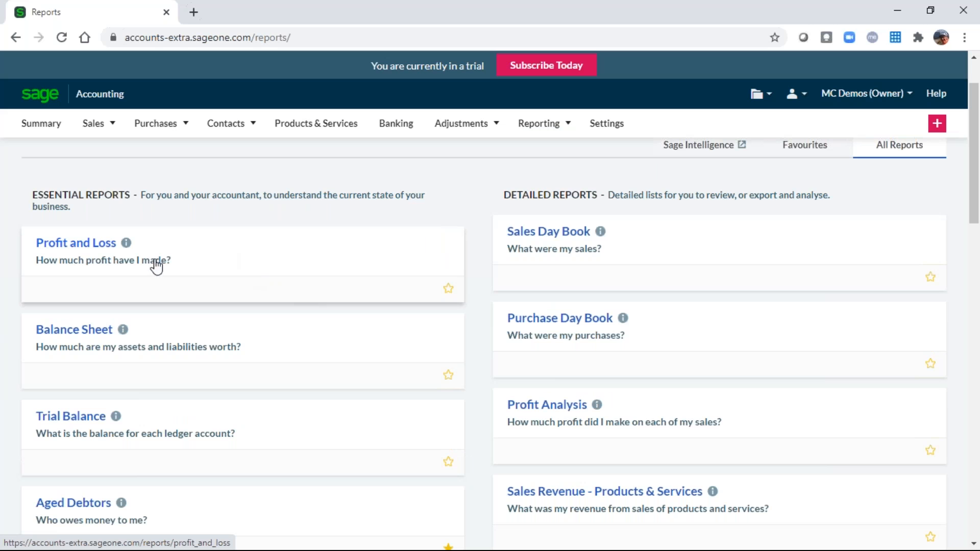
{"action": "scroll", "coordinate": [127, 387], "scroll_direction": "down", "scroll_amount": 1}
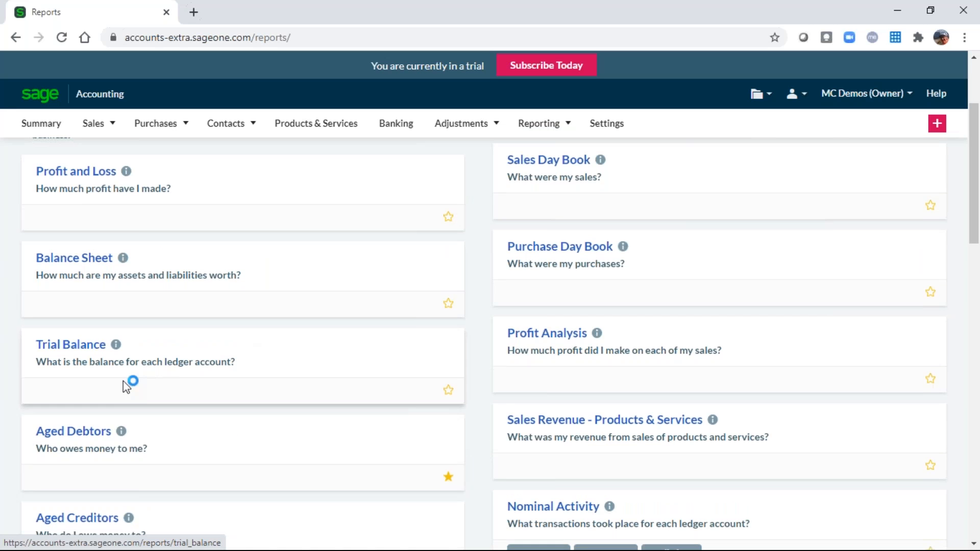
{"action": "scroll", "coordinate": [324, 447], "scroll_direction": "down", "scroll_amount": 1}
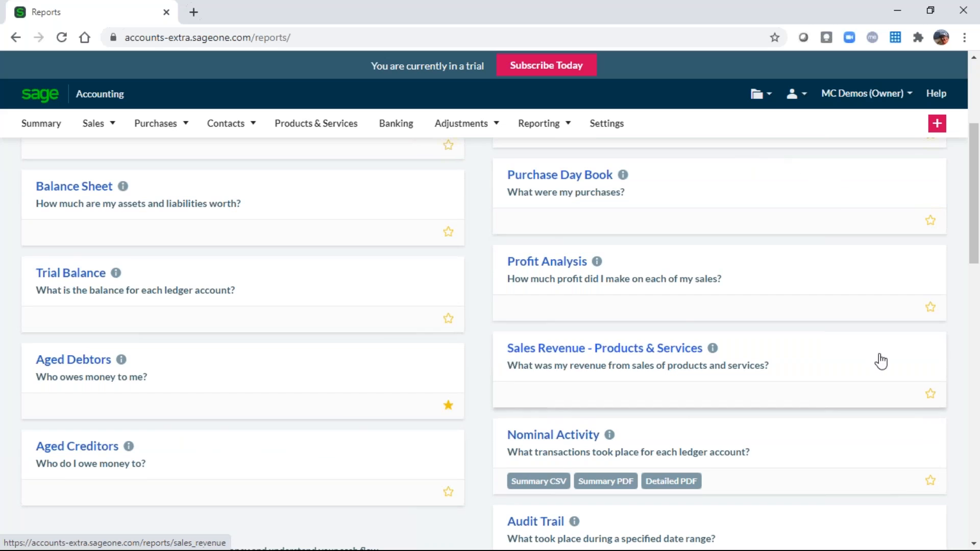
{"action": "scroll", "coordinate": [880, 359], "scroll_direction": "down", "scroll_amount": 2}
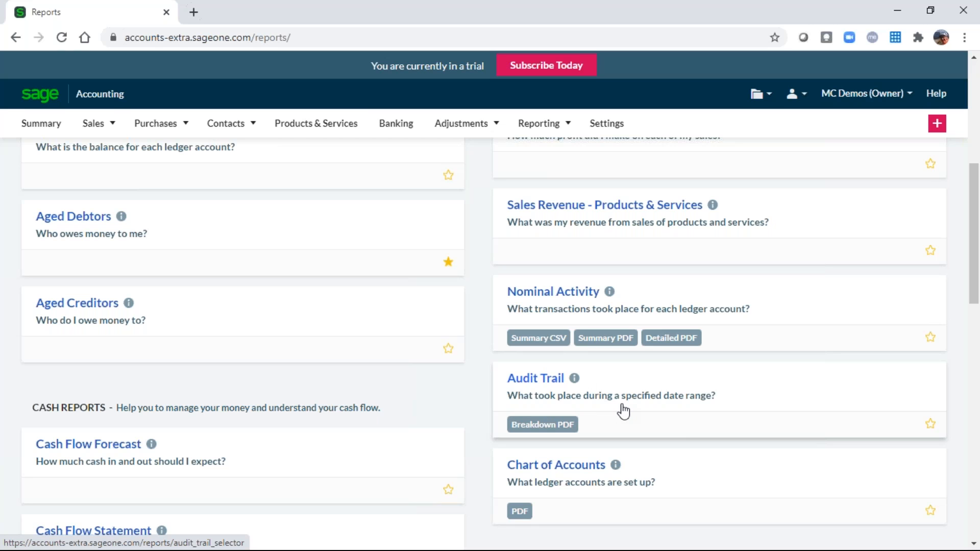
{"action": "scroll", "coordinate": [618, 466], "scroll_direction": "down", "scroll_amount": 1}
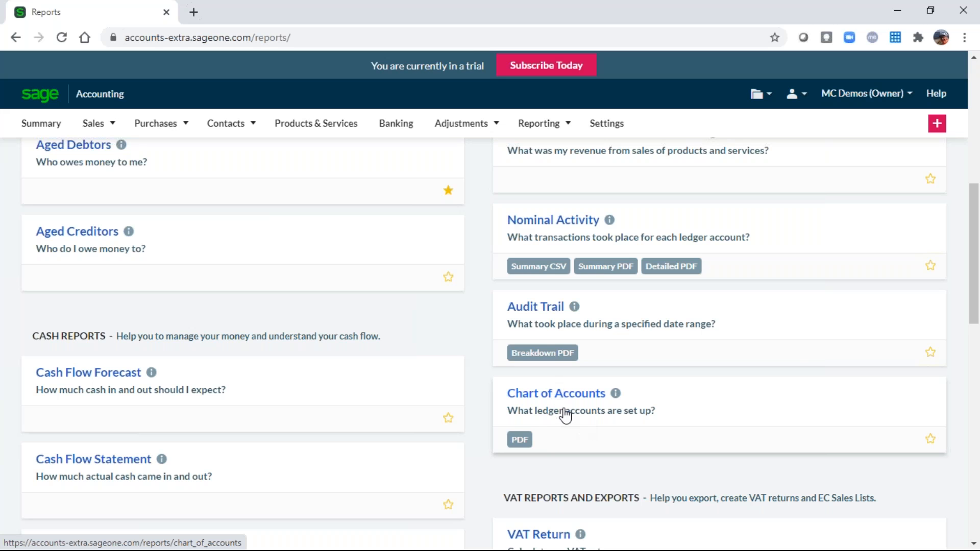
{"action": "scroll", "coordinate": [565, 416], "scroll_direction": "down", "scroll_amount": 3}
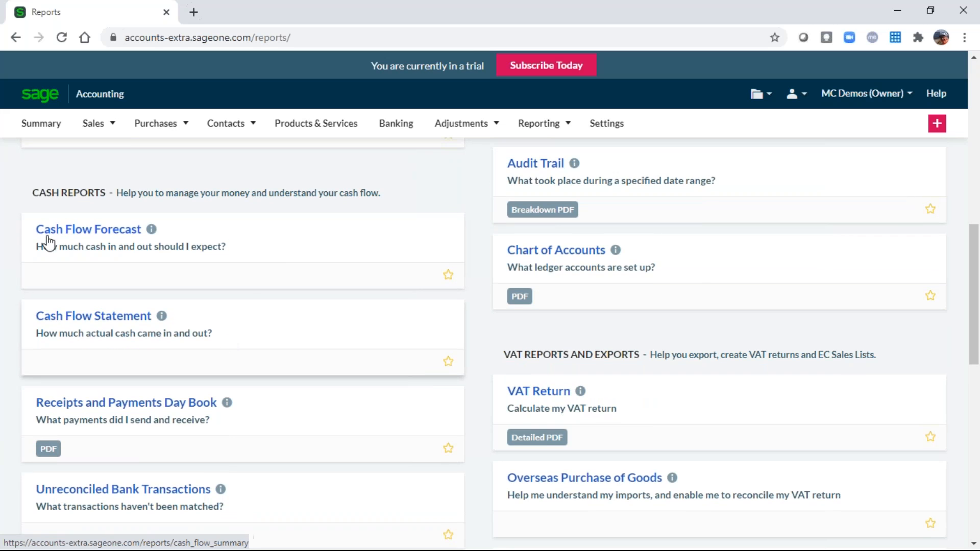
{"action": "scroll", "coordinate": [313, 446], "scroll_direction": "down", "scroll_amount": 4}
{"action": "scroll", "coordinate": [314, 446], "scroll_direction": "down", "scroll_amount": 4}
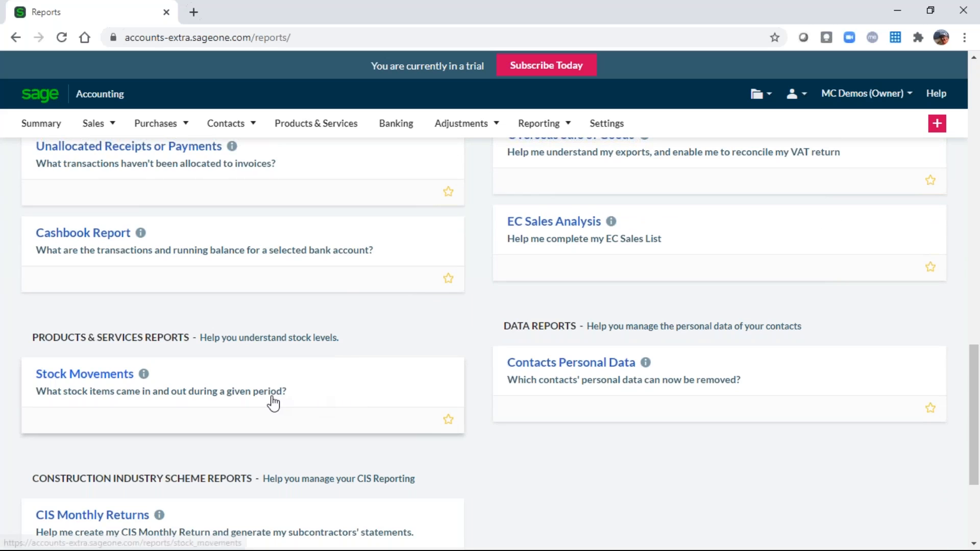
{"action": "scroll", "coordinate": [510, 452], "scroll_direction": "down", "scroll_amount": 3}
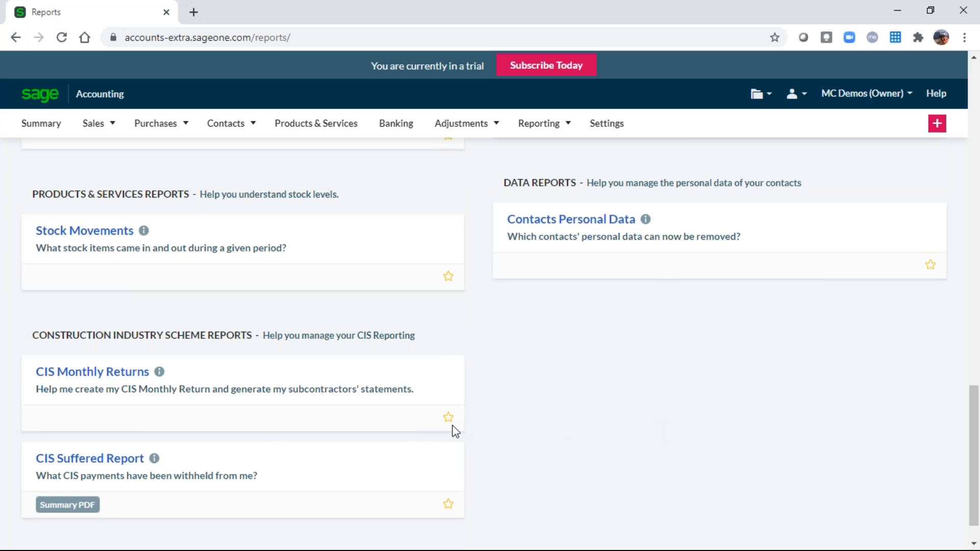
Scroll back over the financial, cash, VAT, stock, CIS and data reports to review them.
{"action": "mouse_move", "coordinate": [156, 458]}
{"action": "scroll", "coordinate": [560, 438], "scroll_direction": "up", "scroll_amount": 15}
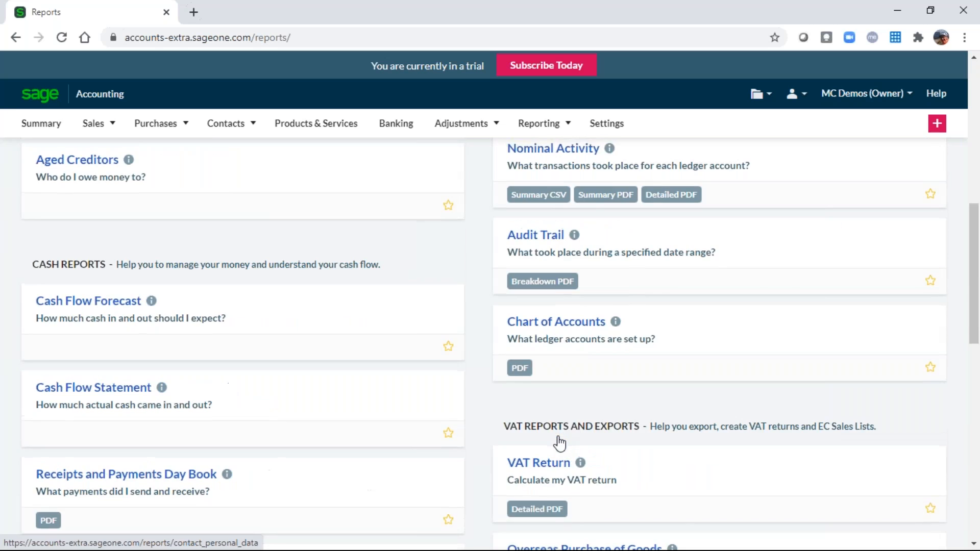
{"action": "scroll", "coordinate": [547, 442], "scroll_direction": "up", "scroll_amount": 5}
{"action": "scroll", "coordinate": [547, 442], "scroll_direction": "down", "scroll_amount": 3}
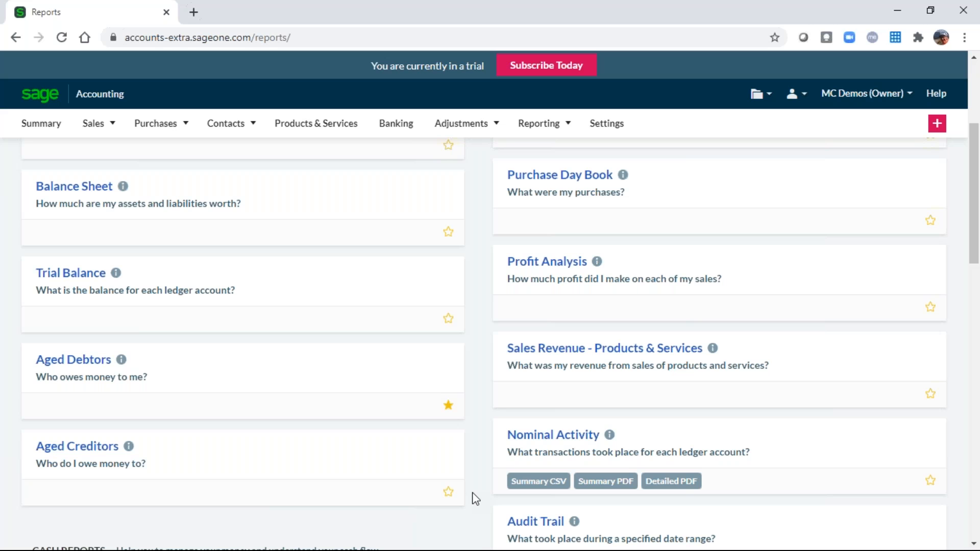
{"action": "scroll", "coordinate": [500, 495], "scroll_direction": "down", "scroll_amount": 3}
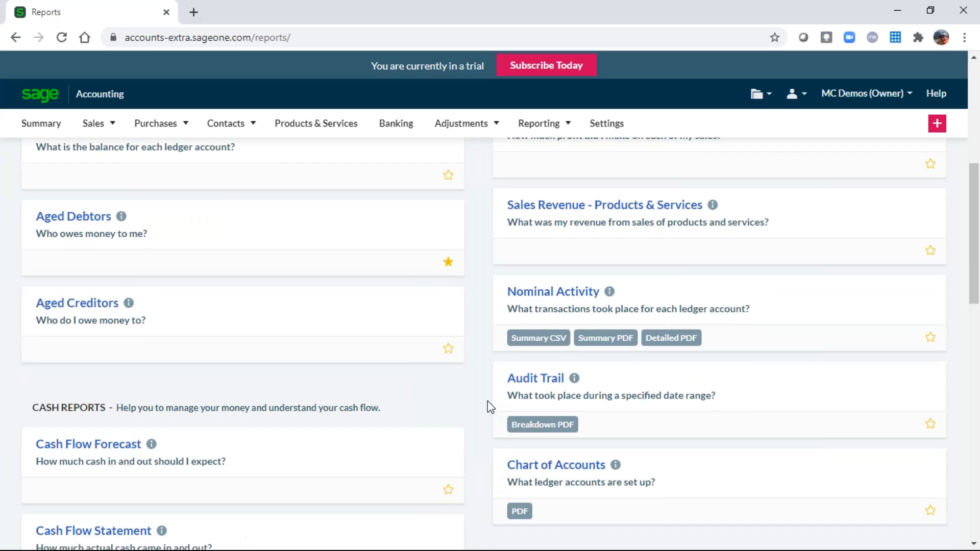
Export an all-accounts summary of the Nominal Activity Report for 01/12/2020–22/12/2020 as PDF.
{"action": "left_click", "coordinate": [575, 295]}
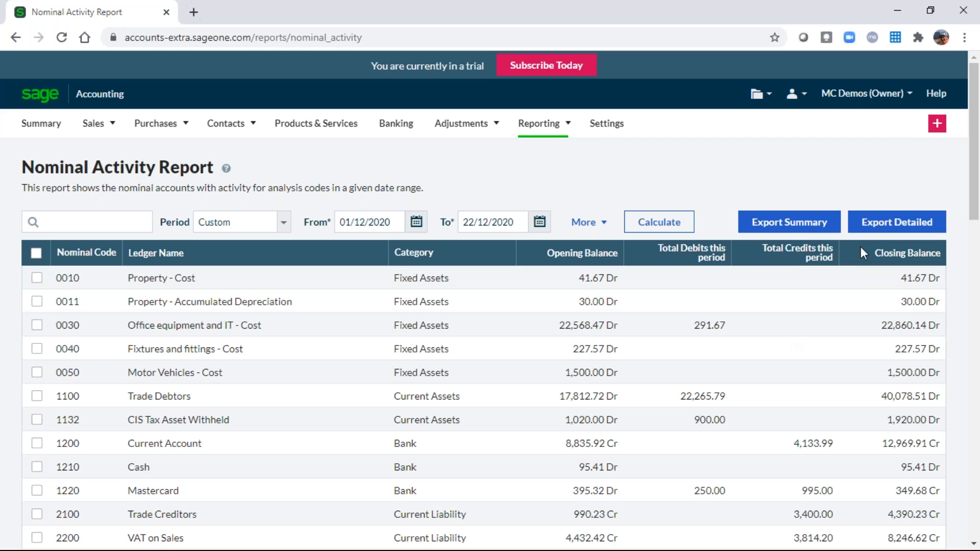
{"action": "left_click", "coordinate": [791, 227]}
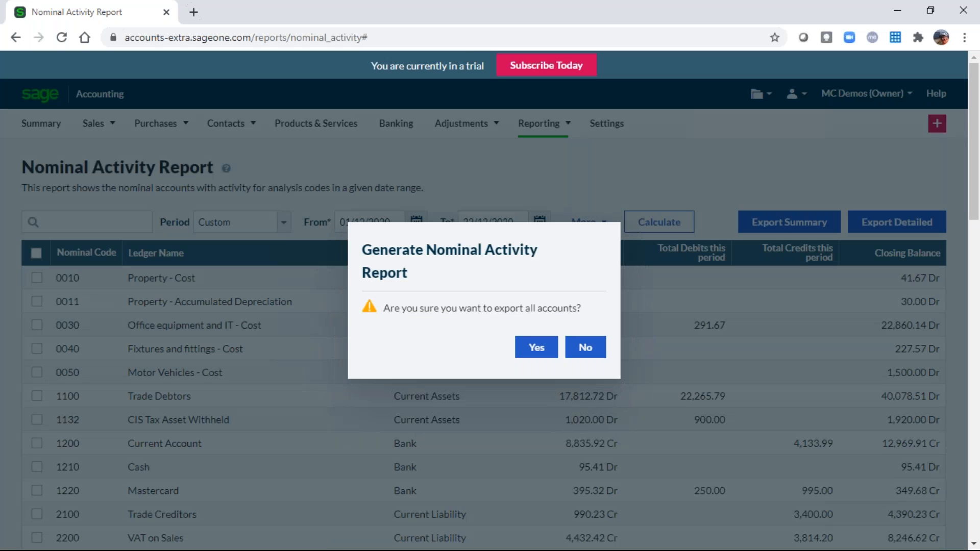
{"action": "left_click", "coordinate": [539, 352]}
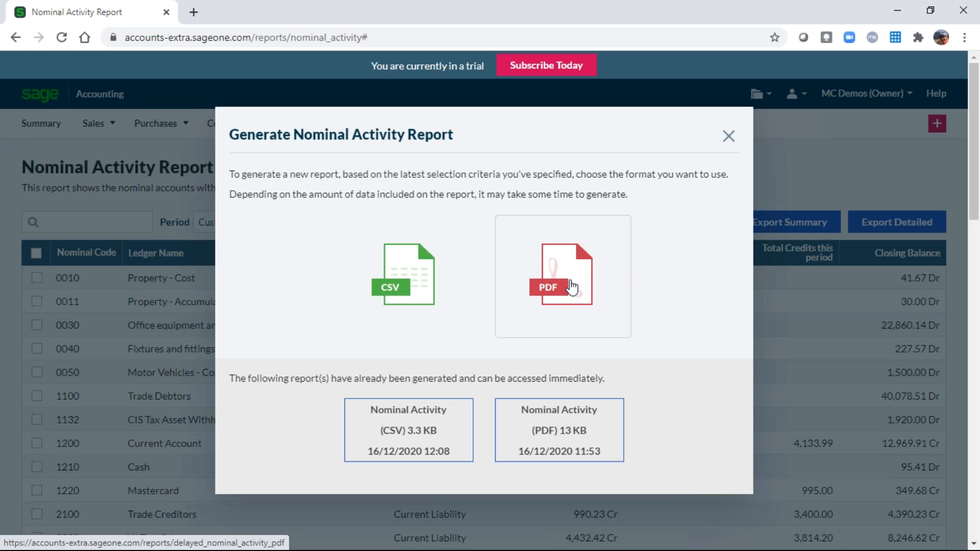
{"action": "left_click", "coordinate": [570, 286]}
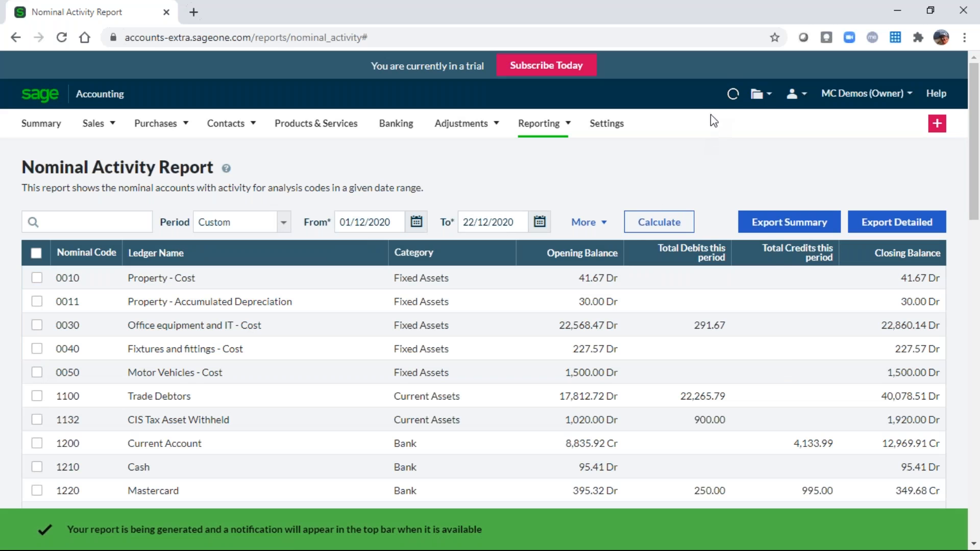
Open the 22 Dec Nominal Activity PDF from the recent reports list.
{"action": "left_click", "coordinate": [740, 94]}
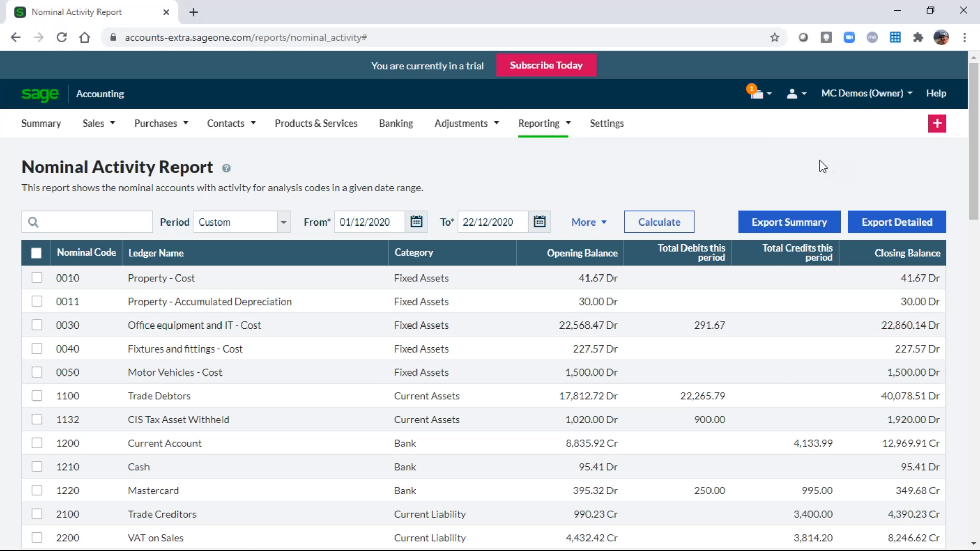
{"action": "left_click", "coordinate": [755, 92]}
{"action": "left_click", "coordinate": [756, 95]}
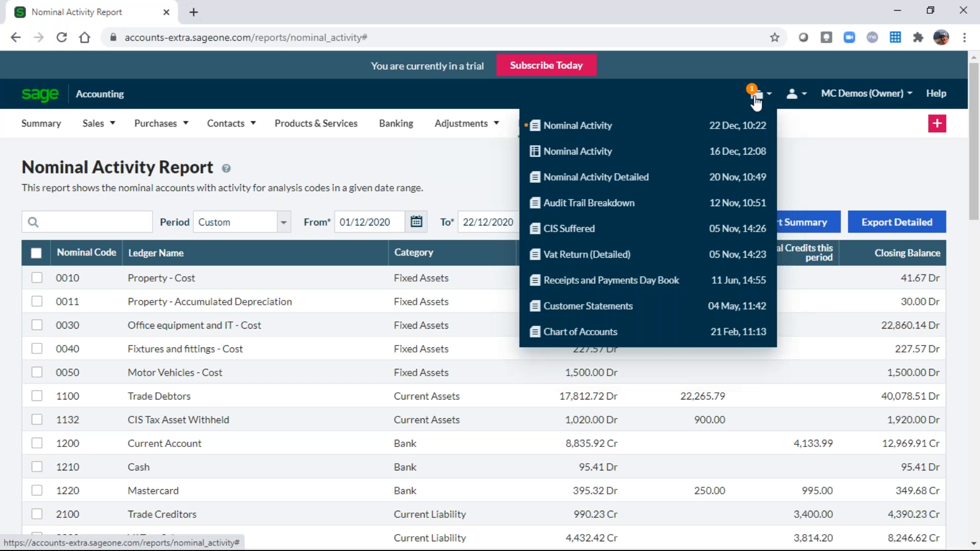
{"action": "left_click", "coordinate": [580, 126]}
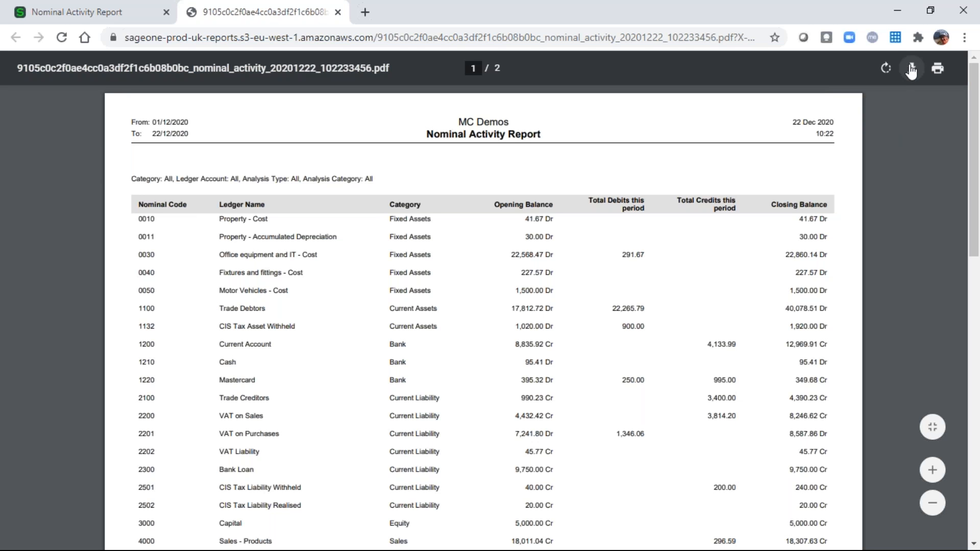
Download the Nominal Activity Report PDF, then close its tab to return to Sage.
{"action": "left_click", "coordinate": [943, 75]}
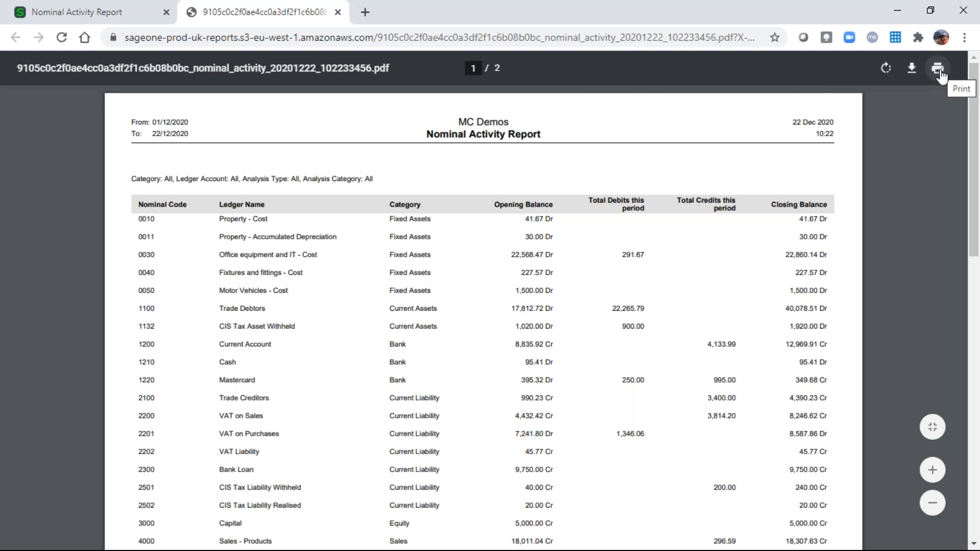
{"action": "left_click", "coordinate": [335, 12]}
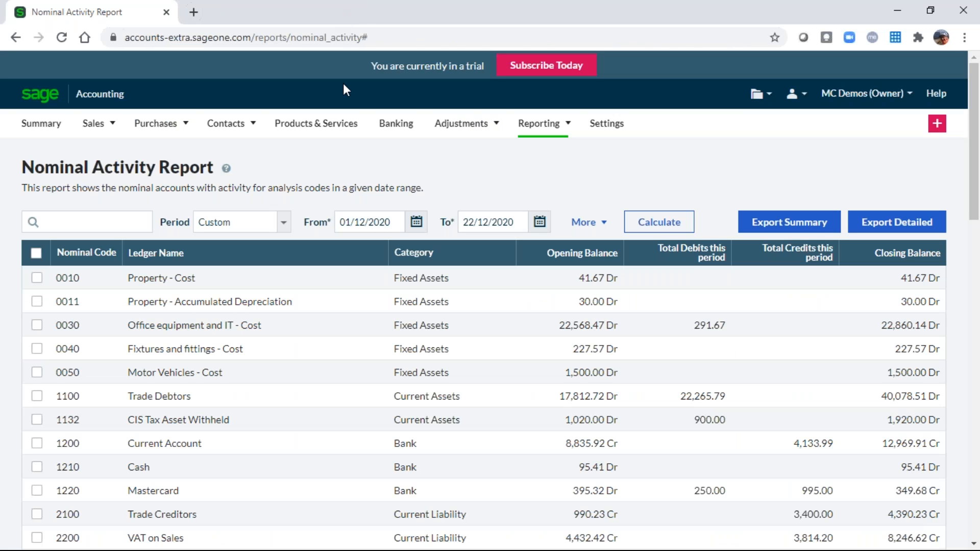
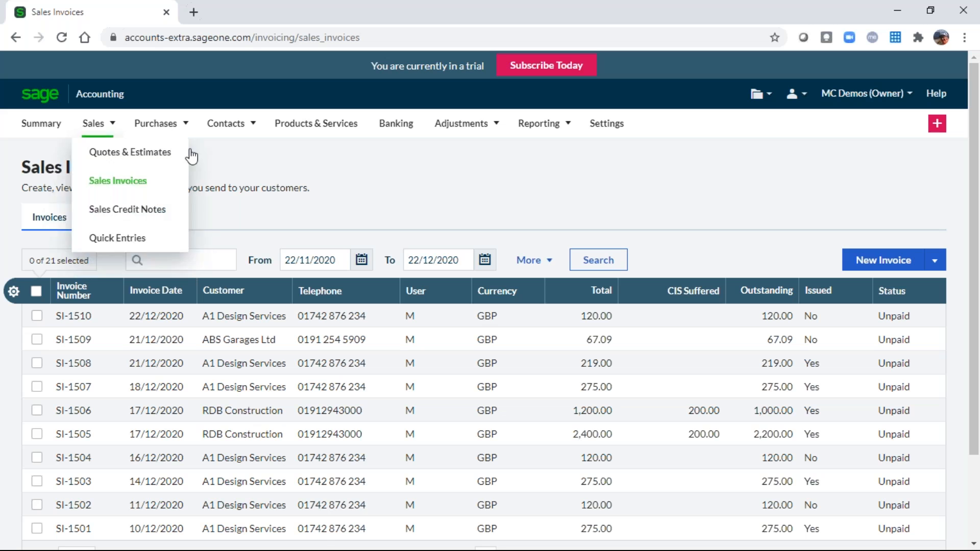
Start a new blank sales invoice dated 22/12/2020, due 21/01/2021.
{"action": "left_click", "coordinate": [882, 268]}
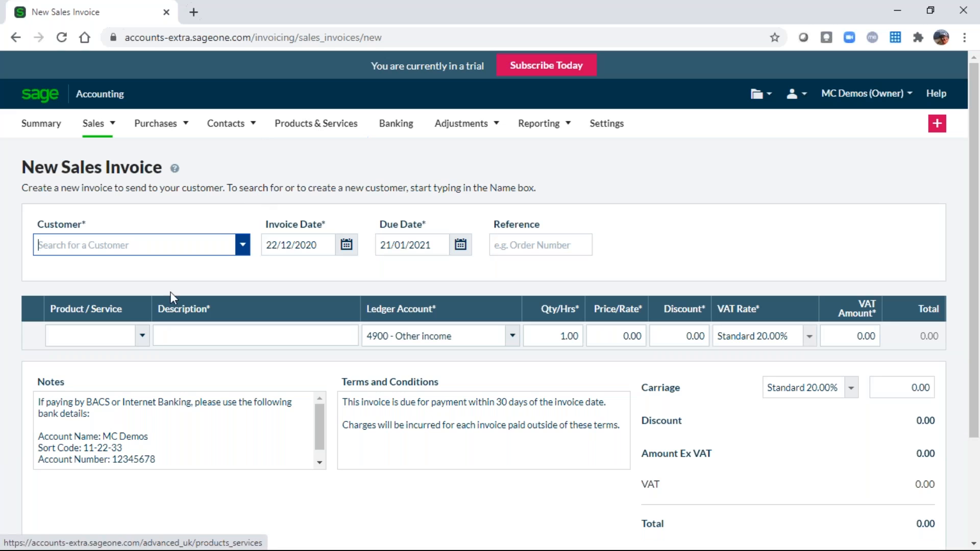
Put DVD on the first invoice line, then head for the Products & Services list.
{"action": "left_click", "coordinate": [142, 336]}
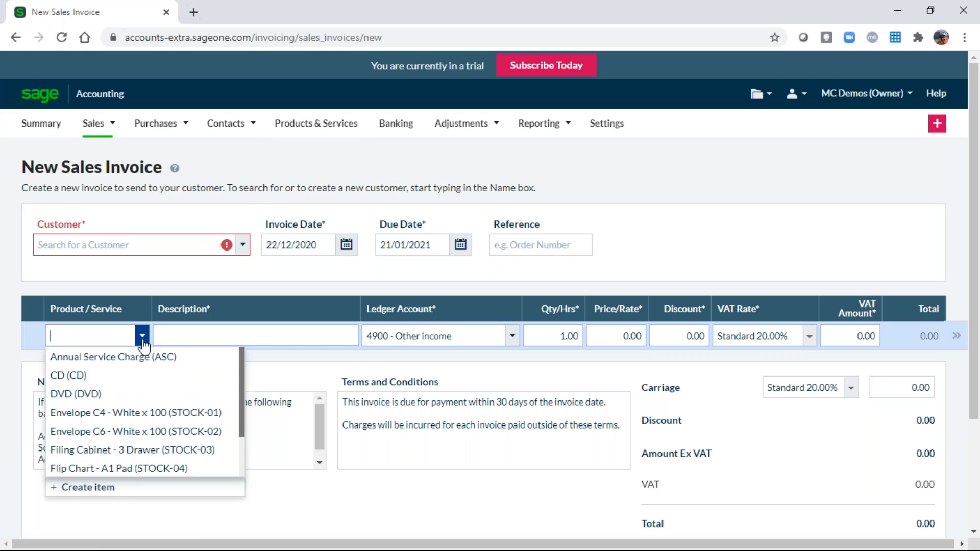
{"action": "left_click", "coordinate": [72, 395]}
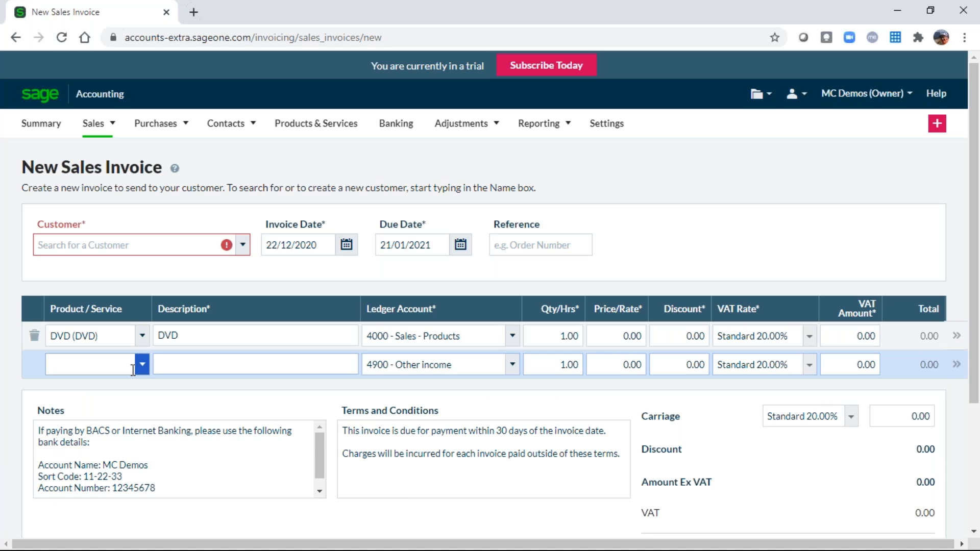
{"action": "left_click", "coordinate": [315, 132]}
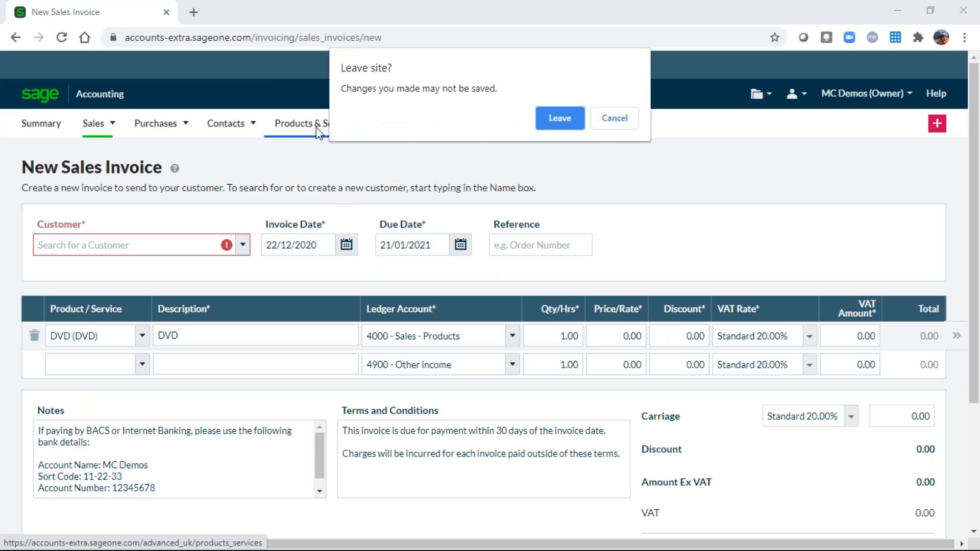
Discard the unsaved invoice and begin a new item from Products & Services.
{"action": "left_click", "coordinate": [555, 117]}
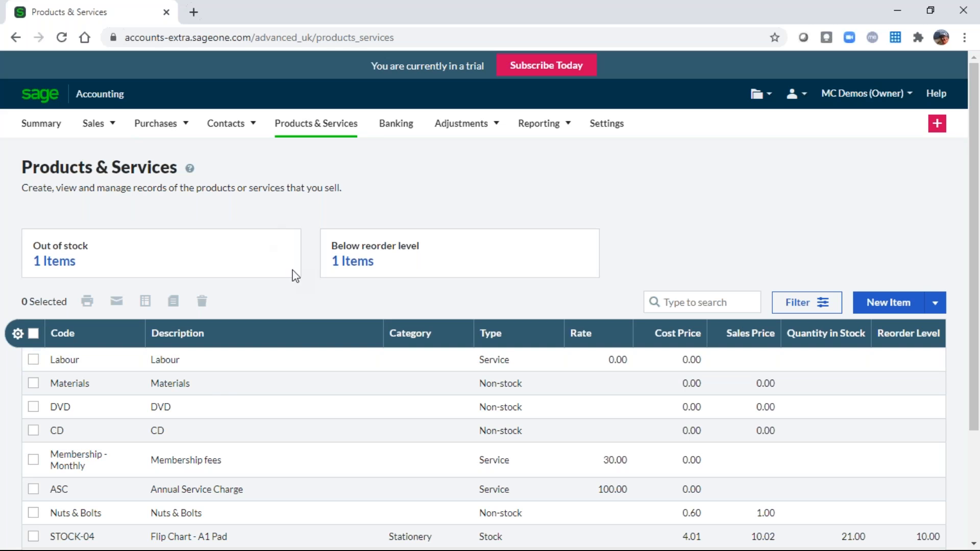
{"action": "left_click", "coordinate": [891, 304]}
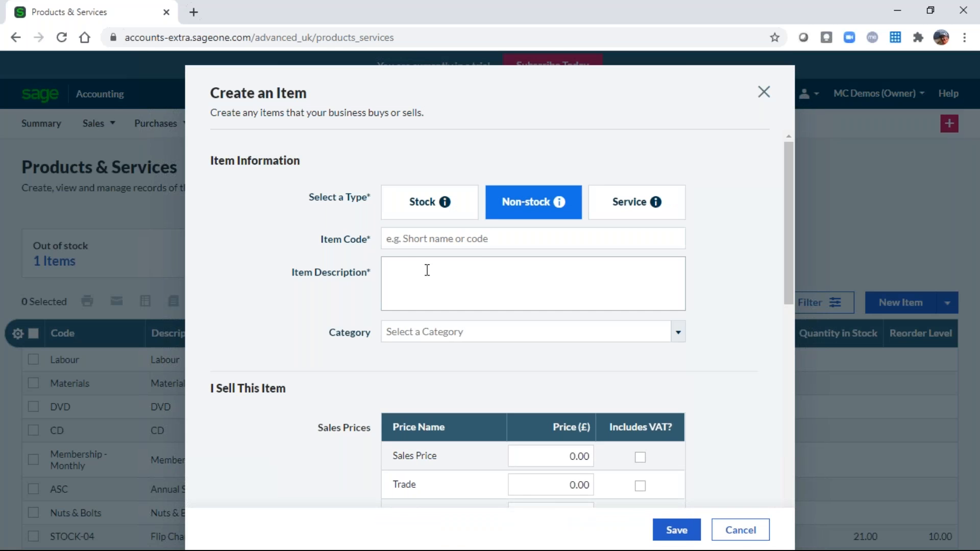
Save non-stock item 1234, 'My product description', with a 100 sales price.
{"action": "left_click", "coordinate": [388, 238]}
{"action": "type", "text": "1234"}
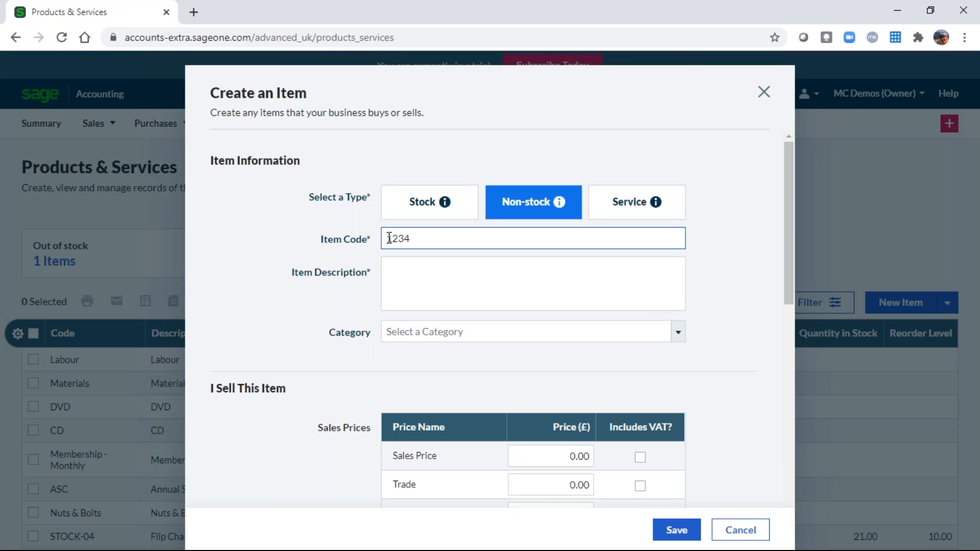
{"action": "key", "text": "Tab"}
{"action": "type", "text": "My pr"}
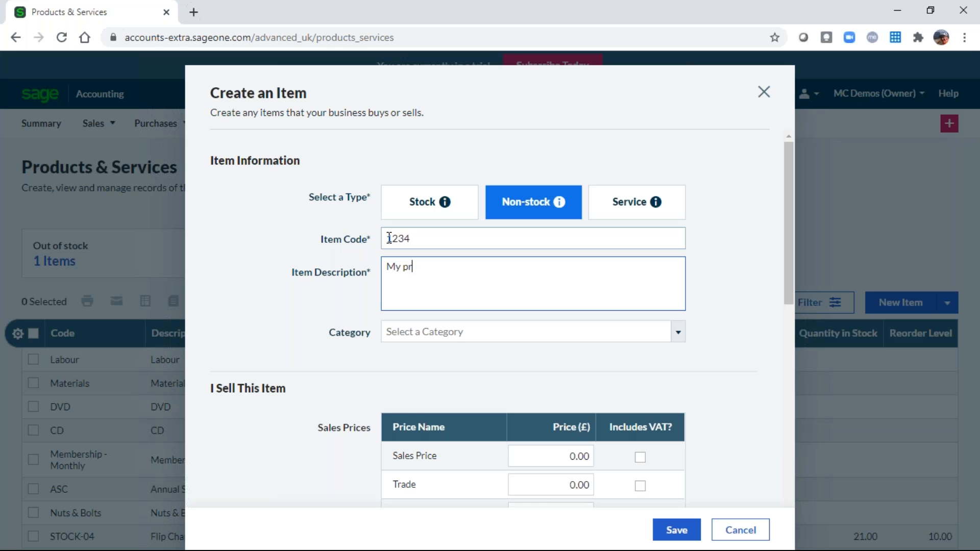
{"action": "type", "text": "odcut descrip"}
{"action": "key", "text": "BackSpace"}
{"action": "type", "text": "ption"}
{"action": "key", "text": "Left"}
{"action": "key", "text": "Left"}
{"action": "key", "text": "Left"}
{"action": "key", "text": "Left"}
{"action": "key", "text": "Left"}
{"action": "key", "text": "Left"}
{"action": "key", "text": "Left"}
{"action": "key", "text": "Left"}
{"action": "key", "text": "Left"}
{"action": "key", "text": "BackSpace"}
{"action": "type", "text": "c"}
{"action": "left_click", "coordinate": [539, 451]}
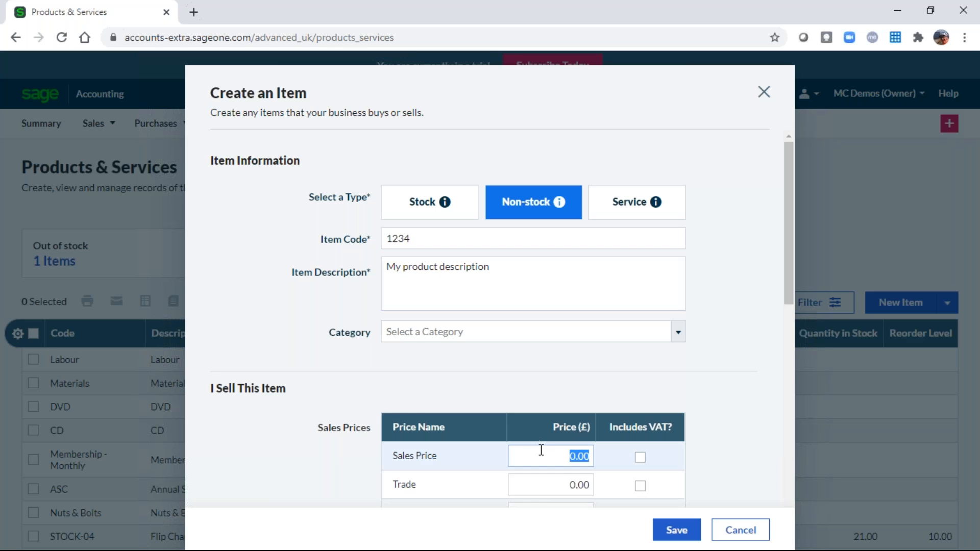
{"action": "type", "text": "100"}
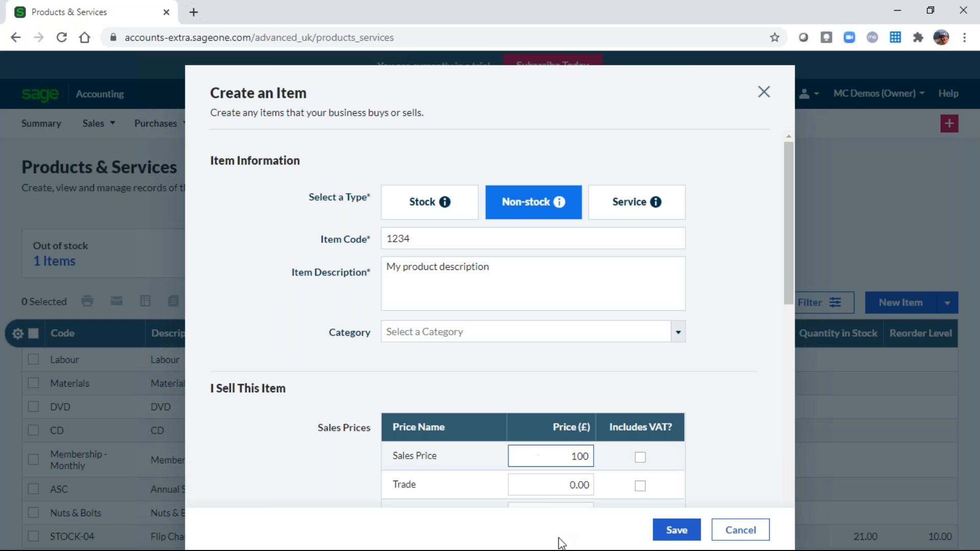
{"action": "left_click", "coordinate": [682, 534]}
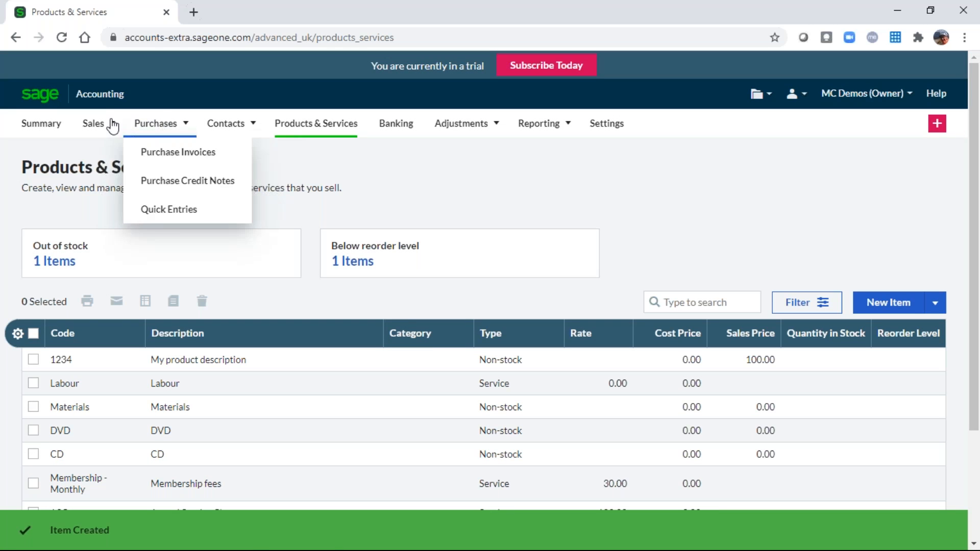
Create a new sales invoice with item 1234, My product description, on its first line.
{"action": "left_click", "coordinate": [98, 127]}
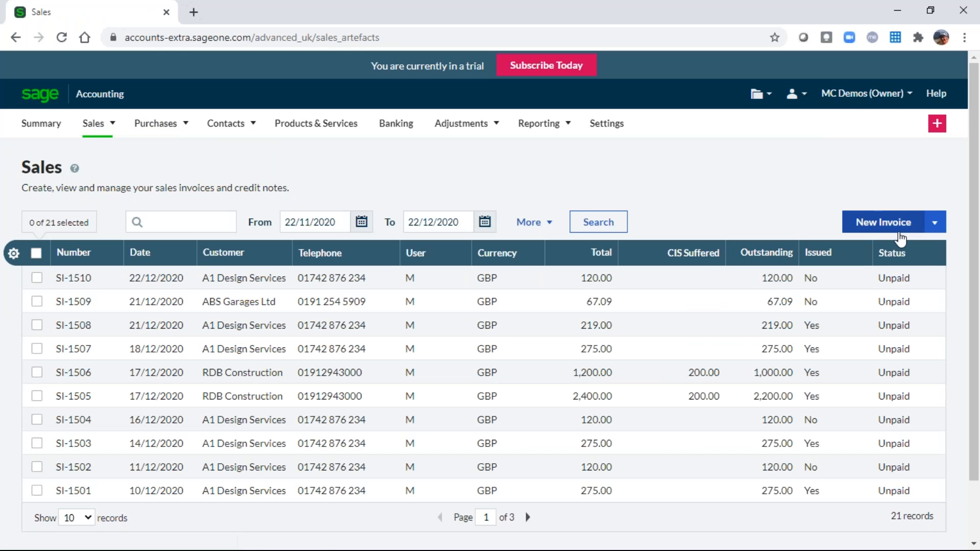
{"action": "left_click", "coordinate": [886, 230]}
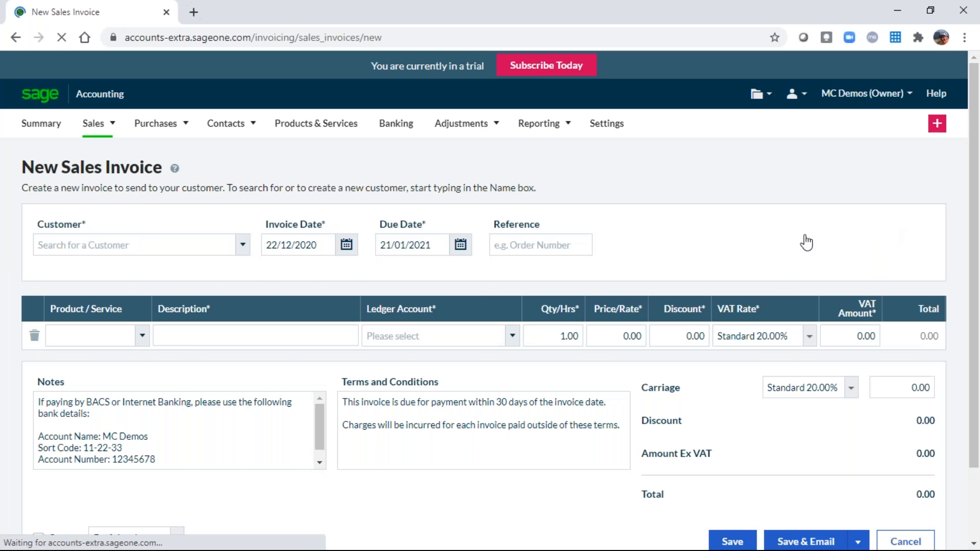
{"action": "left_click", "coordinate": [87, 335]}
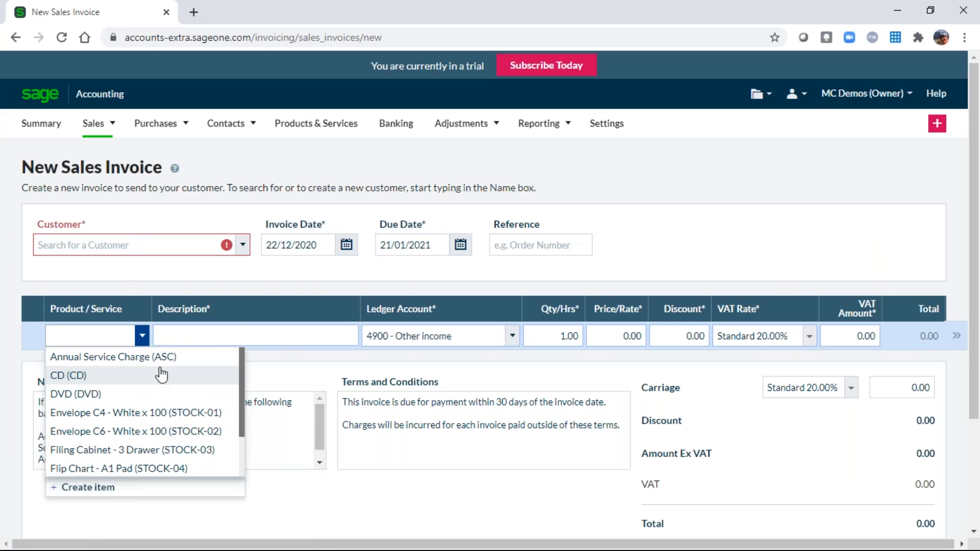
{"action": "type", "text": "1234"}
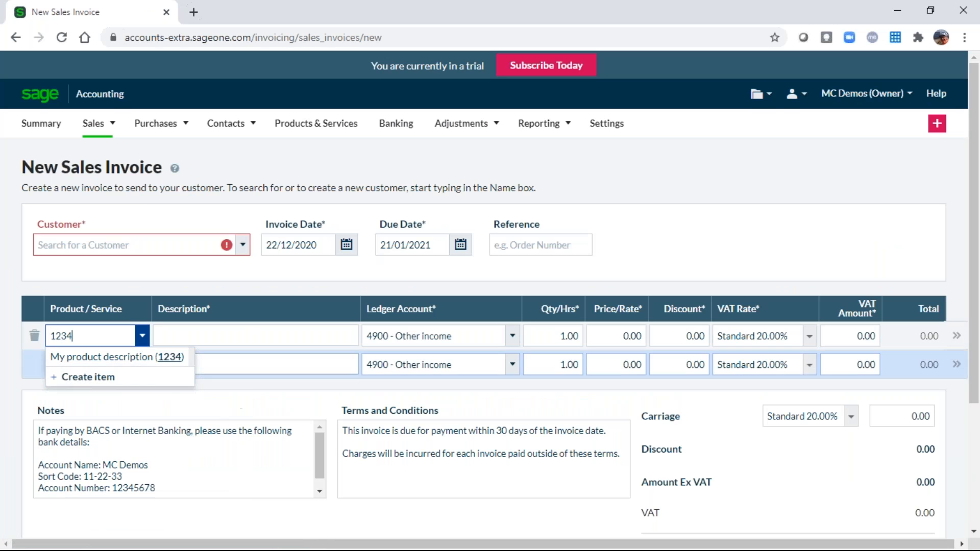
{"action": "left_click", "coordinate": [170, 358]}
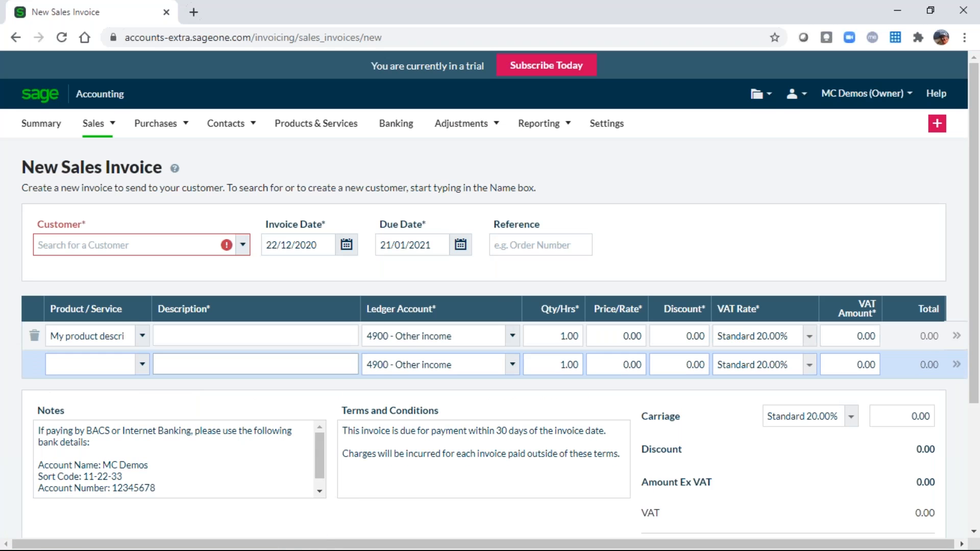